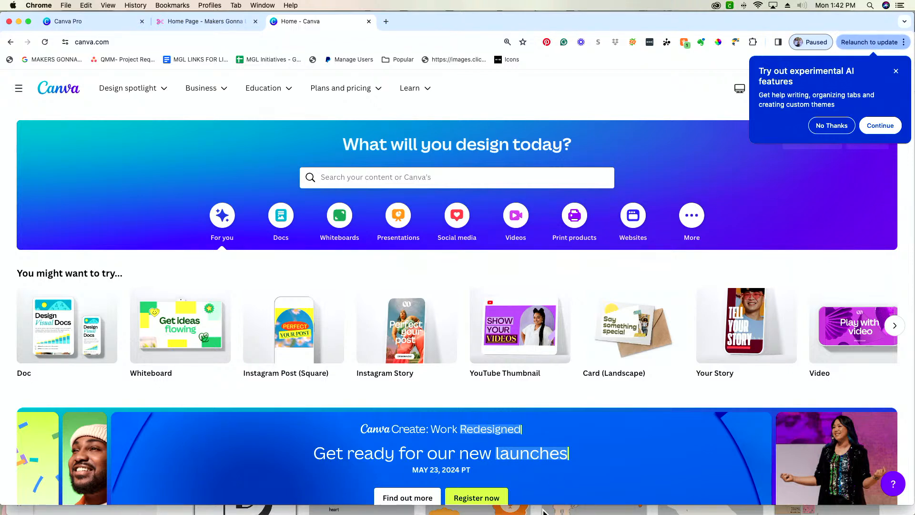
- Quit the running application beside EPSON Software Updater and dismiss the browser's offer to try experimental AI features
mouse_move(544, 512)
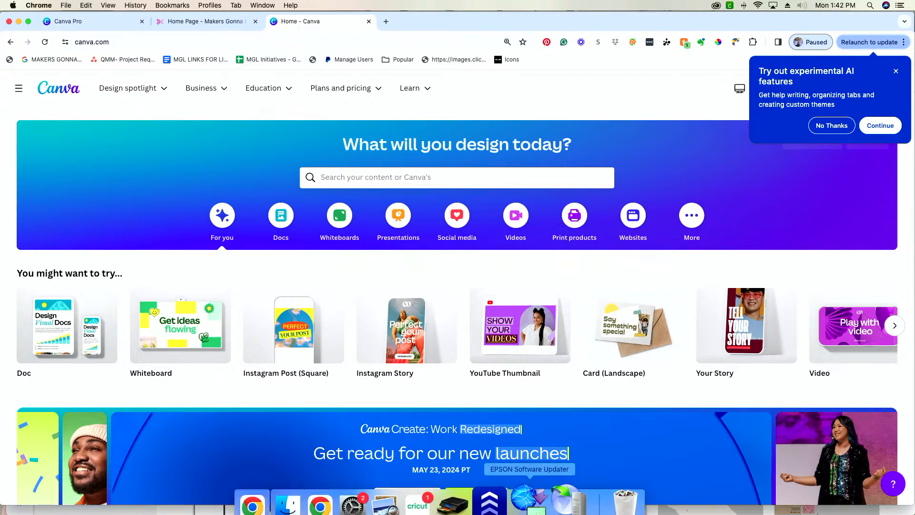
right_click(562, 501)
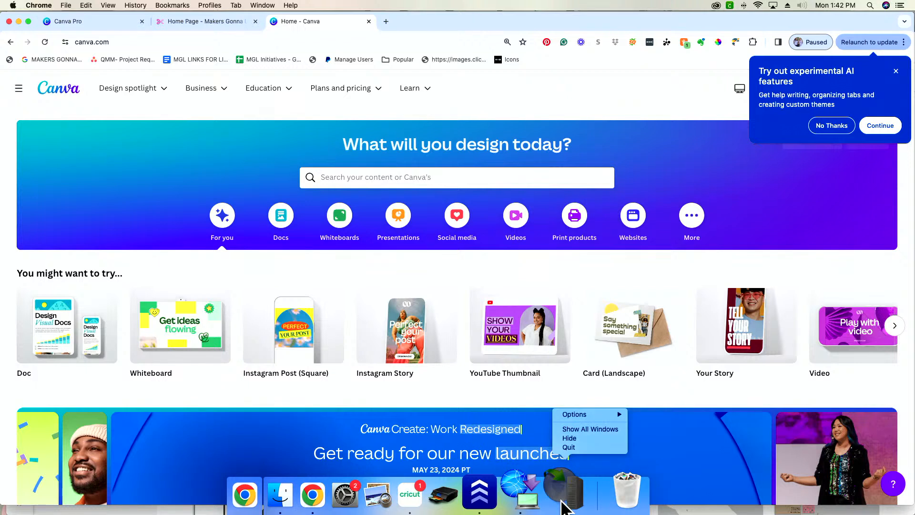
click(583, 447)
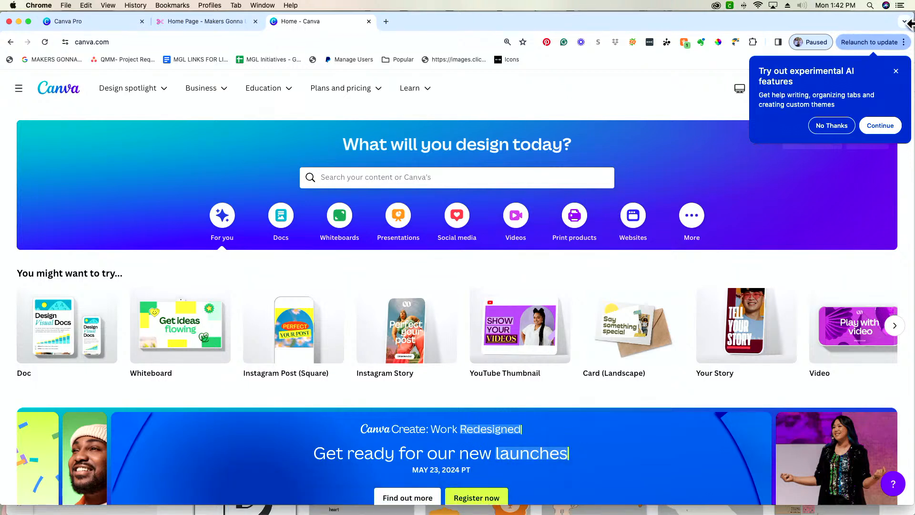
click(897, 72)
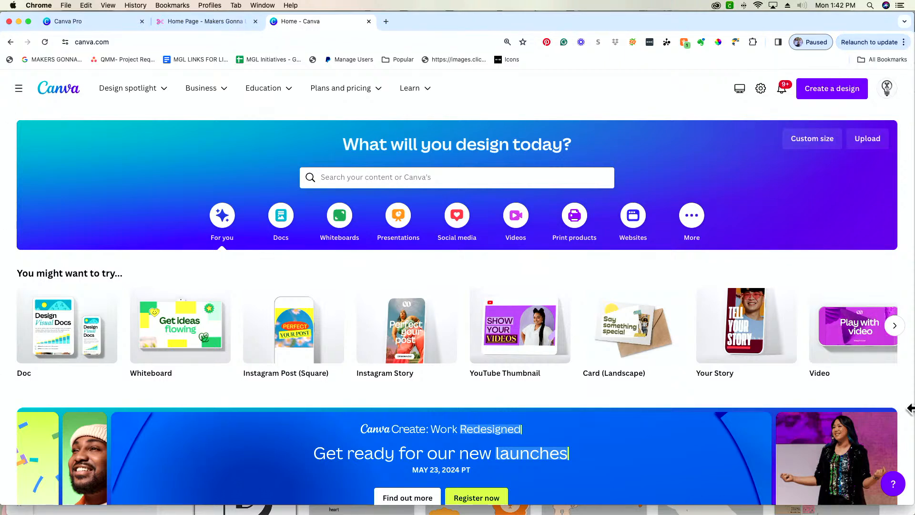
- Look over the suggested design types and the recent designs on the home page
mouse_move(654, 302)
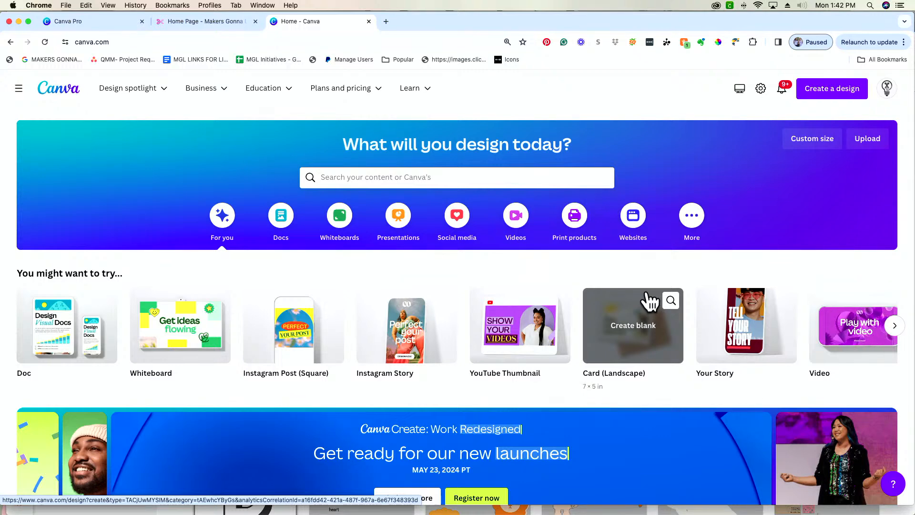
scroll(650, 301, down, 5)
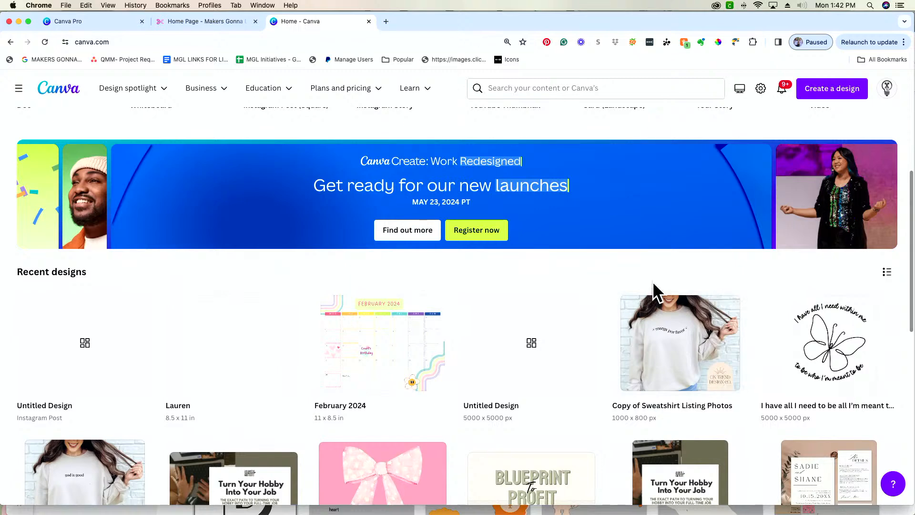
scroll(645, 231, up, 3)
mouse_move(644, 224)
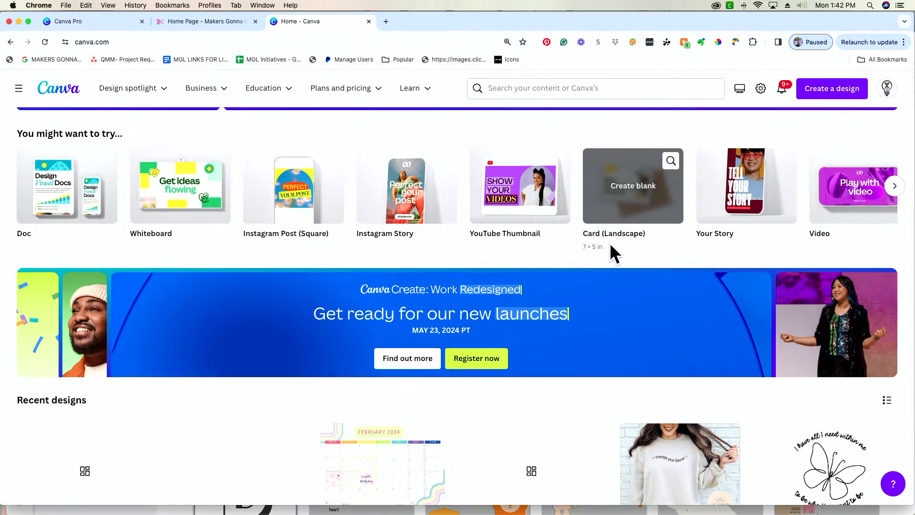
scroll(613, 247, up, 3)
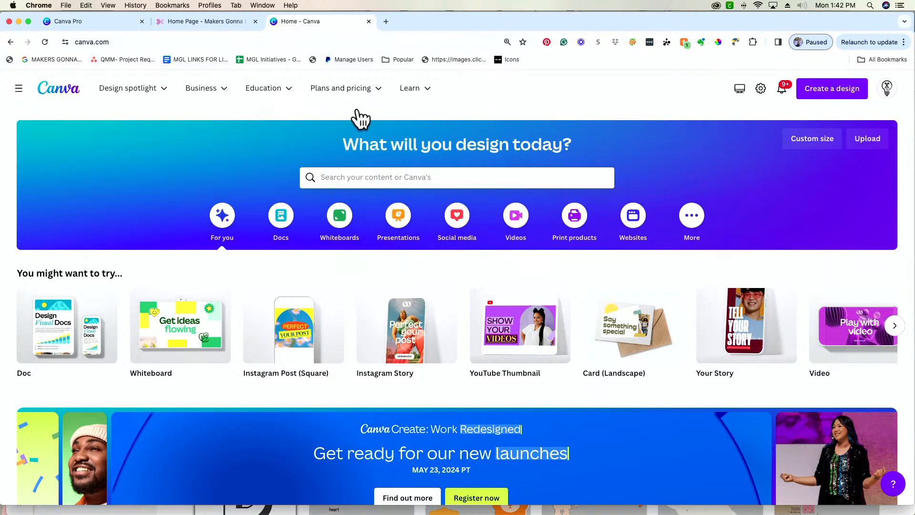
- Examine the Free plan's page, including its templates, free assets, collaboration and additional features
mouse_move(369, 94)
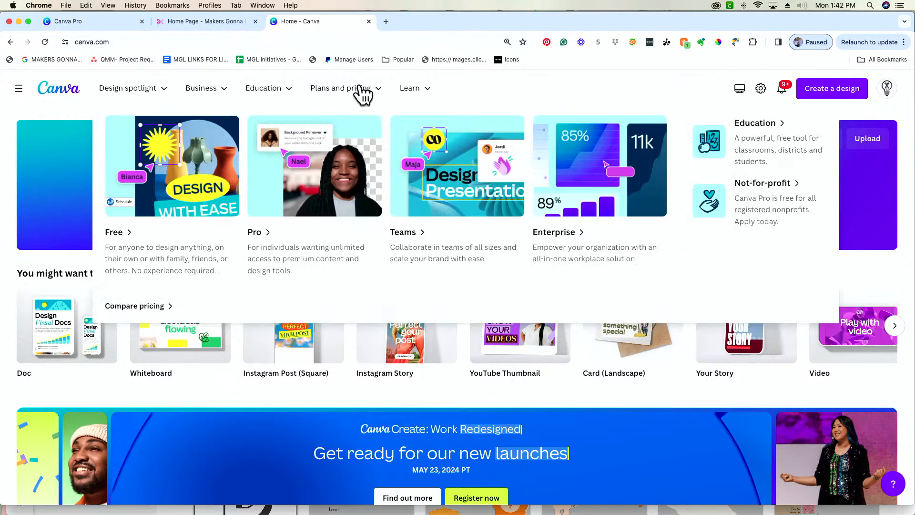
click(195, 248)
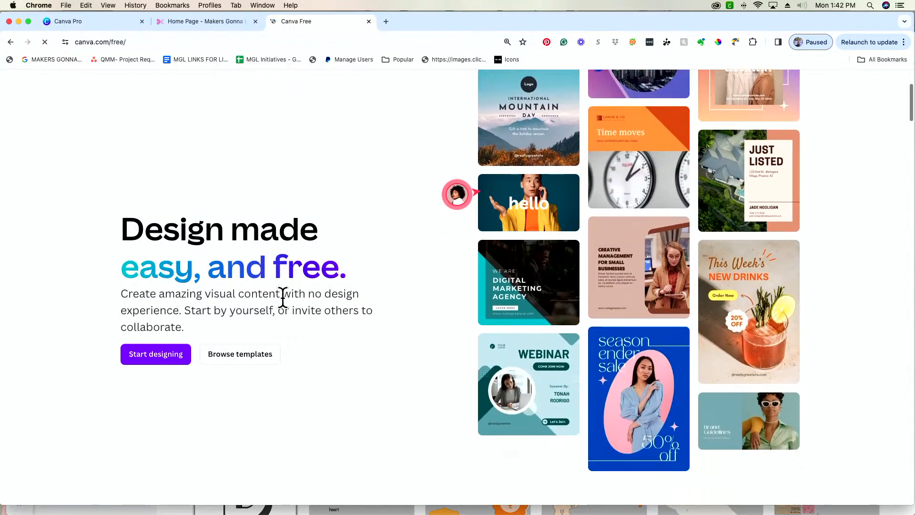
scroll(286, 293, down, 5)
scroll(286, 291, down, 5)
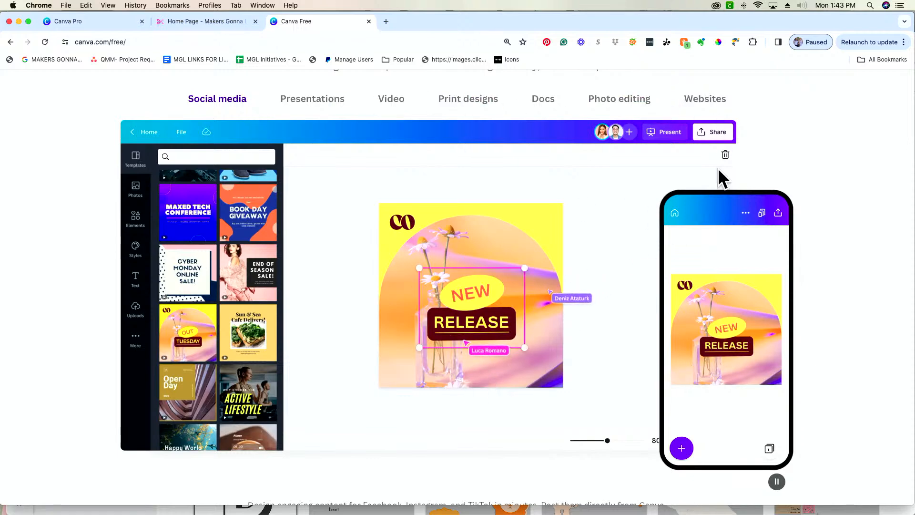
scroll(717, 168, down, 10)
scroll(718, 164, down, 6)
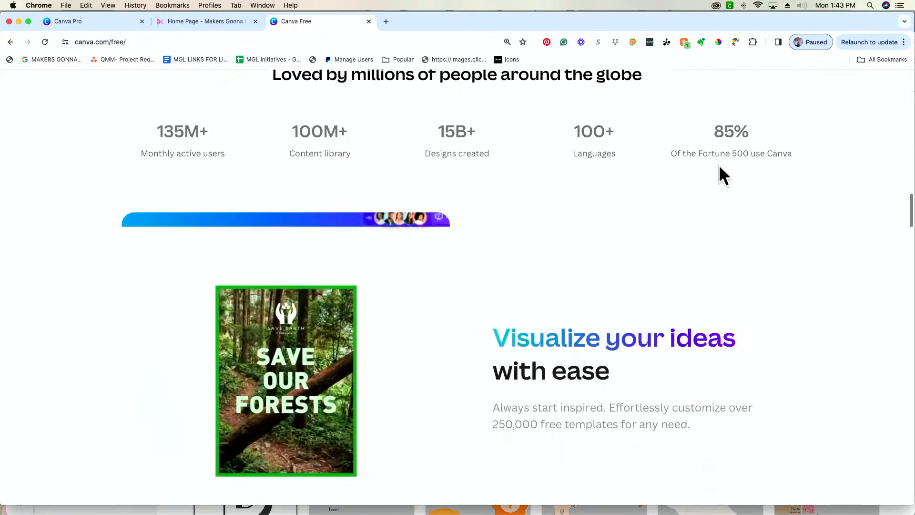
scroll(722, 161, down, 9)
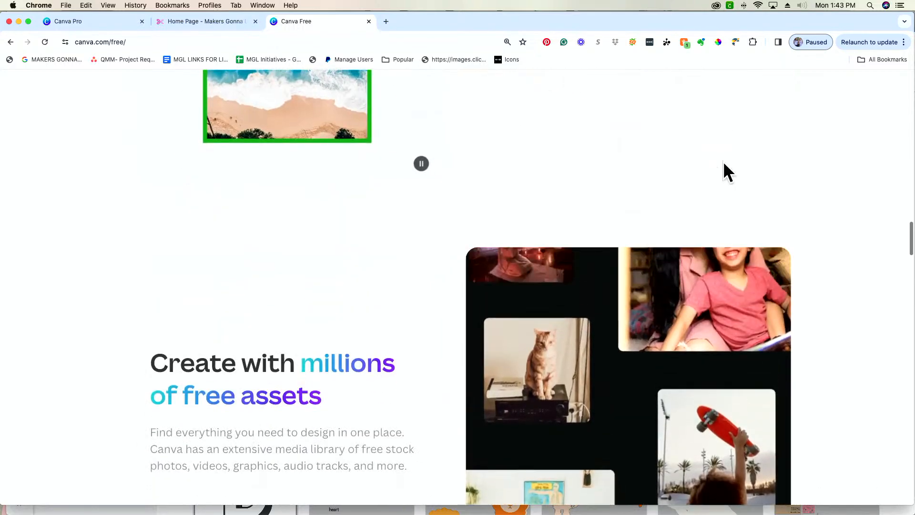
scroll(722, 161, down, 12)
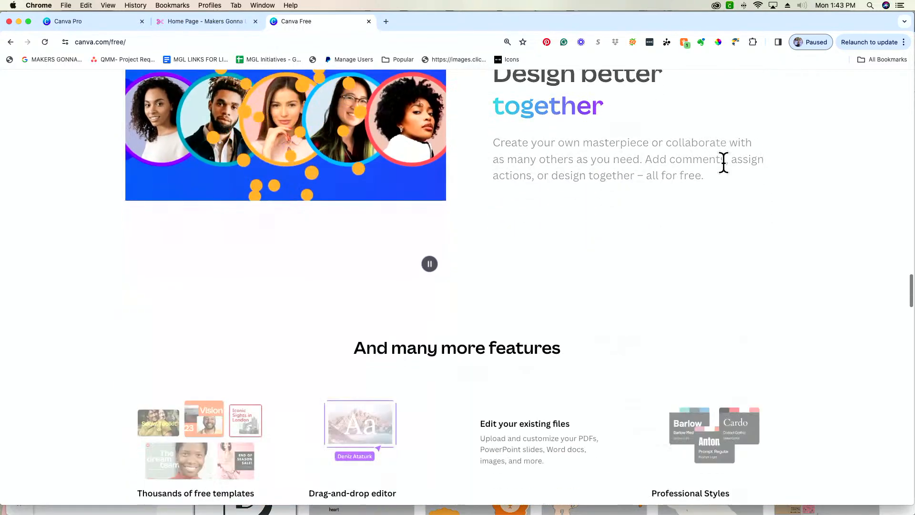
scroll(685, 156, up, 11)
scroll(667, 148, up, 20)
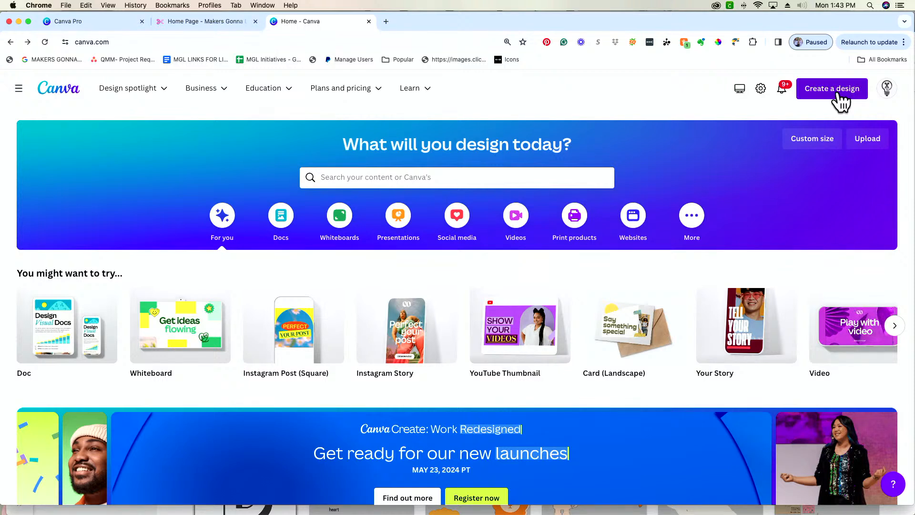
- Open the custom size settings for a new design, with pixels as the unit
click(841, 101)
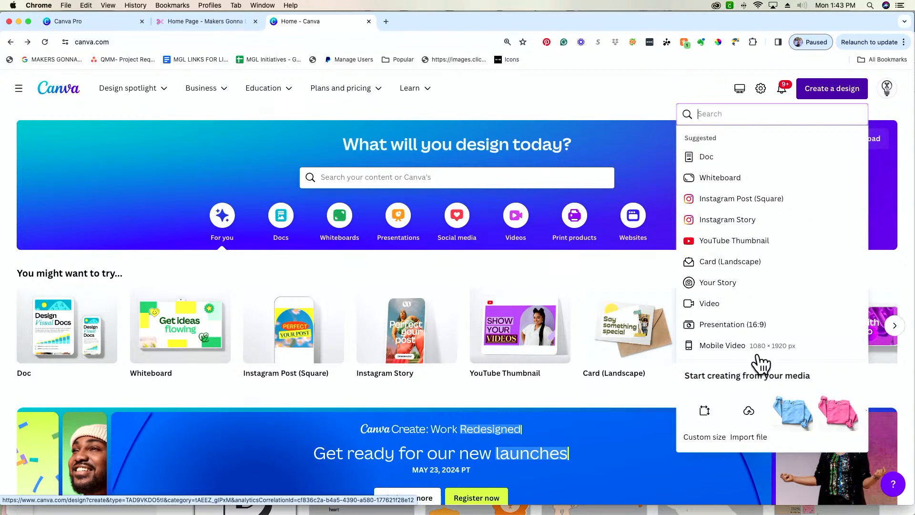
click(704, 413)
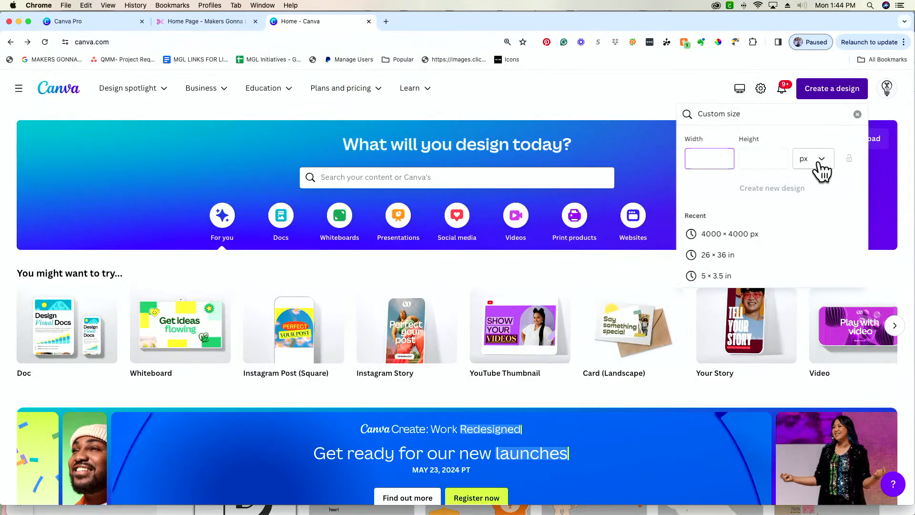
click(821, 162)
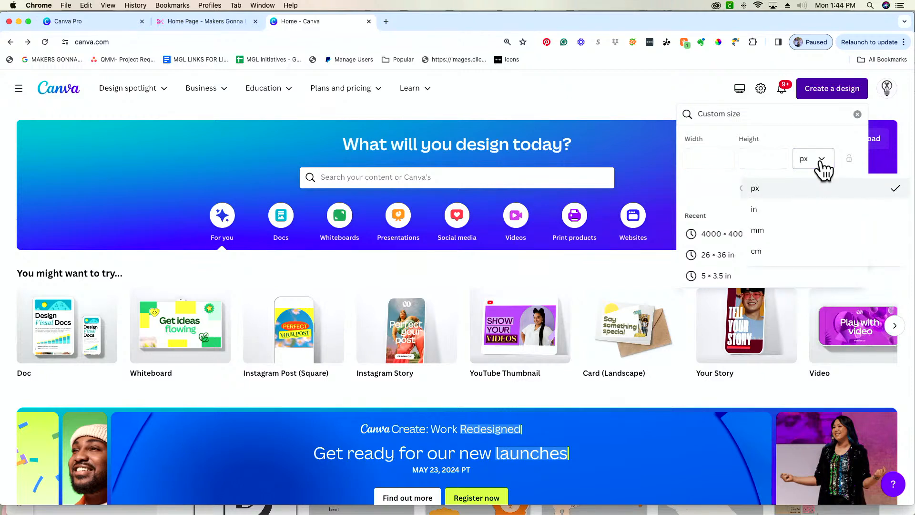
click(803, 209)
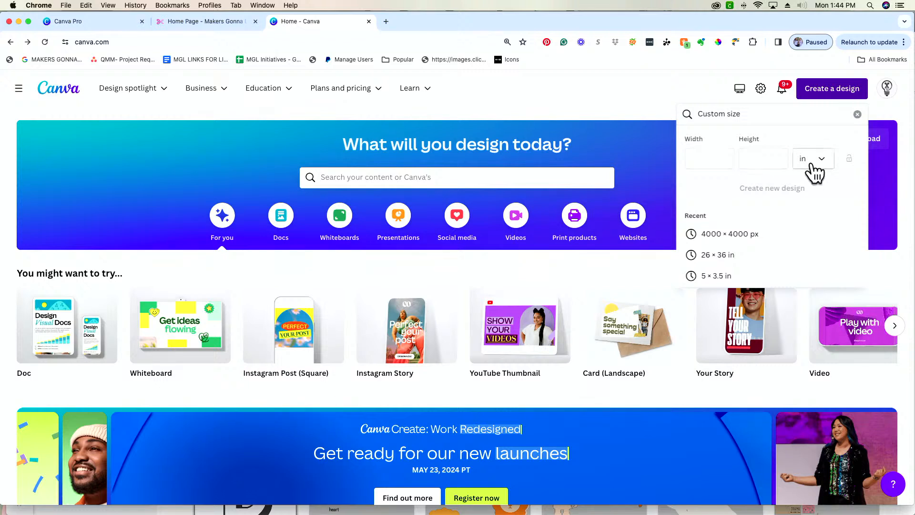
click(810, 172)
click(800, 190)
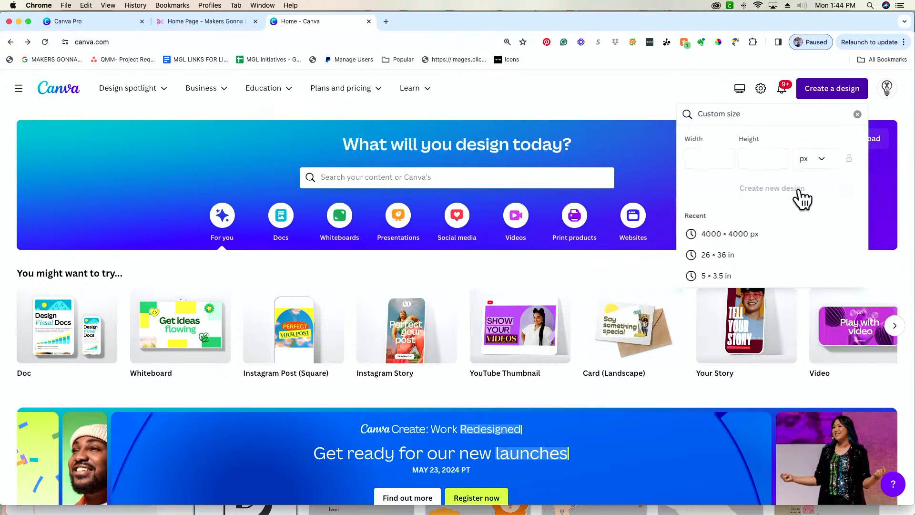
- Enter 7.65 px as both the width and the height of the custom design
click(725, 162)
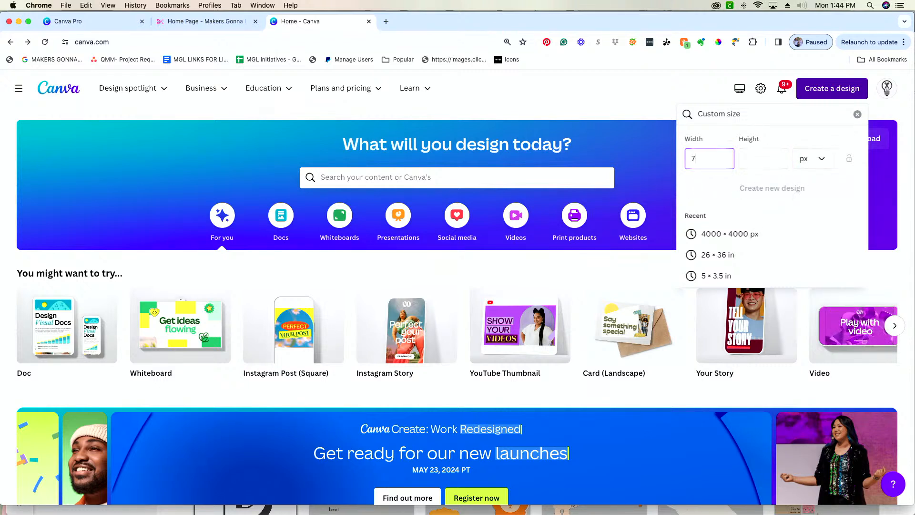
key(Tab)
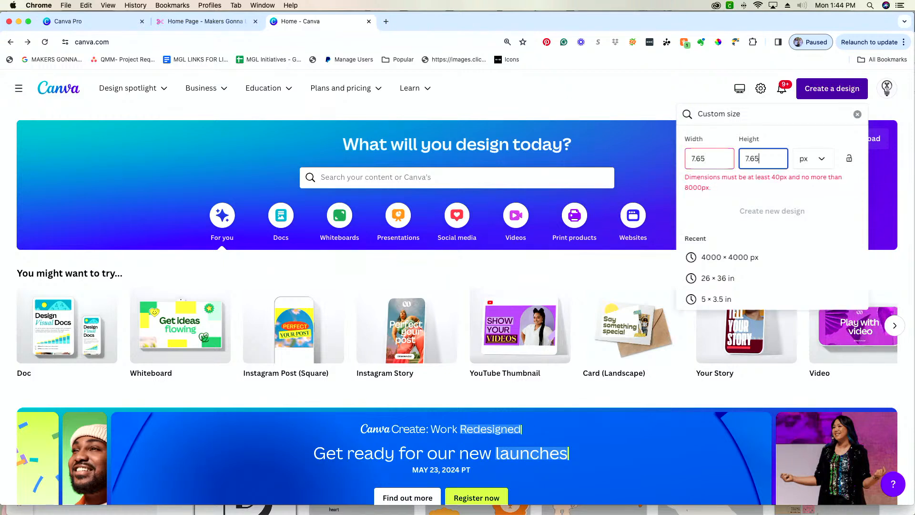
key(Tab)
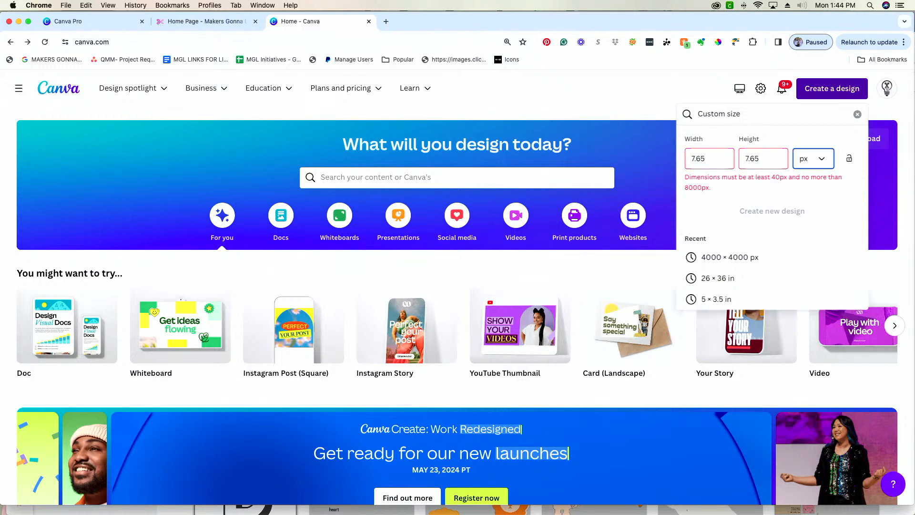
- Switch the unit to inches, set both width and height to 7.65 in, and create the new design
click(822, 161)
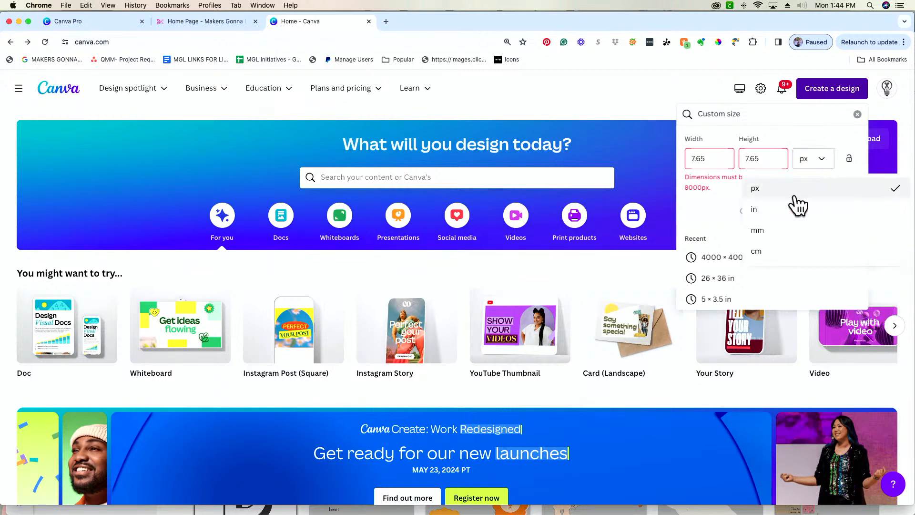
click(788, 212)
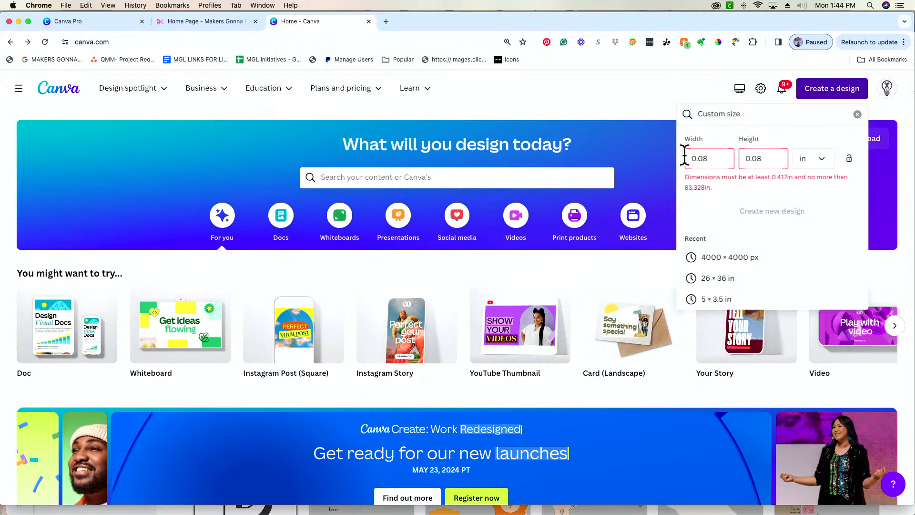
click(812, 162)
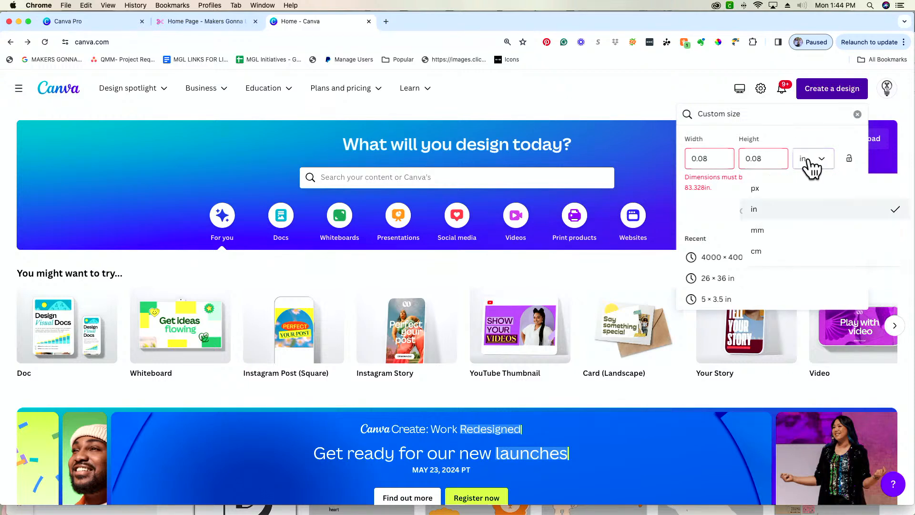
click(816, 207)
click(714, 161)
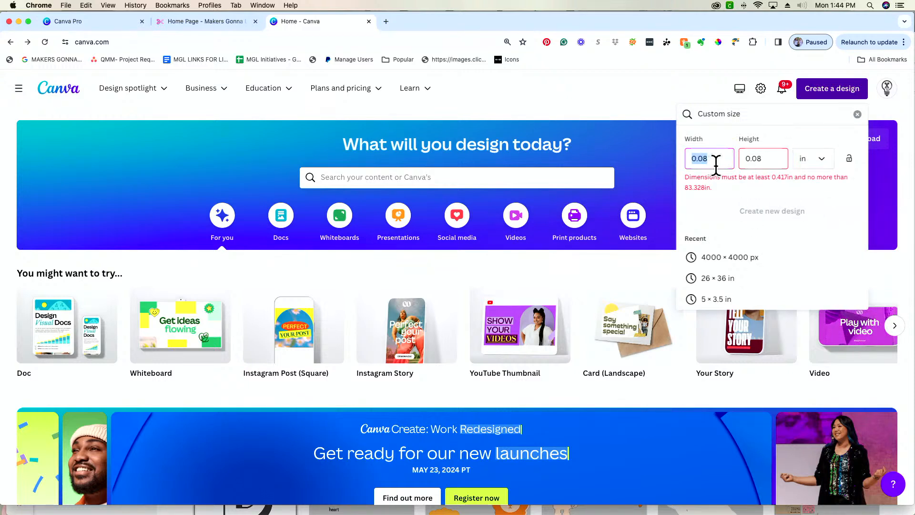
text(7.6)
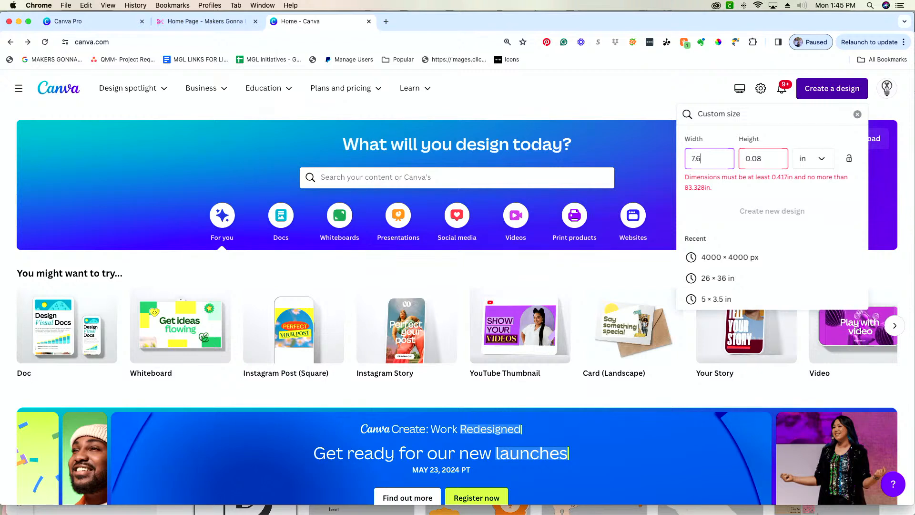
text(5)
key(Tab)
text(7)
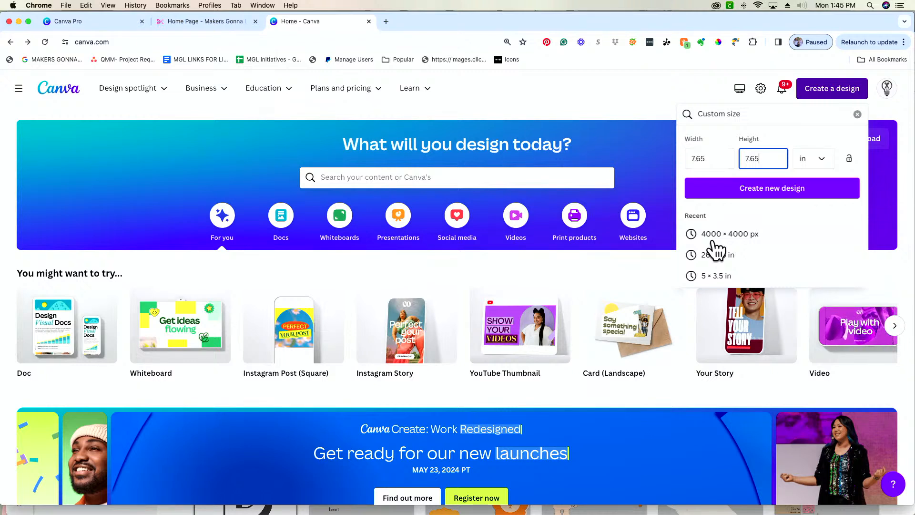
click(740, 188)
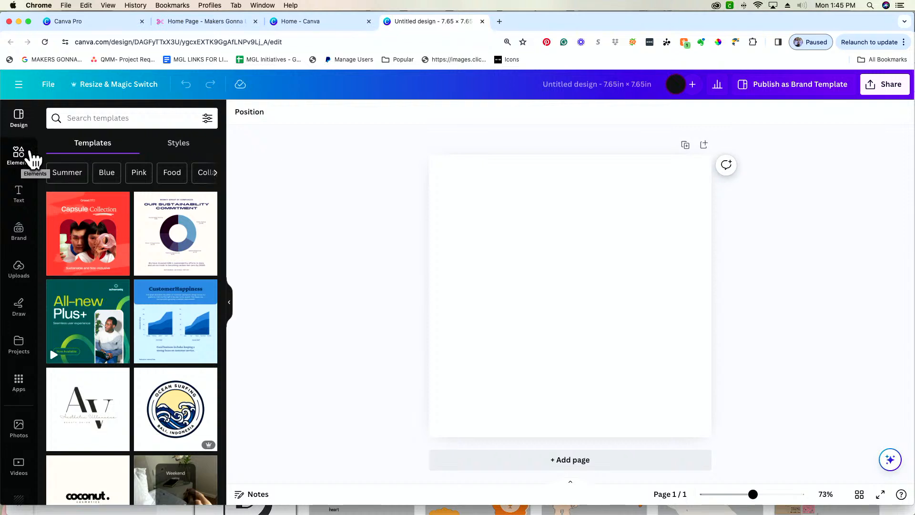
click(16, 162)
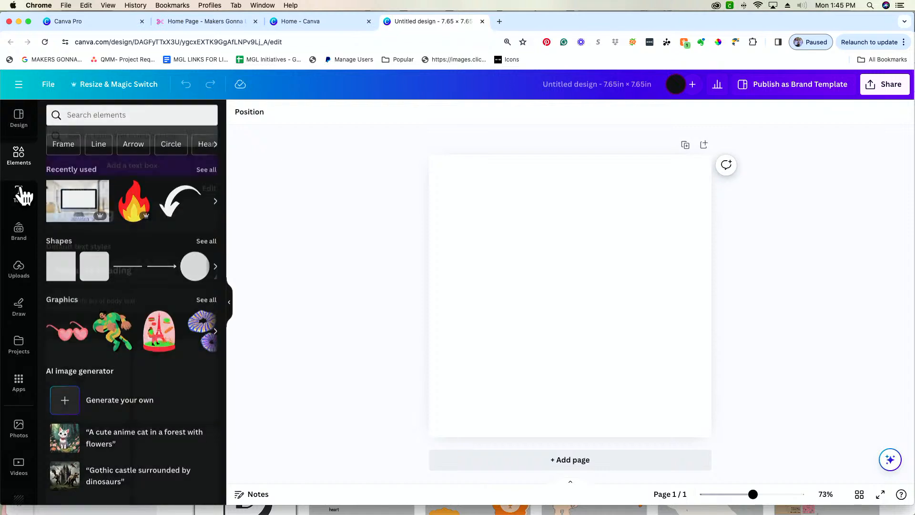
click(19, 193)
click(18, 278)
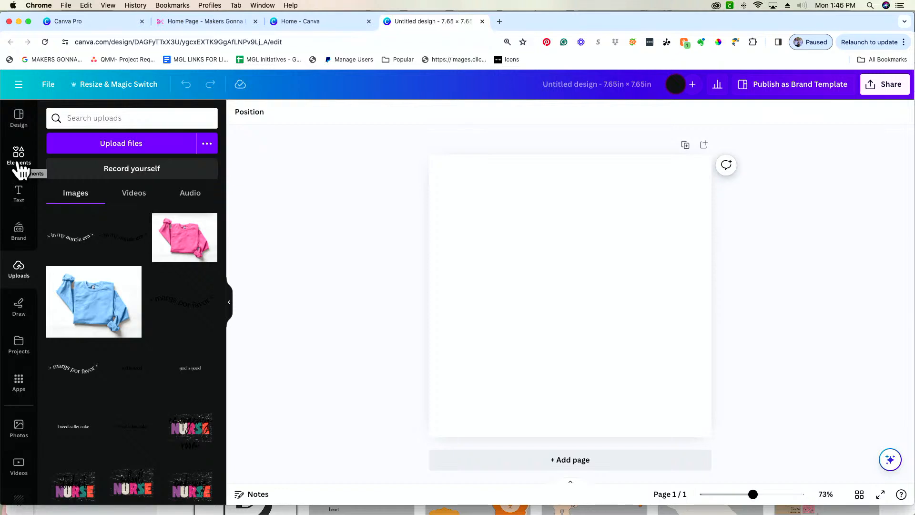
- Search the elements library for "line art"
click(19, 170)
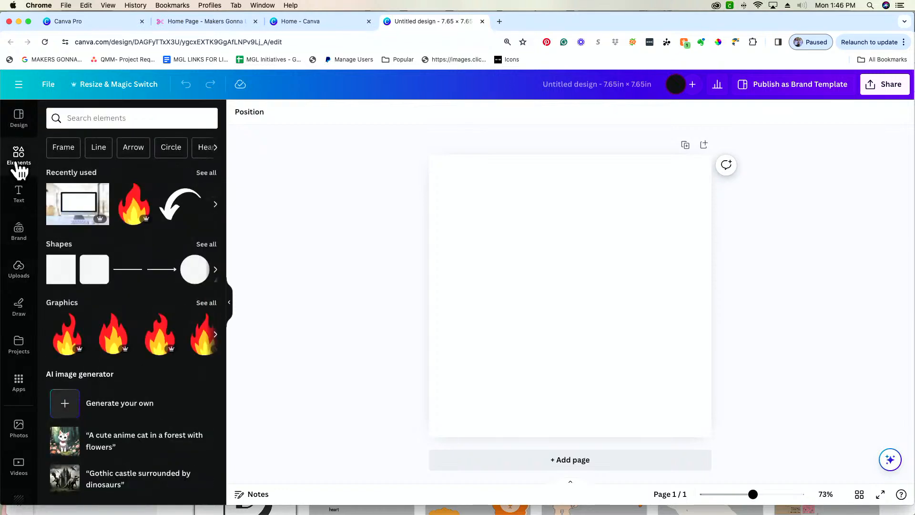
click(152, 121)
text(line art)
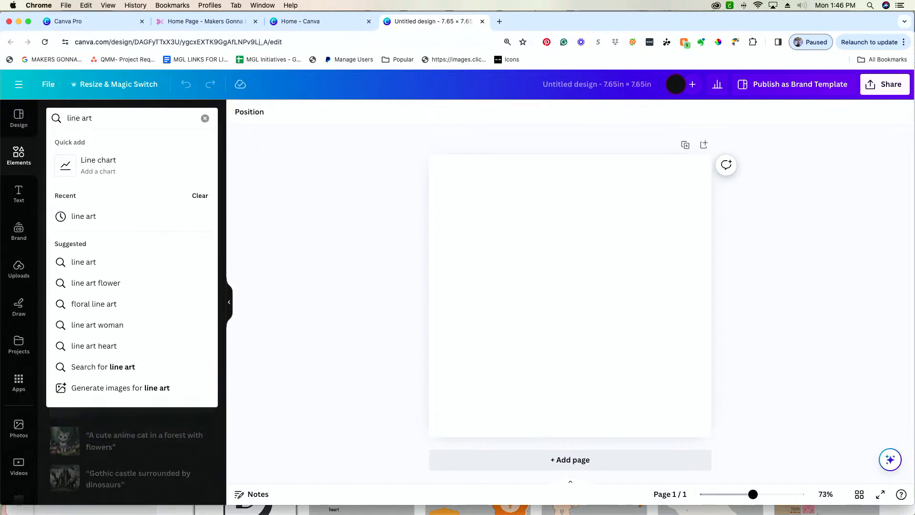
key(Return)
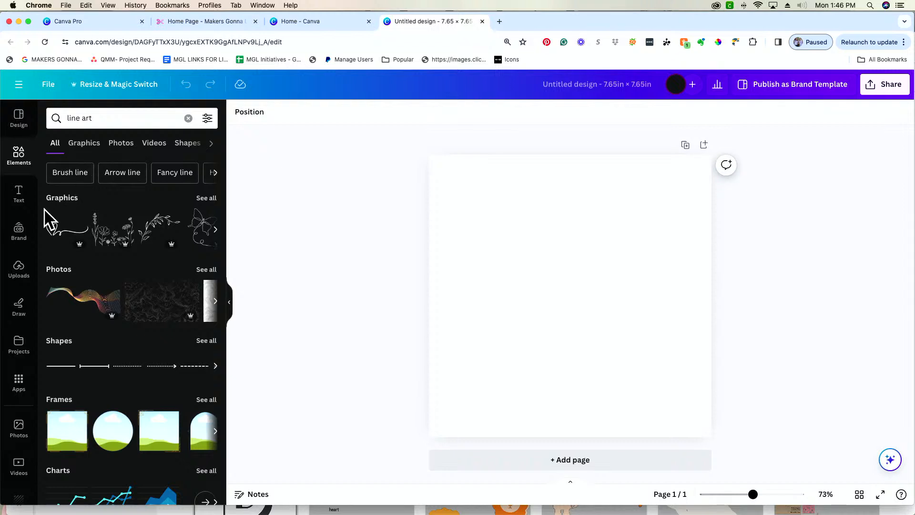
- Show all graphics found for "line art" and browse the available drawings
scroll(137, 467, down, 5)
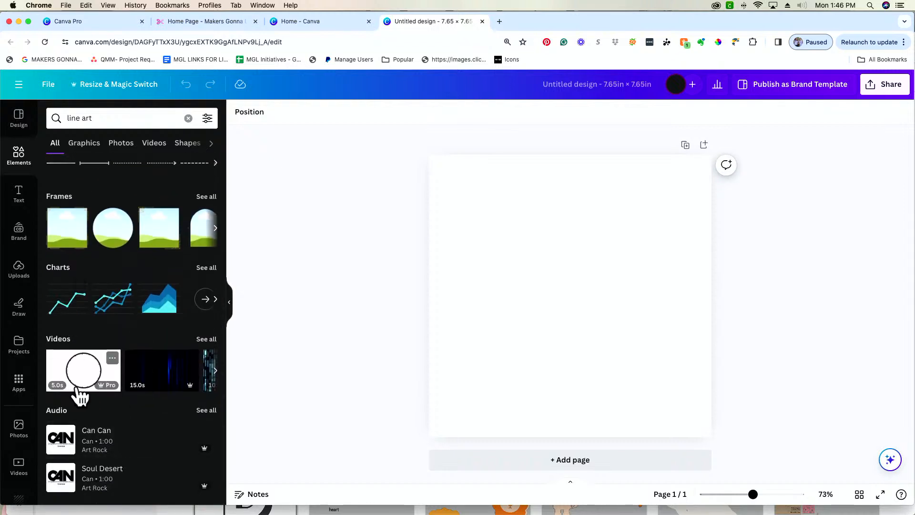
scroll(78, 395, up, 5)
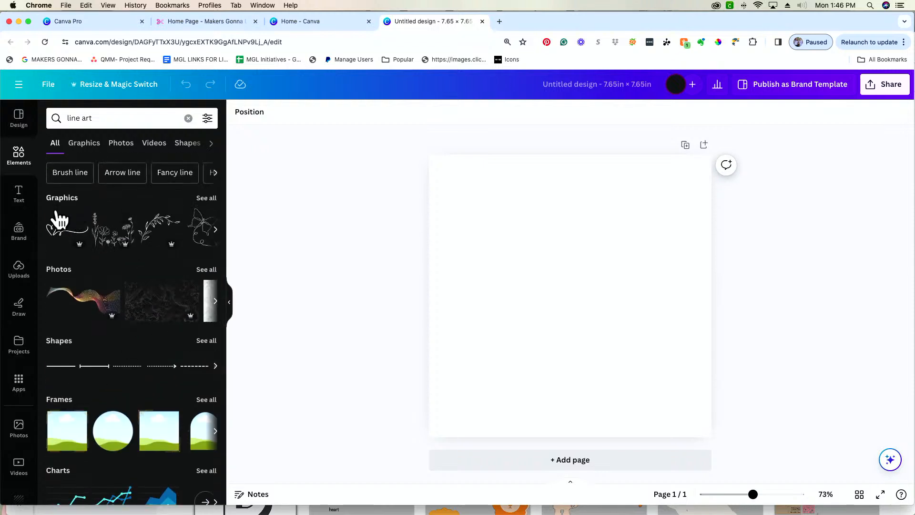
click(210, 199)
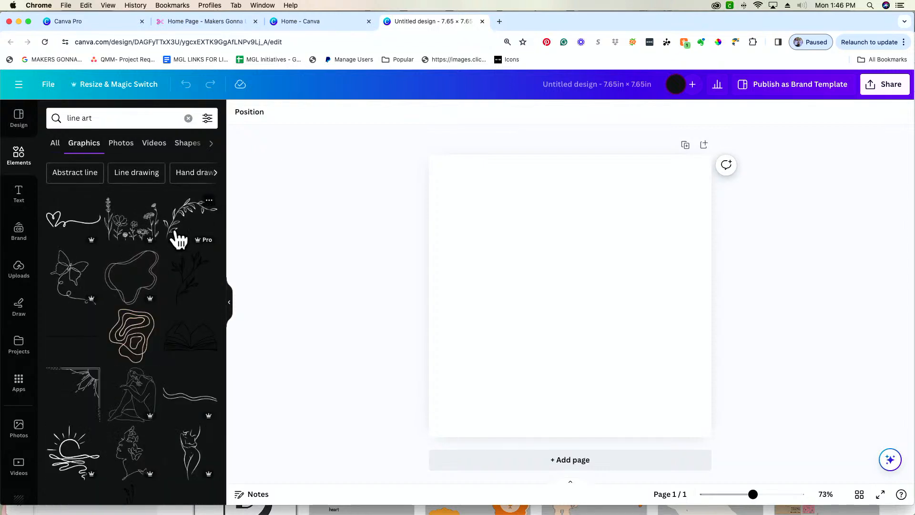
scroll(157, 450, down, 5)
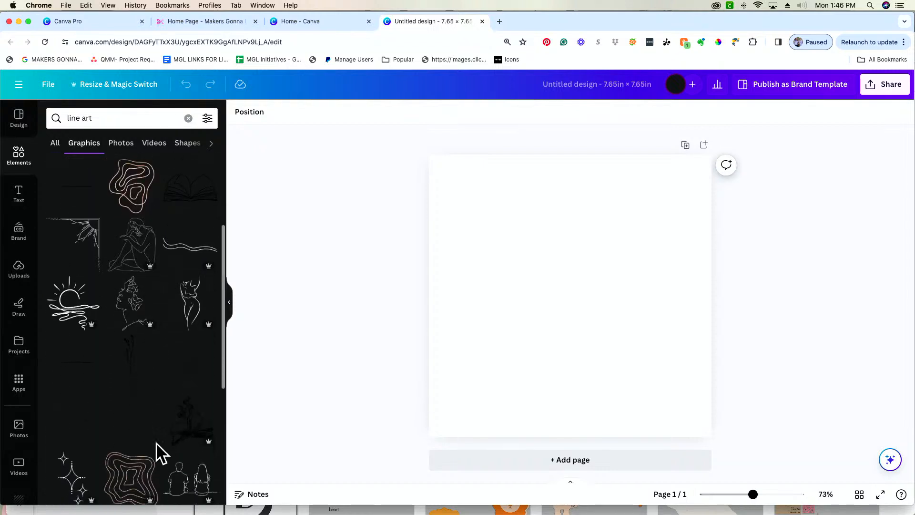
scroll(157, 448, down, 4)
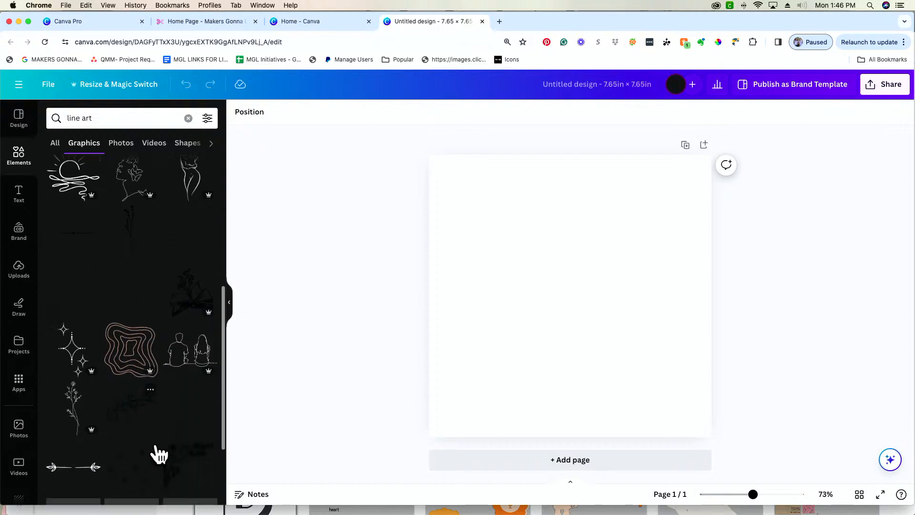
scroll(160, 455, down, 2)
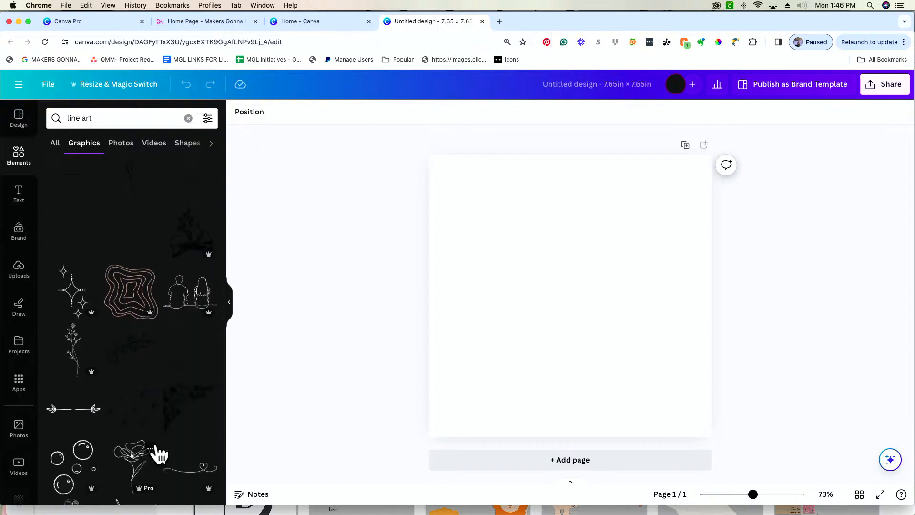
scroll(158, 448, down, 8)
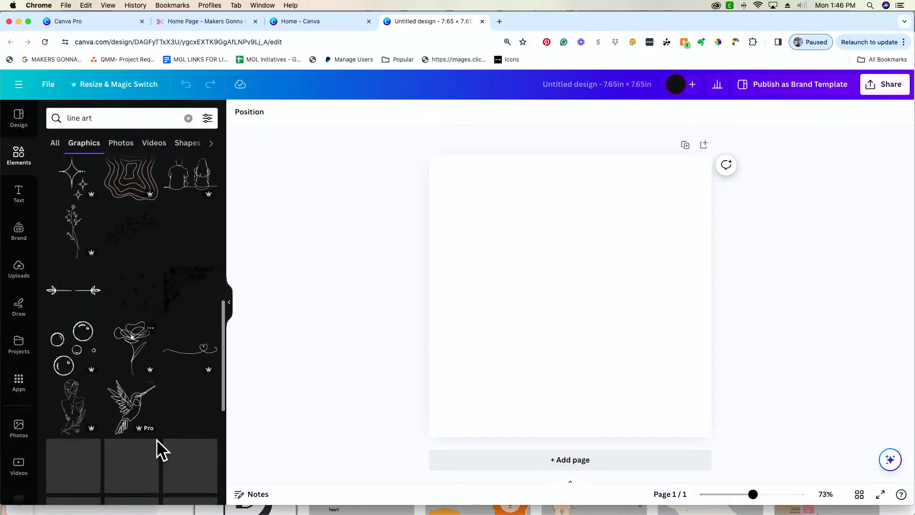
scroll(155, 441, down, 6)
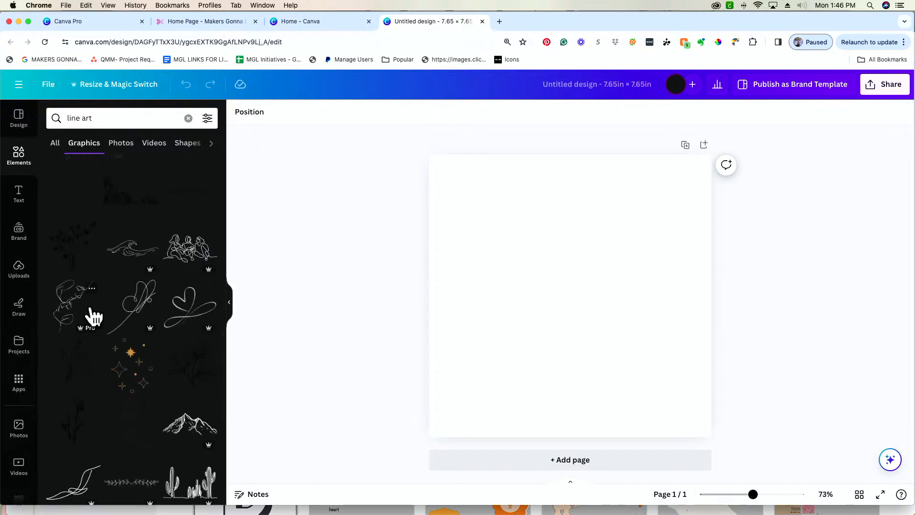
scroll(142, 381, up, 15)
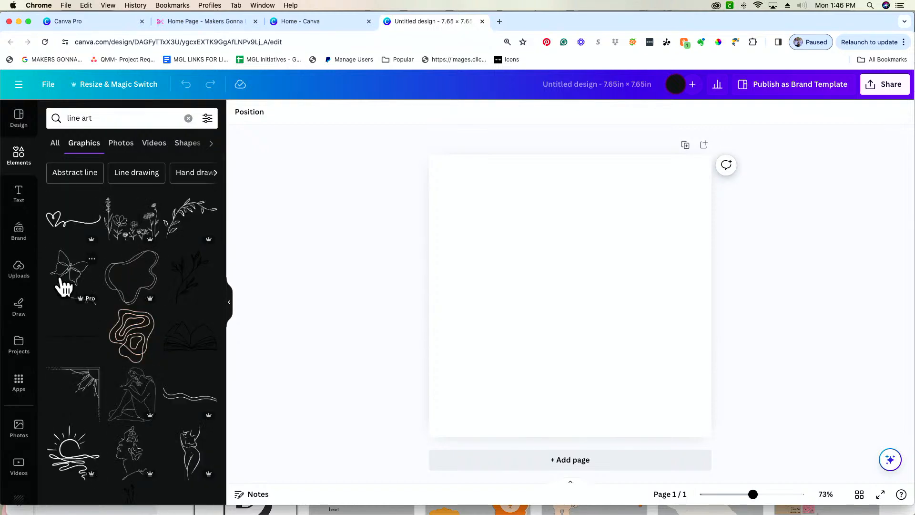
- Add the line-art butterfly with the curling tail to the page, enlarge it and centre it
click(62, 285)
drag(614, 240, 665, 216)
drag(584, 272, 564, 288)
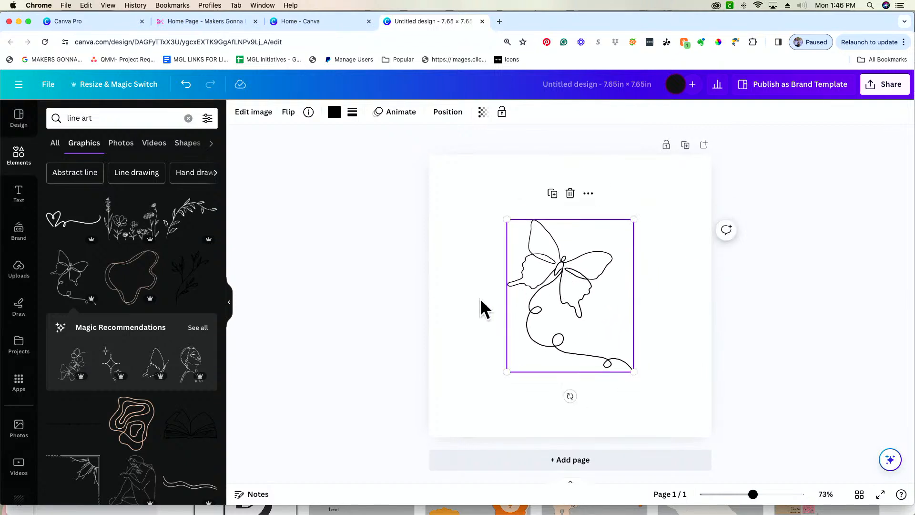
click(471, 327)
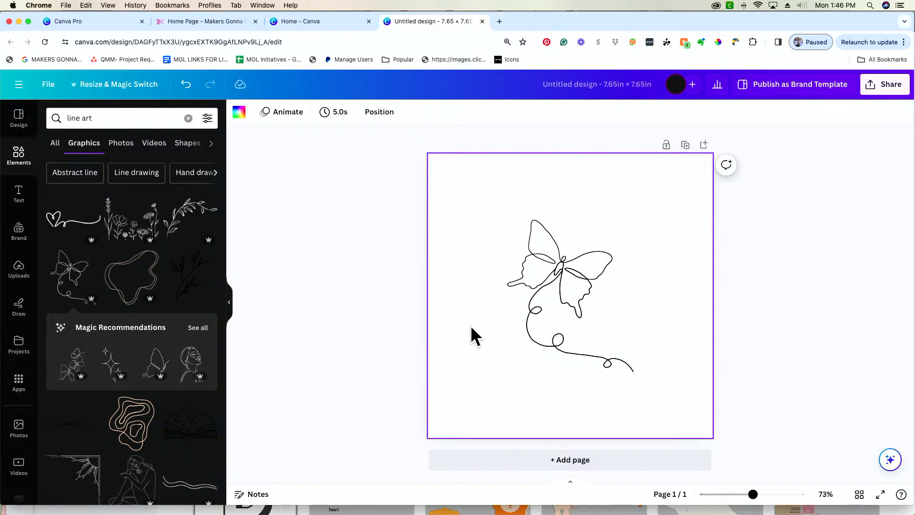
- Search the graphics for "butterfly" and browse the designs
click(108, 118)
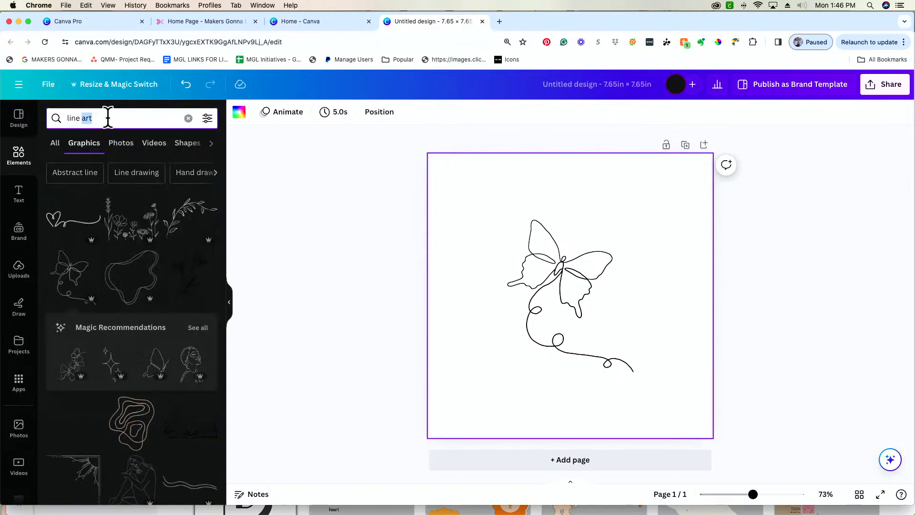
text(butterfly)
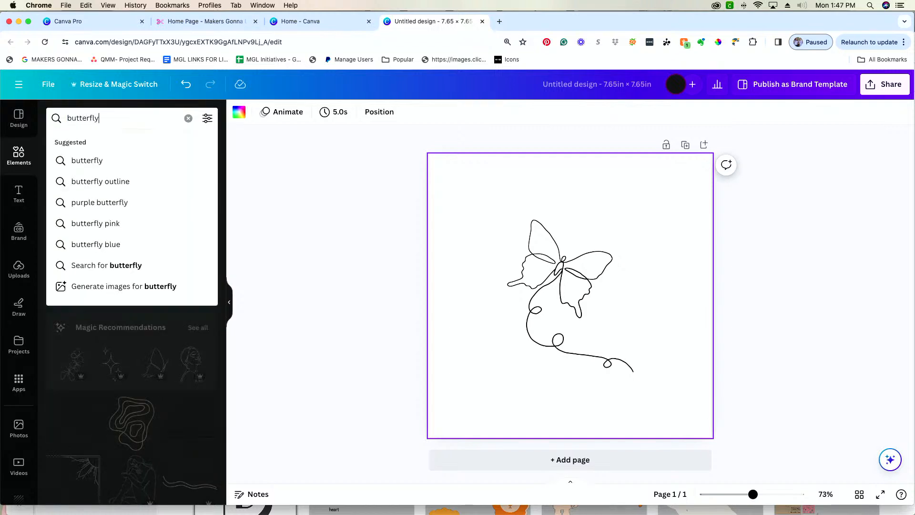
key(Return)
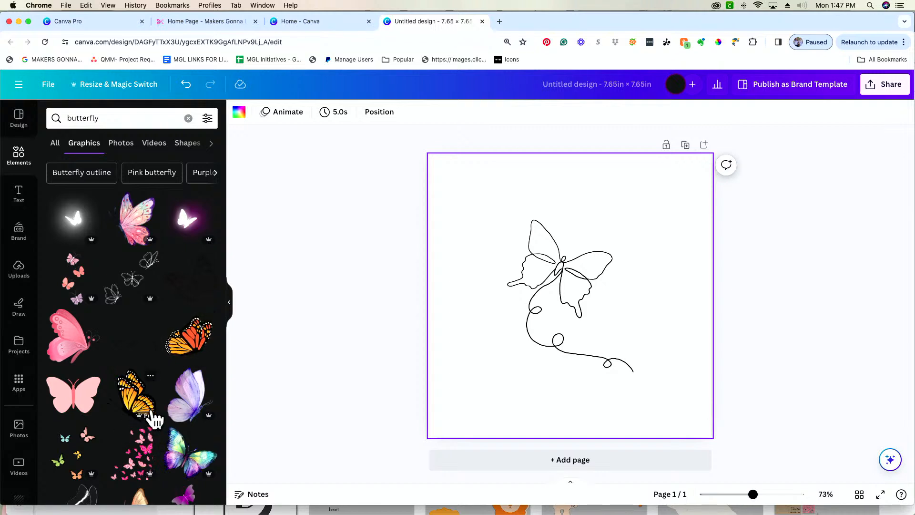
scroll(94, 436, down, 1)
scroll(97, 443, down, 3)
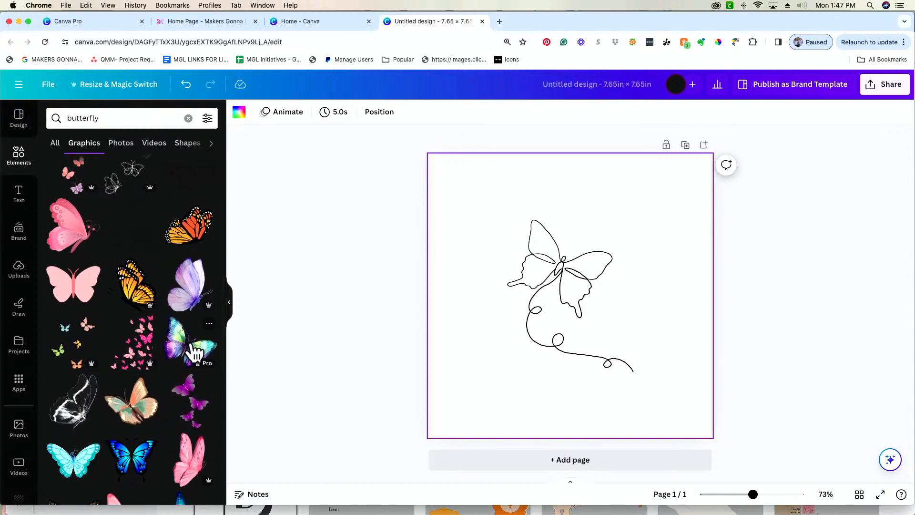
- Duplicate the page and delete the line-art butterfly from the copy on page 2
click(685, 145)
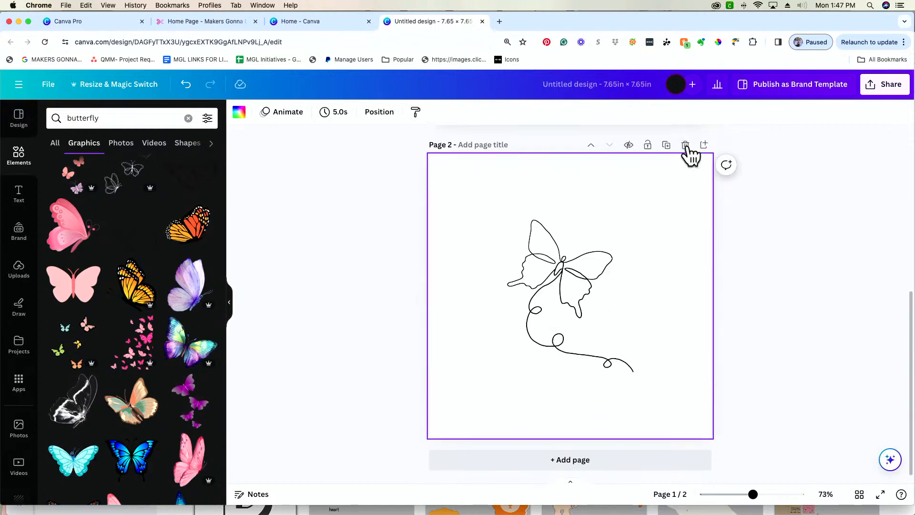
click(542, 256)
key(BackSpace)
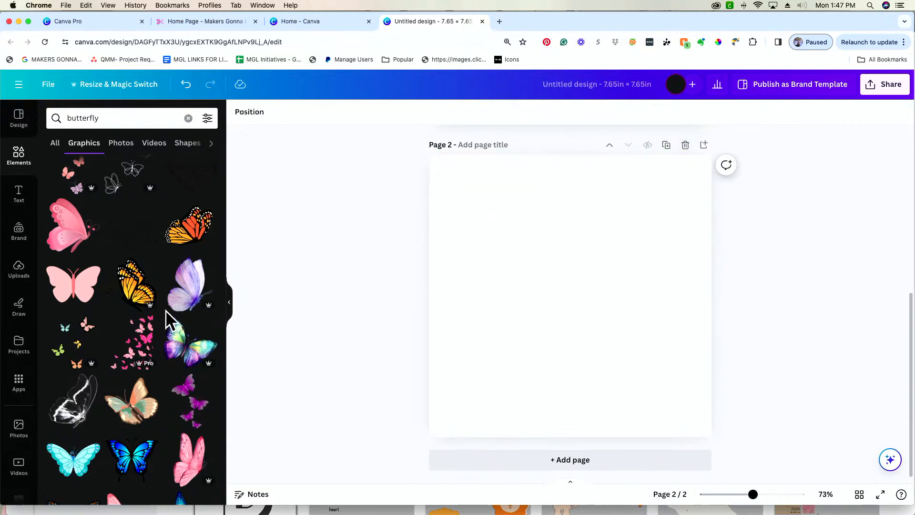
- Add the multicoloured watercolour butterfly to page 2, shrink it to about half the page width and place it near the centre
click(176, 345)
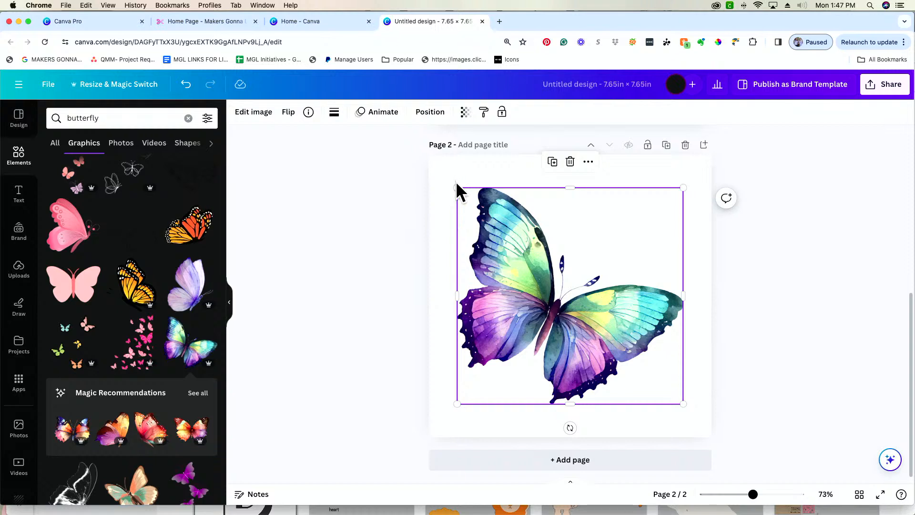
drag(457, 186, 536, 263)
drag(587, 331, 551, 305)
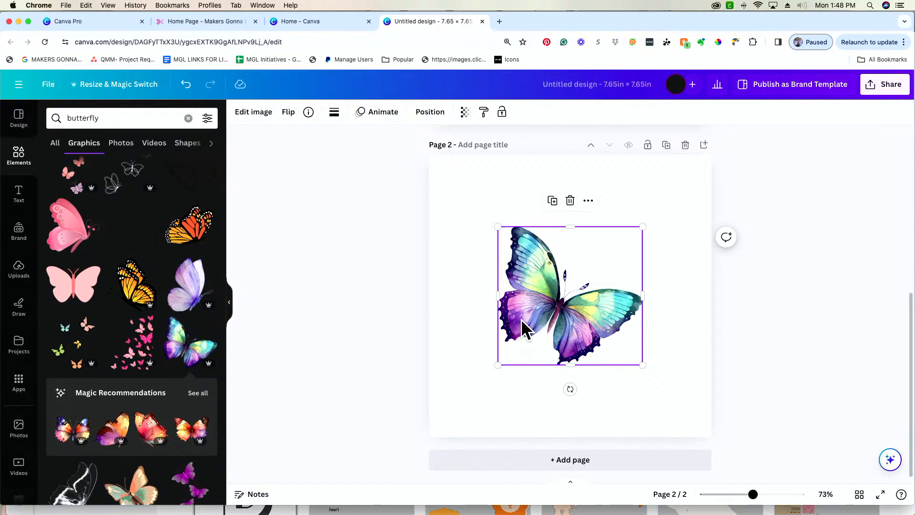
click(460, 302)
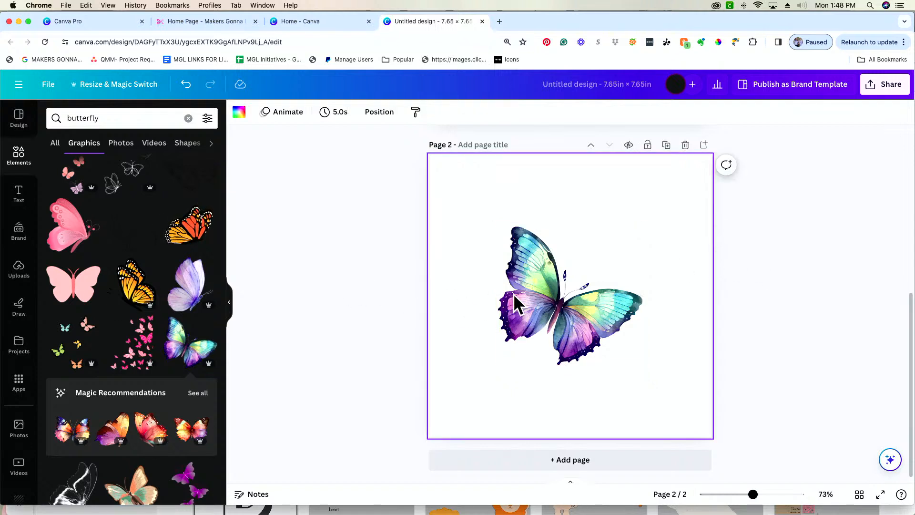
drag(556, 299, 559, 295)
- Search the graphics for "butterfly line art" and delete the curly-tailed butterfly from page 1
scroll(535, 301, up, 6)
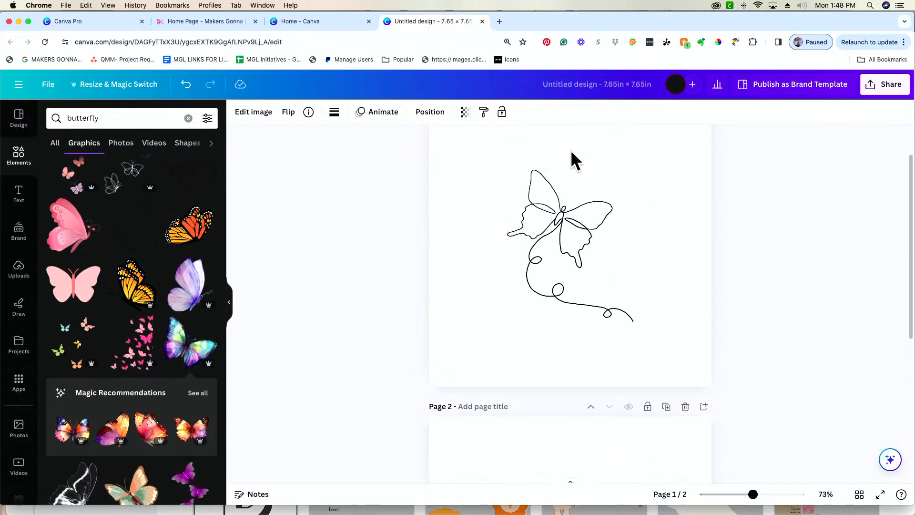
scroll(662, 298, down, 3)
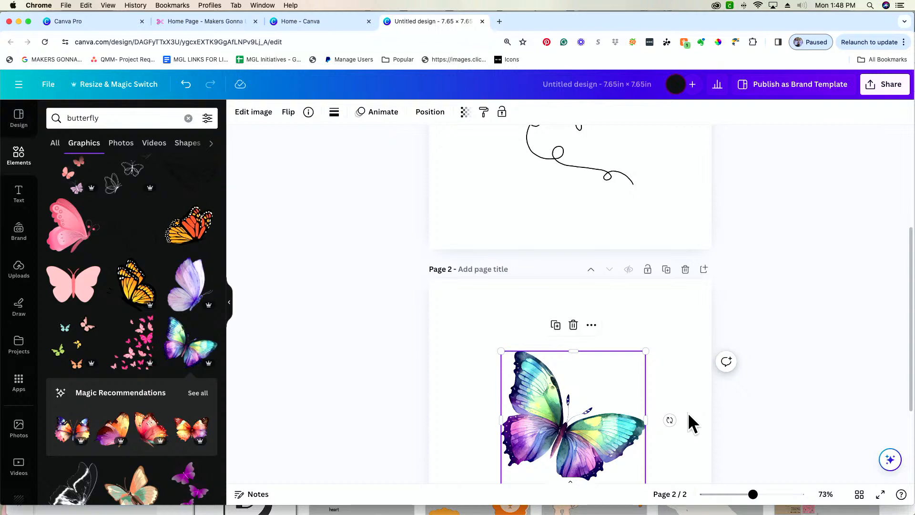
scroll(630, 376, up, 3)
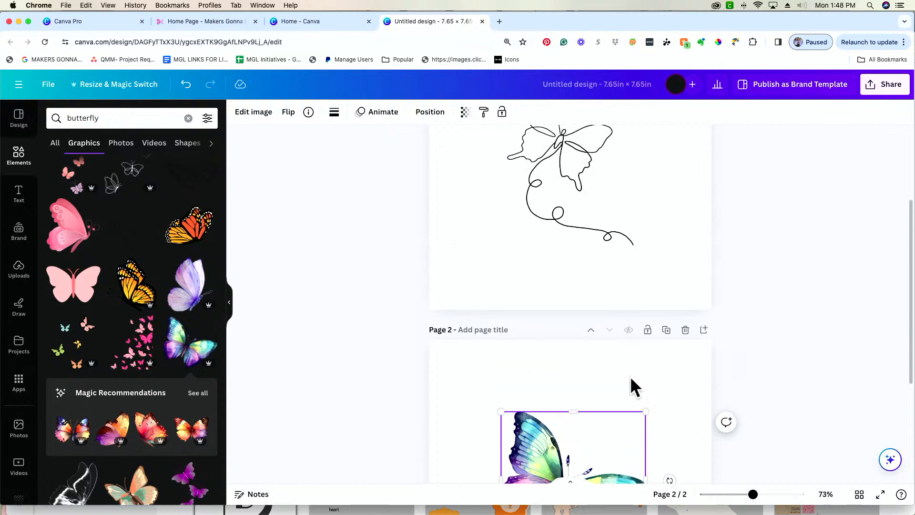
click(555, 291)
click(565, 275)
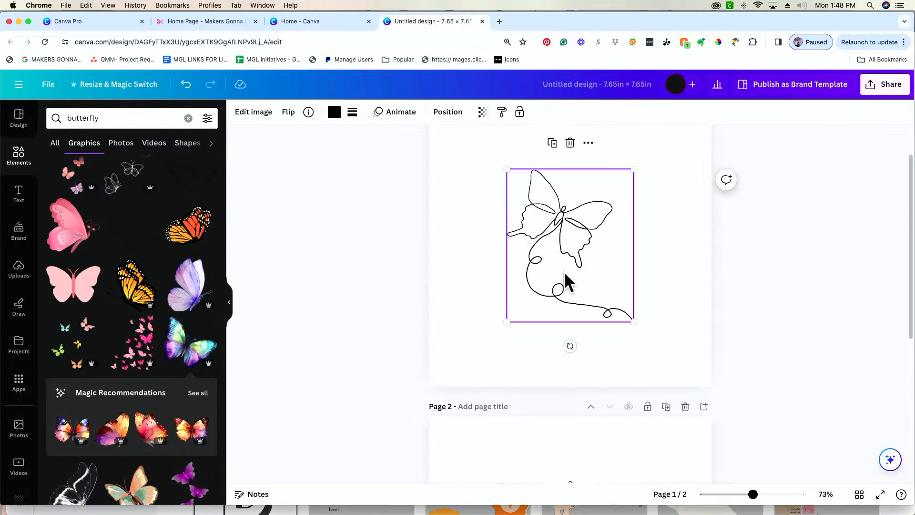
click(136, 117)
double_click(136, 118)
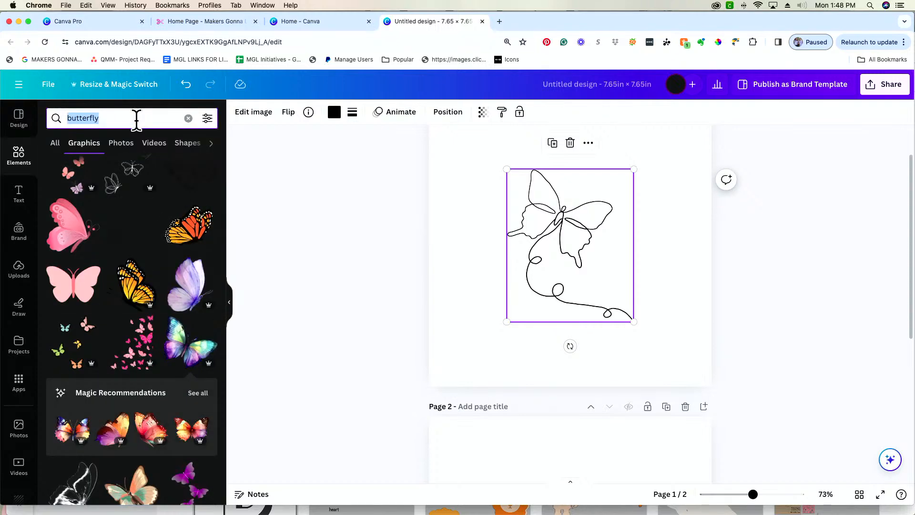
text(butterfly )
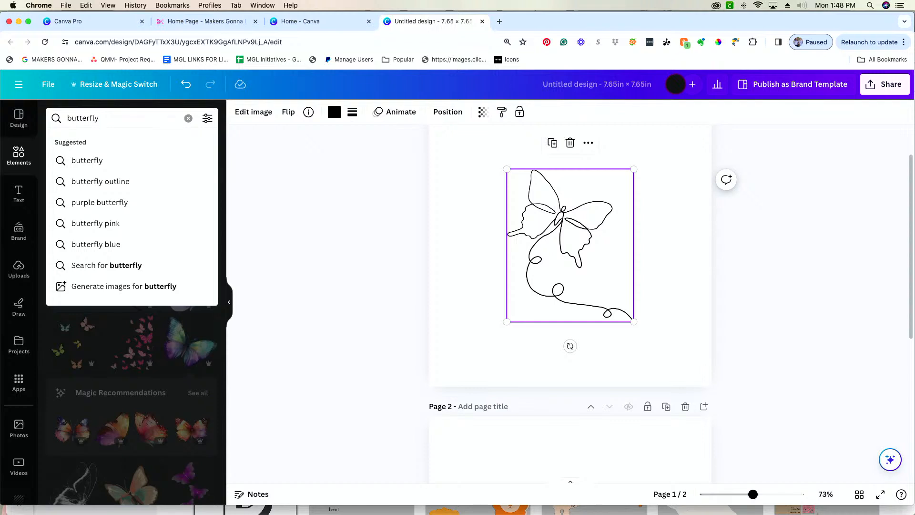
text(lien)
key(BackSpace)
text(ne art)
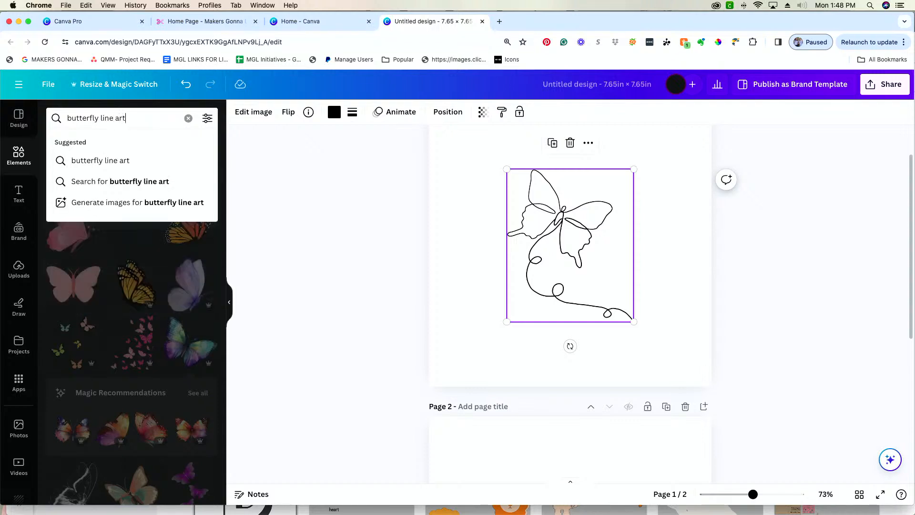
key(Return)
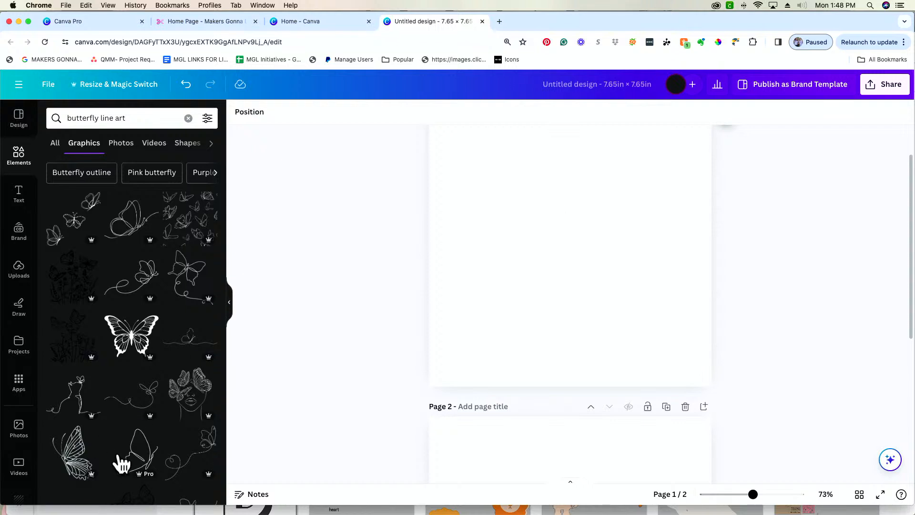
- Add the simple bold-outline butterfly in side view to page 1, enlarge it and centre it on the page
scroll(119, 462, down, 5)
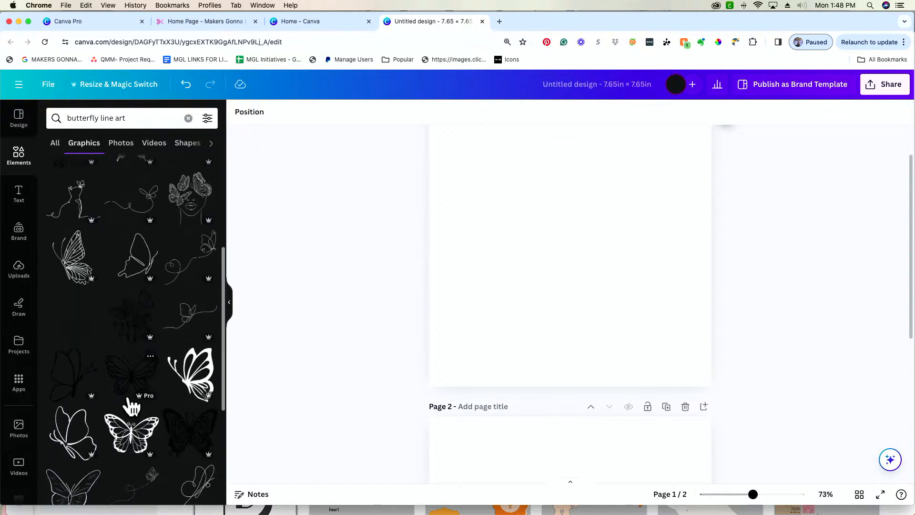
click(81, 448)
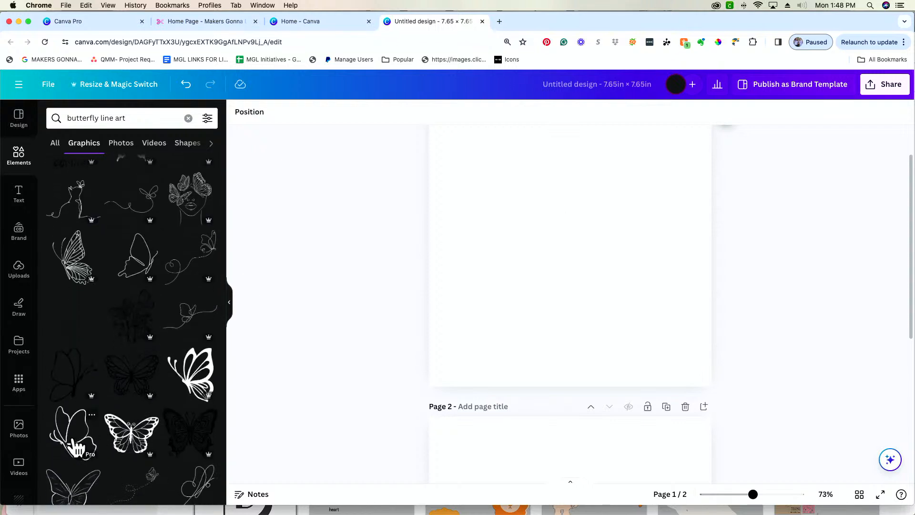
drag(618, 188, 640, 166)
drag(586, 259, 576, 260)
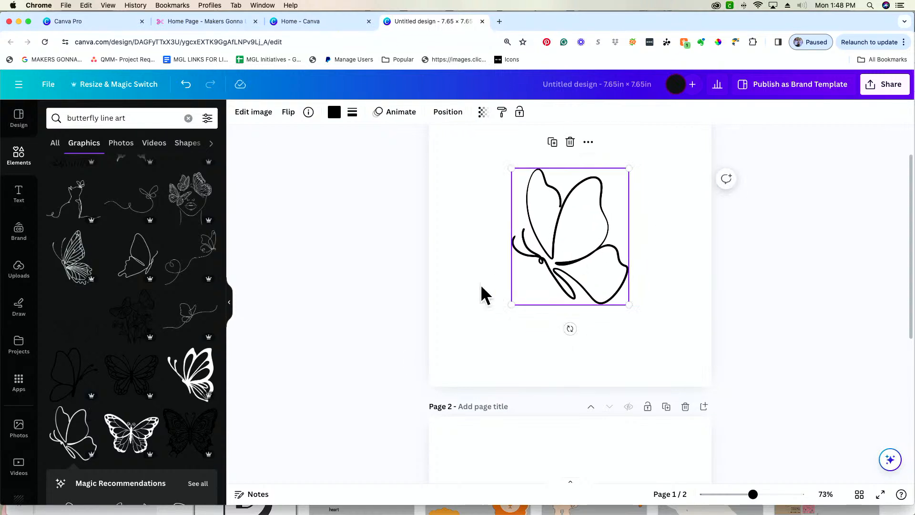
click(482, 282)
scroll(471, 306, up, 2)
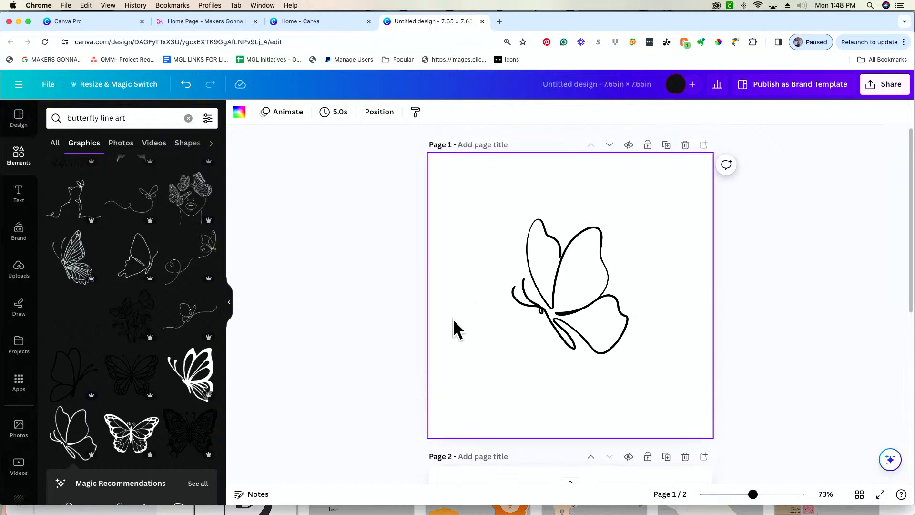
- Add a text box to page 1 and place it just above the butterfly
click(19, 203)
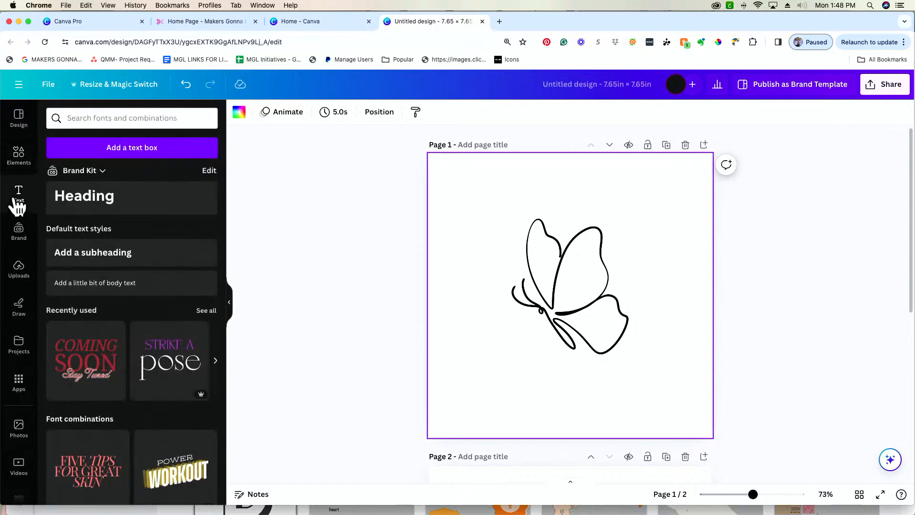
click(108, 151)
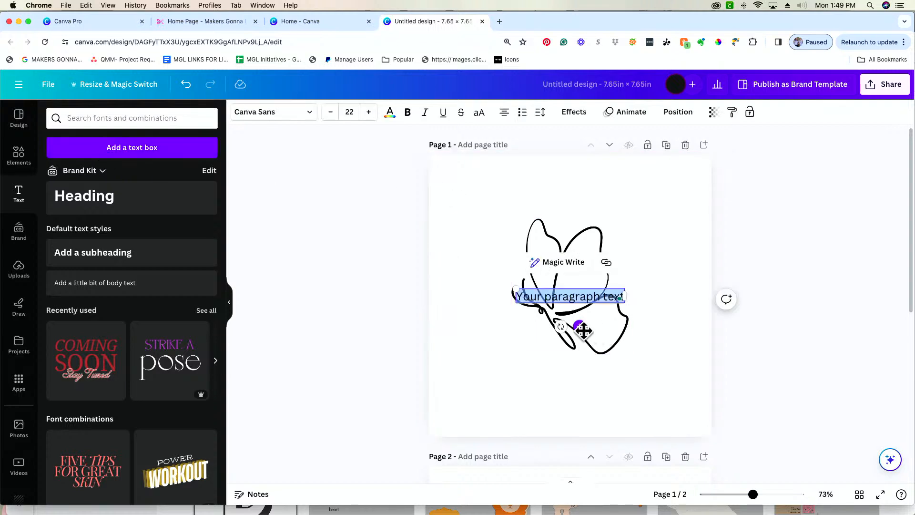
drag(583, 330, 584, 232)
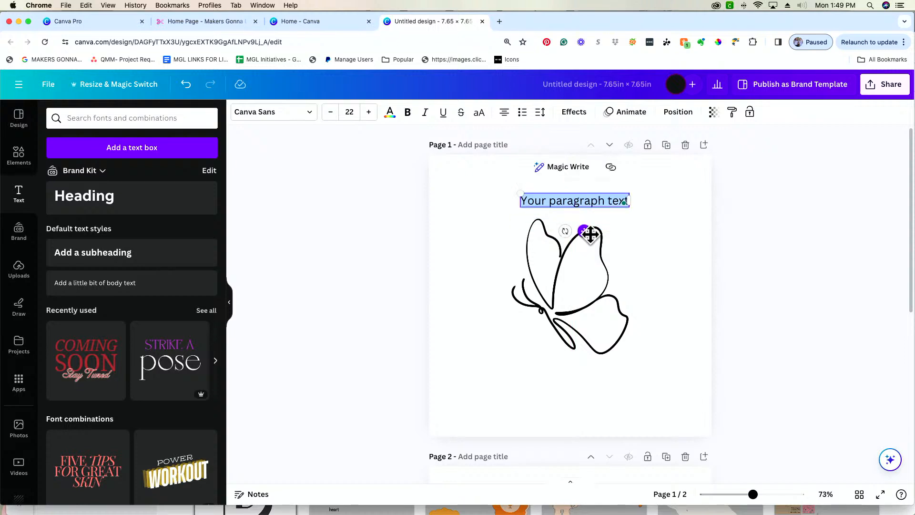
- Open the font list for the page 1 text, then switch to the Makers Gonna Learn site and browse its New Fonts category
click(300, 115)
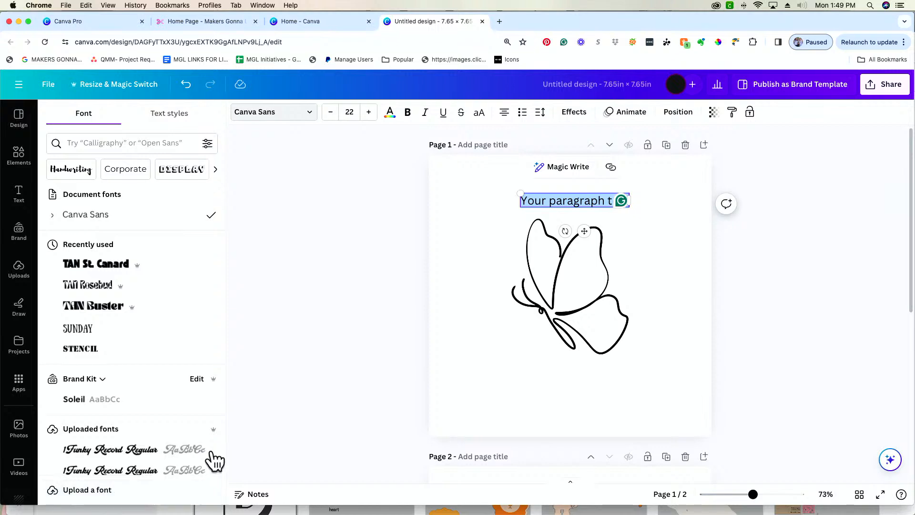
click(499, 21)
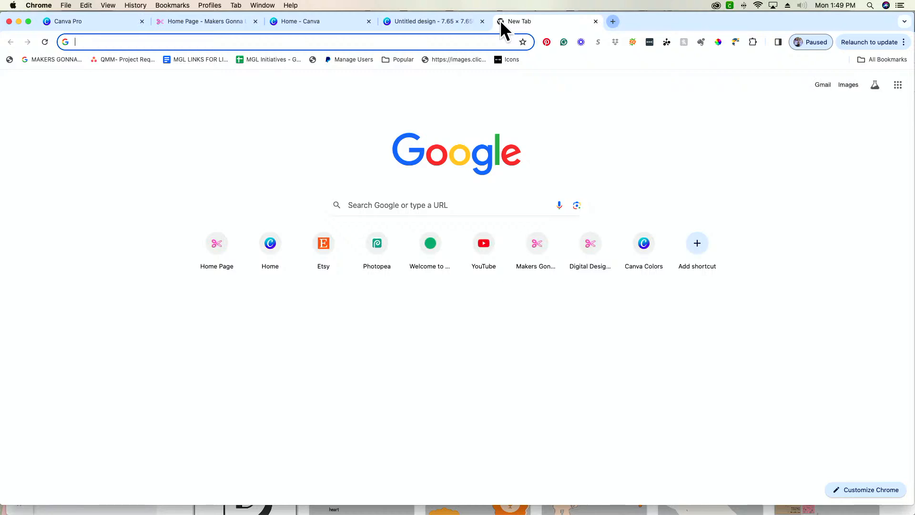
click(228, 18)
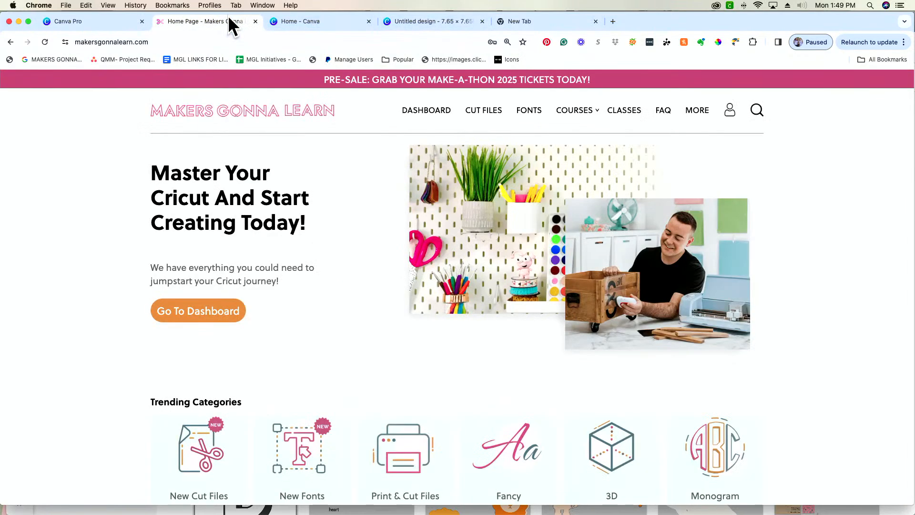
scroll(377, 461, down, 3)
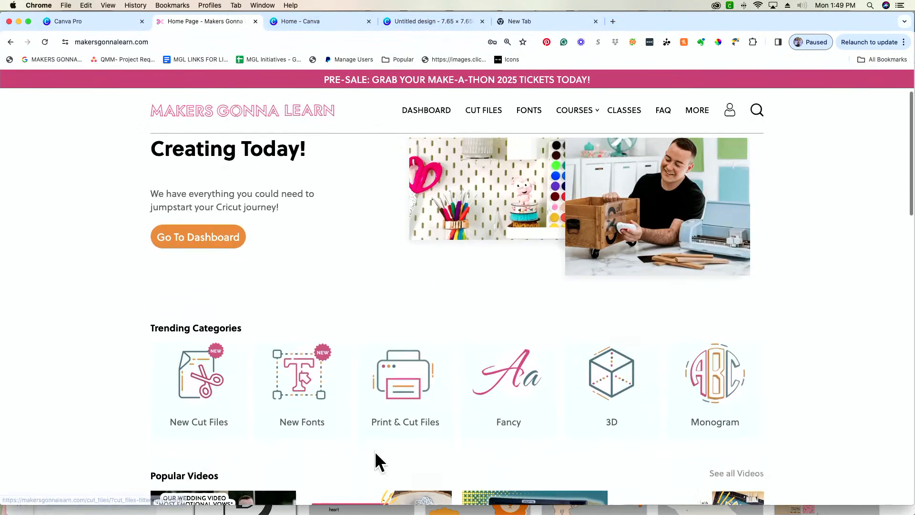
click(301, 389)
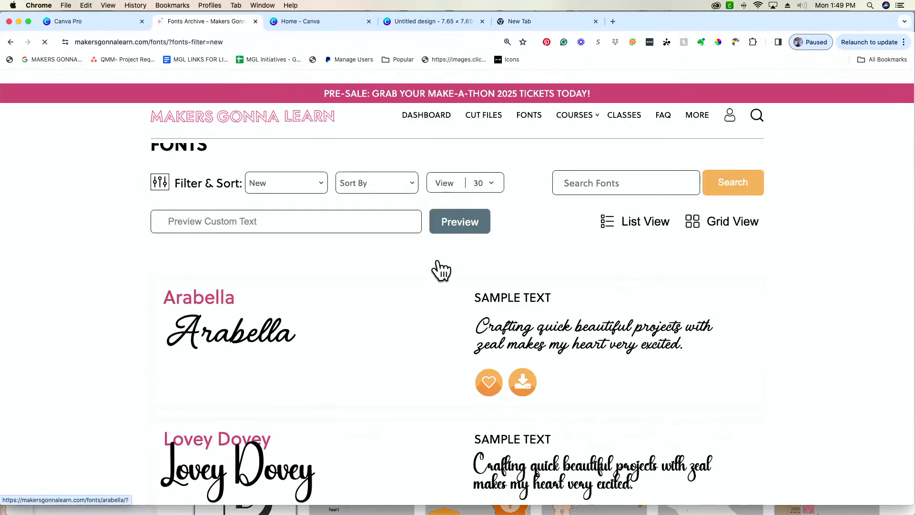
scroll(551, 317, down, 10)
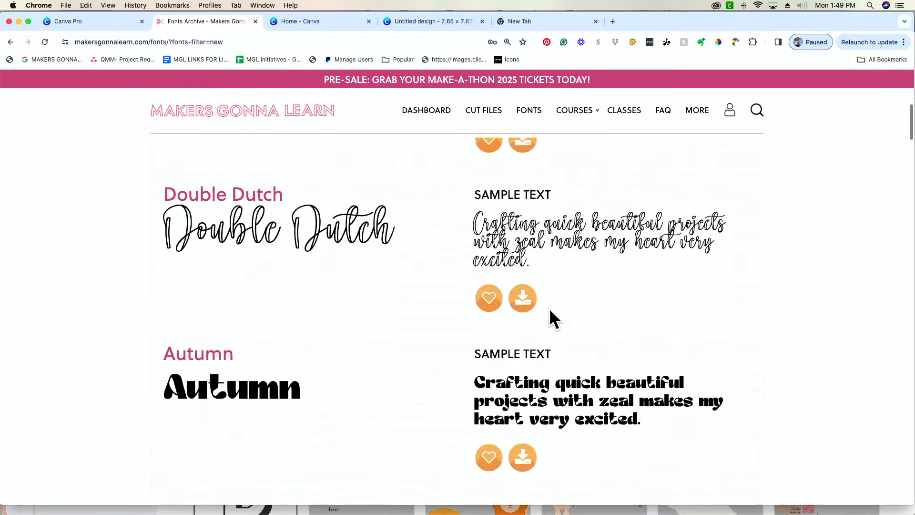
scroll(550, 267, up, 10)
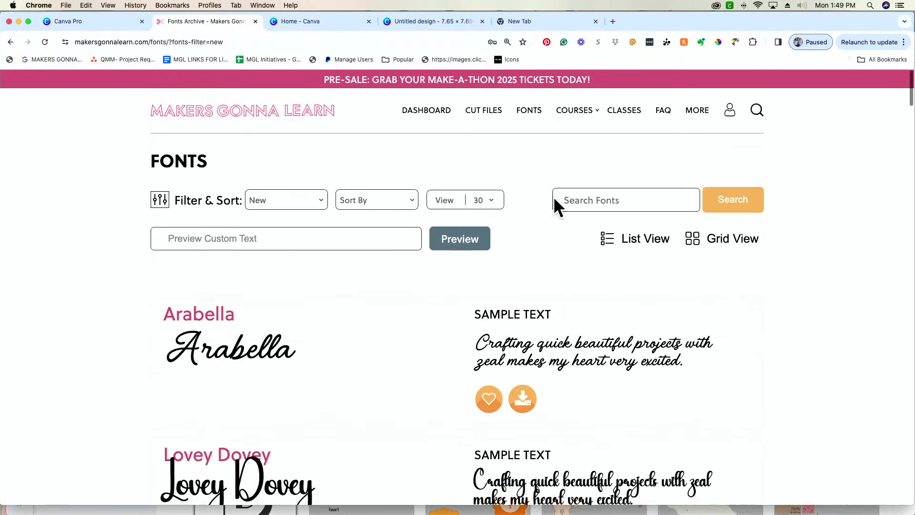
- Search the site's fonts for "Luna Rose" and download that font
click(583, 195)
text(Luna Rose)
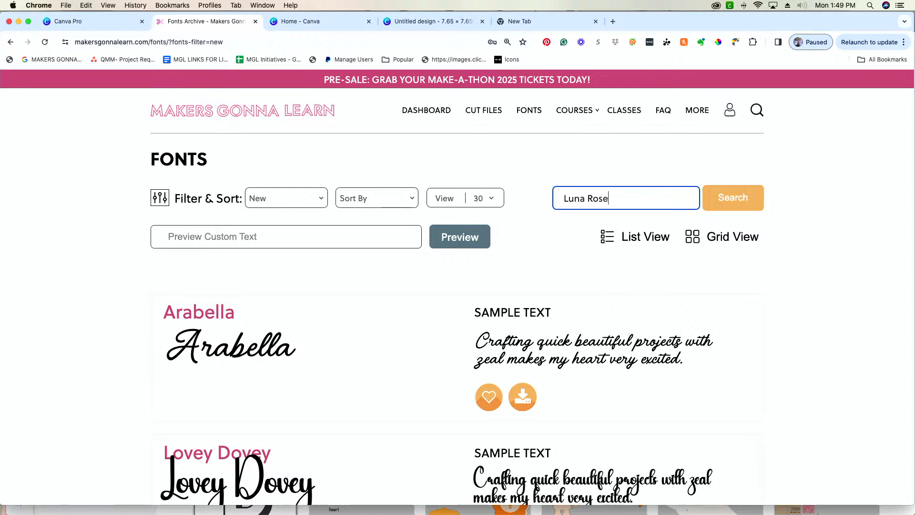
key(Return)
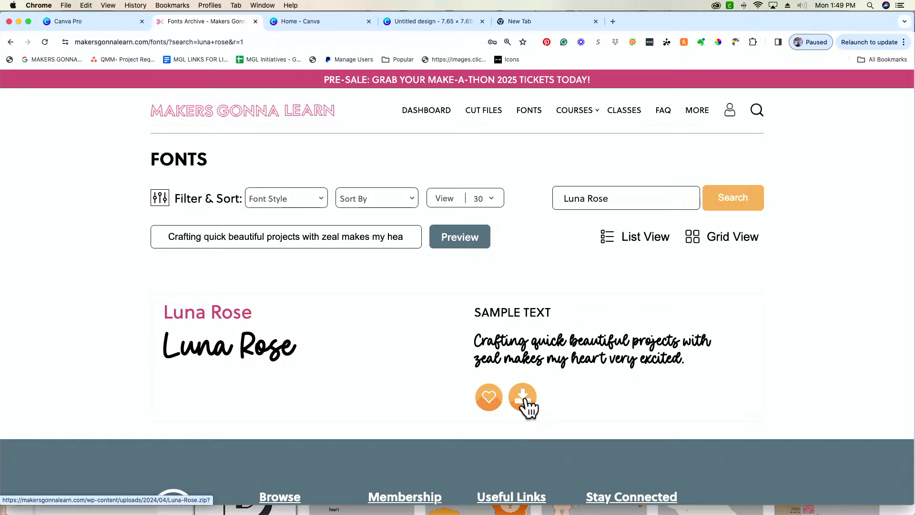
click(524, 401)
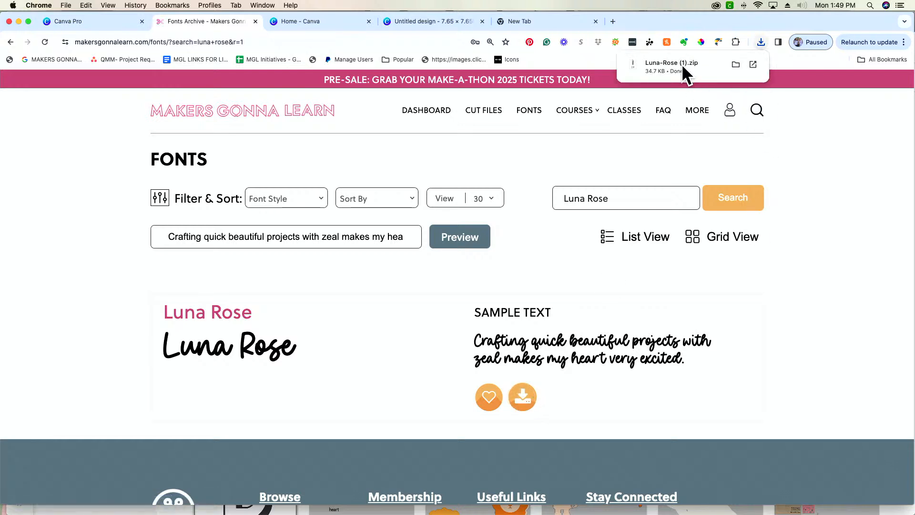
- Extract the downloaded Luna-Rose (1).zip and install the Luna Rose 2.otf font on the computer
click(683, 66)
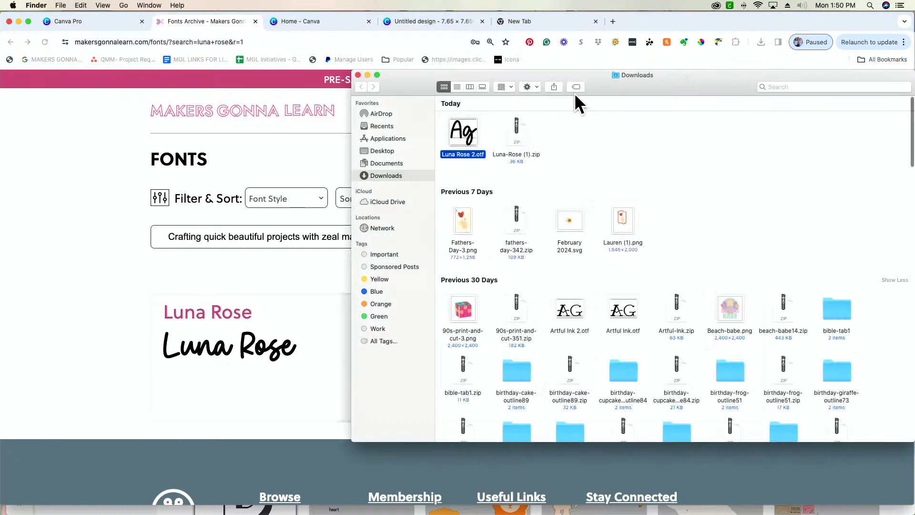
double_click(466, 136)
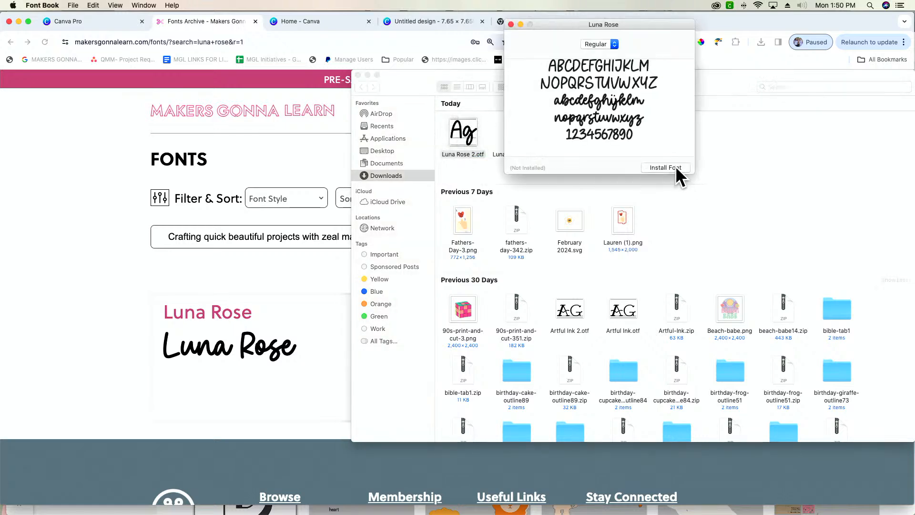
click(676, 166)
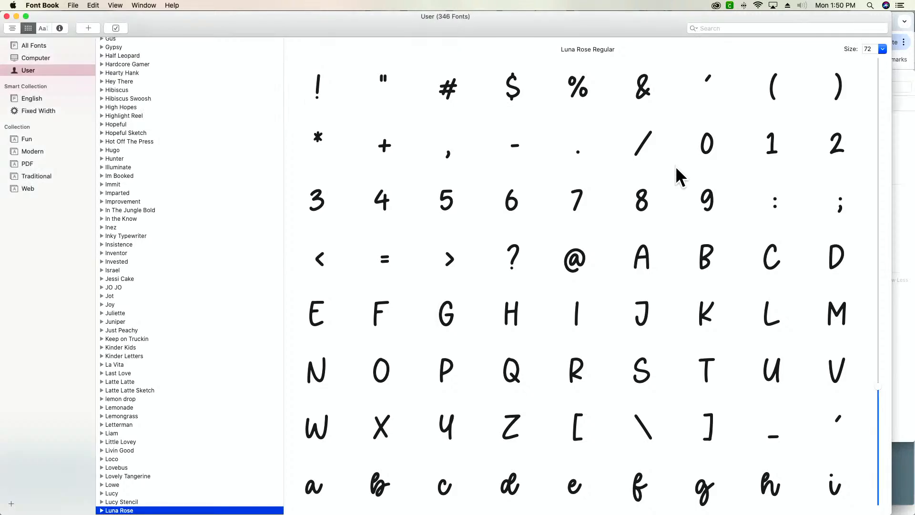
- Switch back to Chrome, close the Canva home page and return to the untitled 7.65 × 7.65 in design
mouse_move(349, 506)
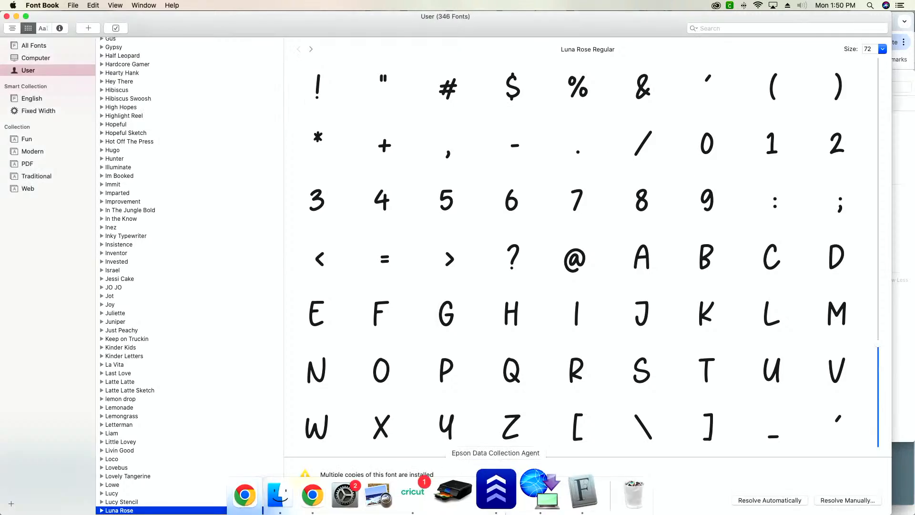
click(333, 493)
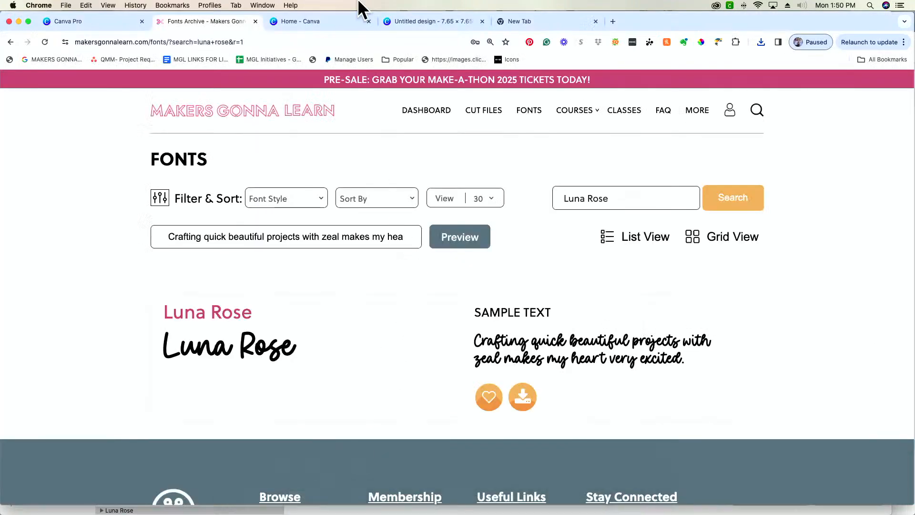
click(296, 20)
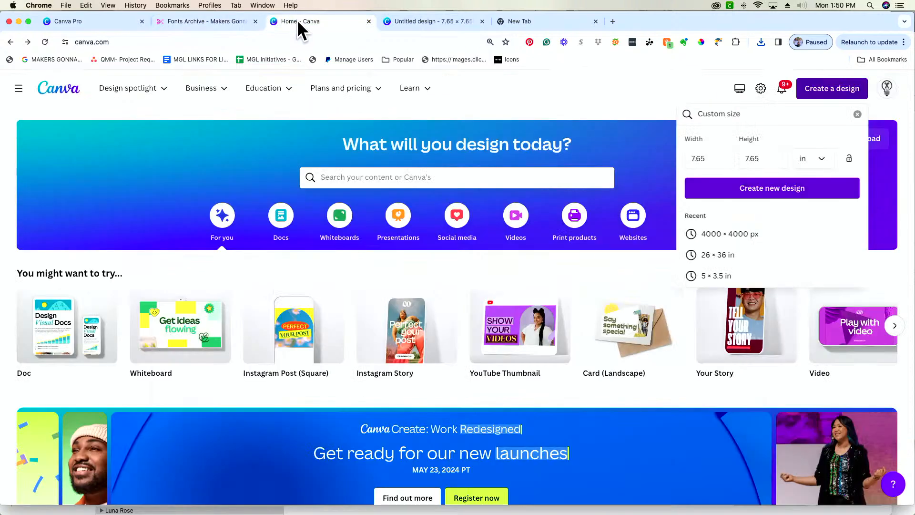
click(368, 21)
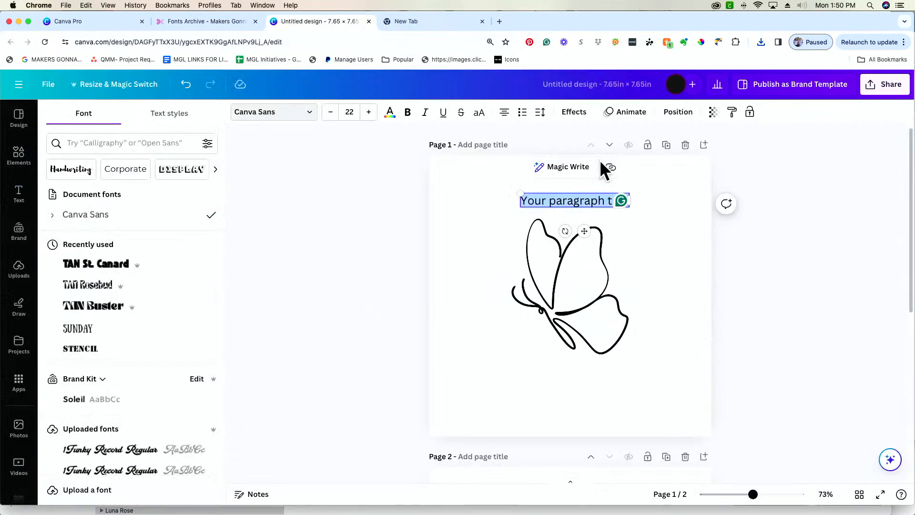
click(104, 495)
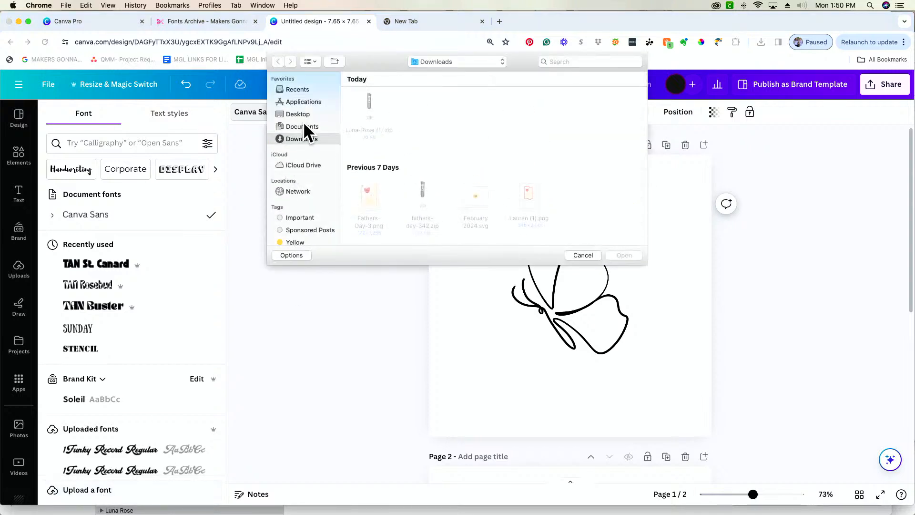
click(300, 90)
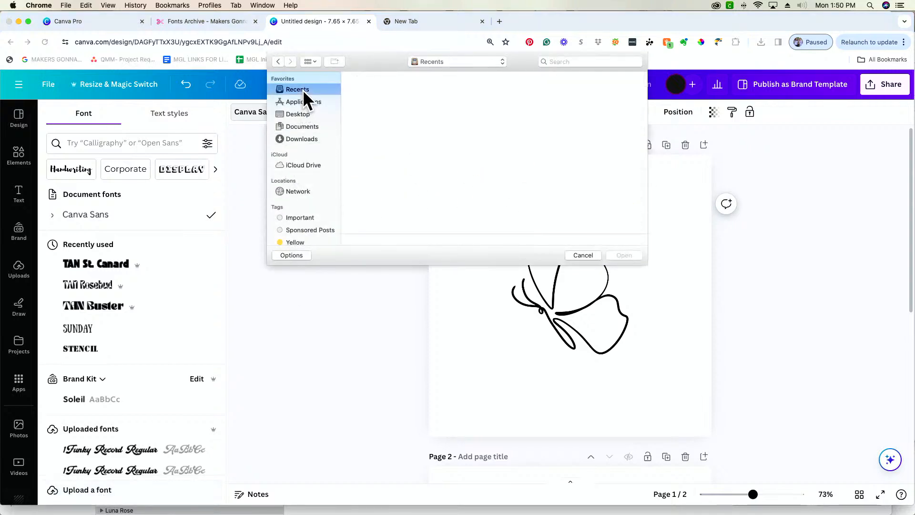
click(297, 114)
click(583, 255)
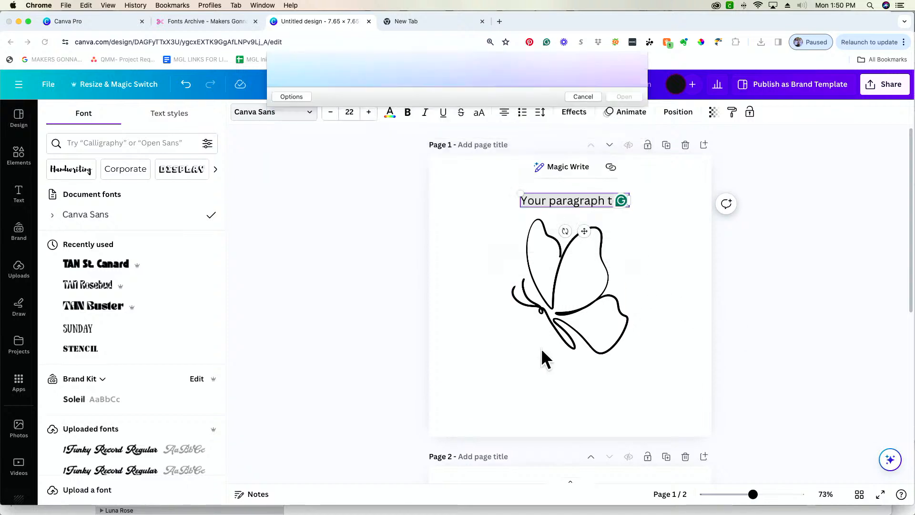
- Try to import Luna Rose 2.otf from Finder's Downloads folder straight into the Canva design
mouse_move(249, 505)
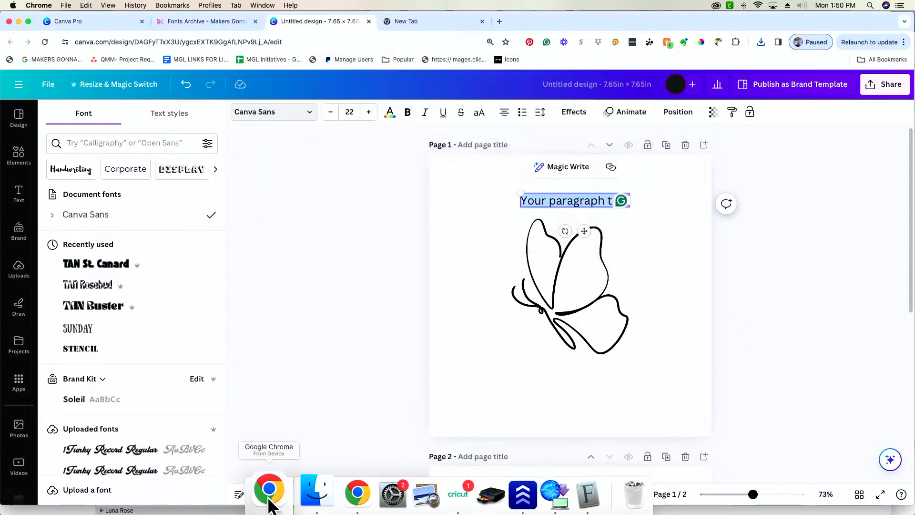
click(312, 493)
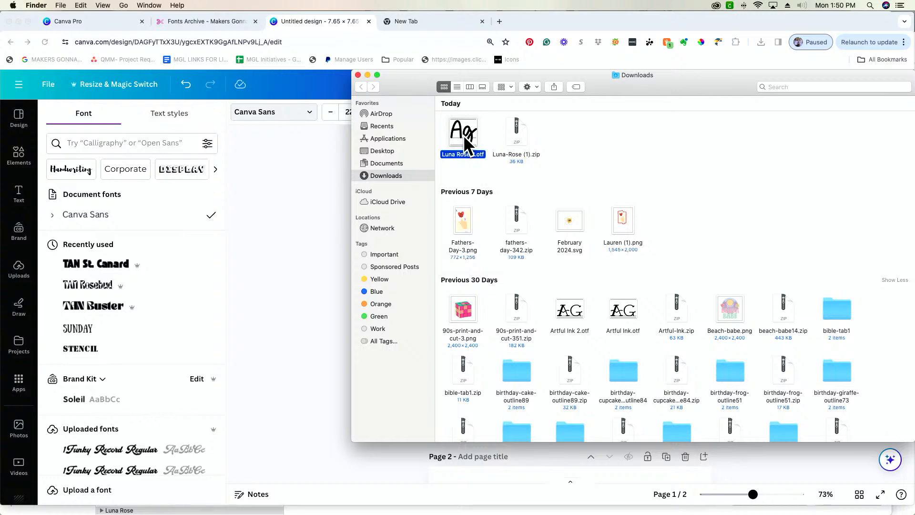
drag(463, 137, 159, 267)
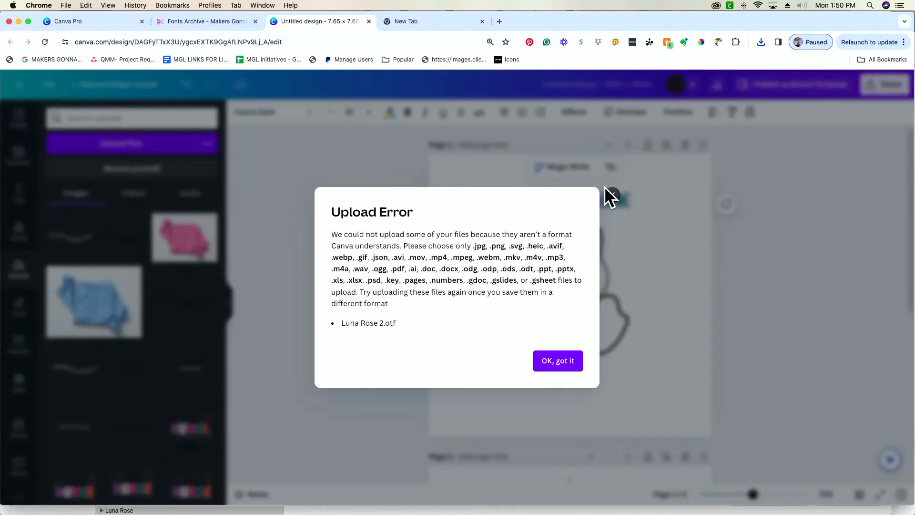
key(Escape)
click(285, 114)
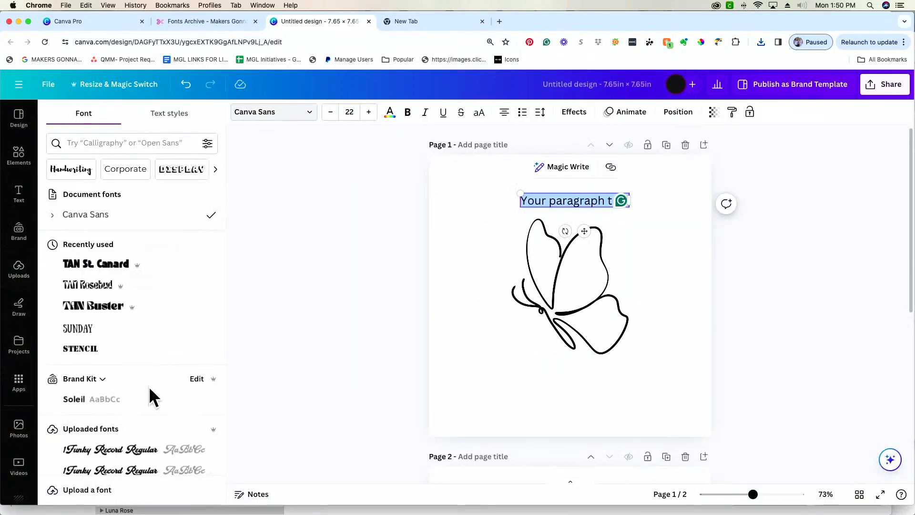
click(110, 498)
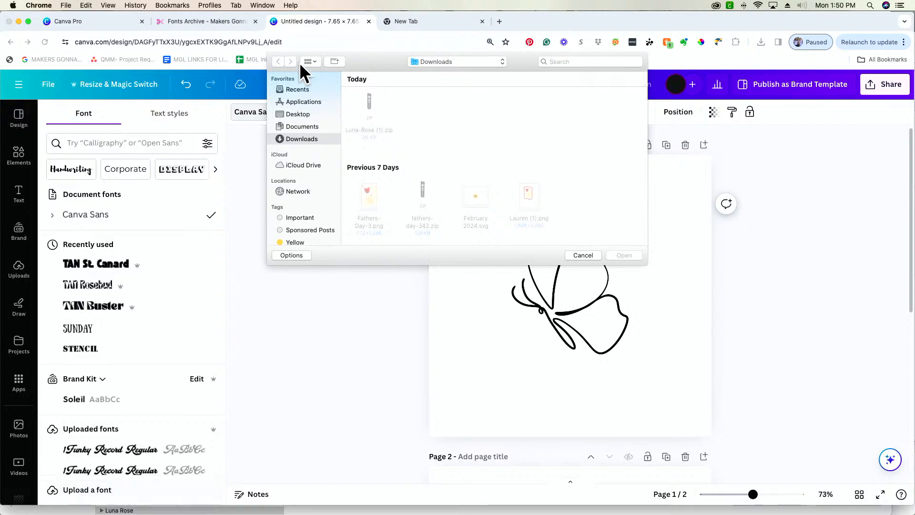
click(300, 89)
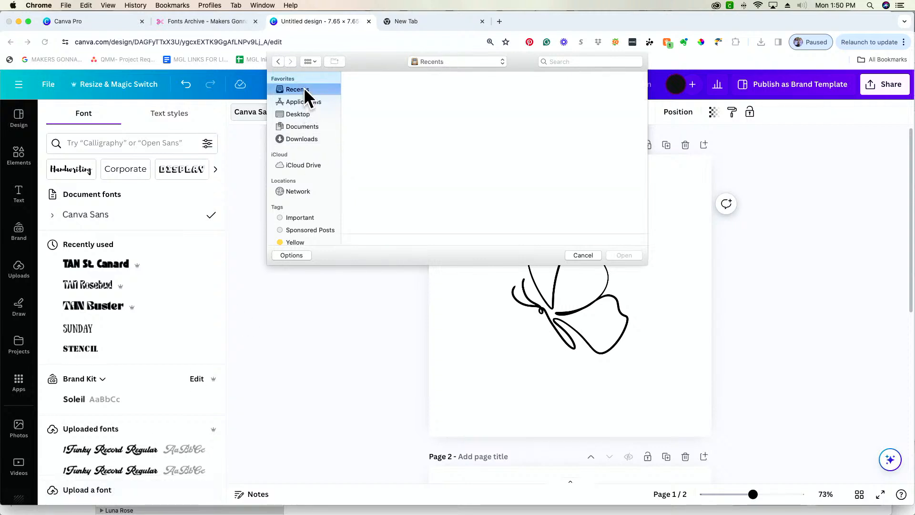
click(305, 133)
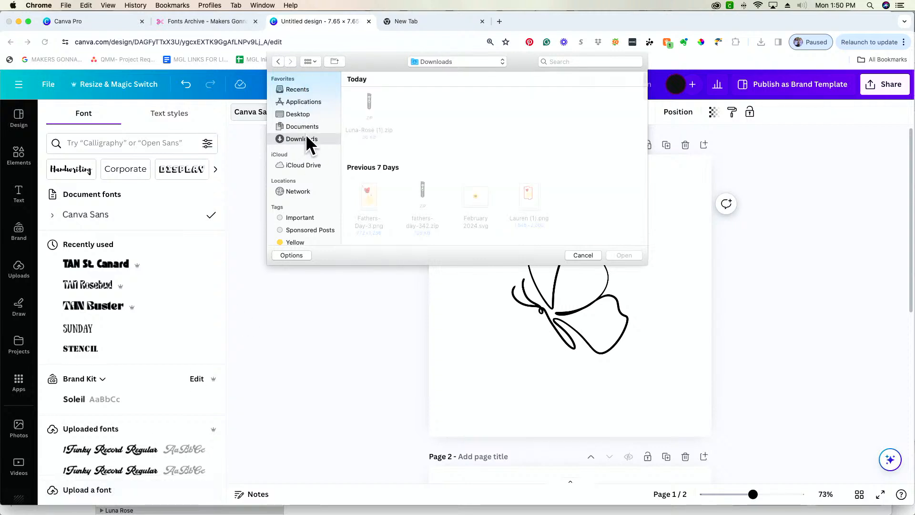
click(583, 255)
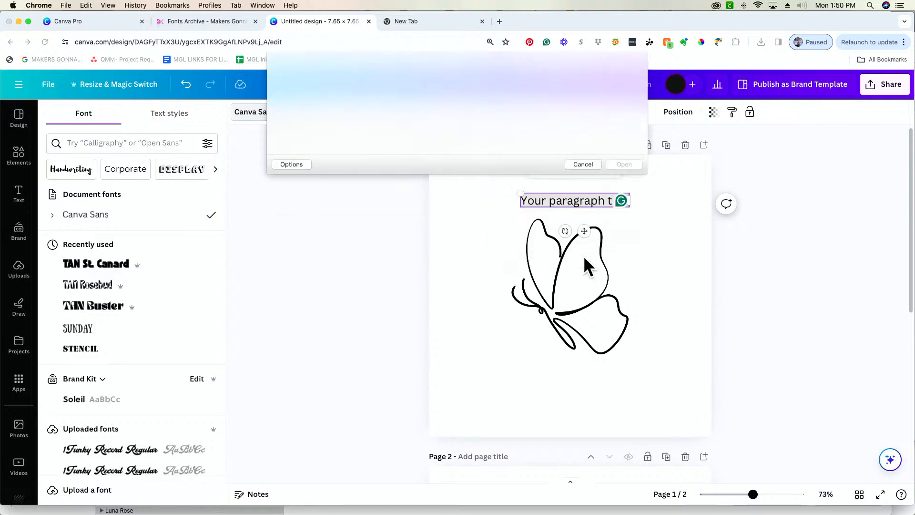
- Switch to Finder, extract Luna-Rose (1).zip again and install the font from Luna Rose 3.otf
click(280, 496)
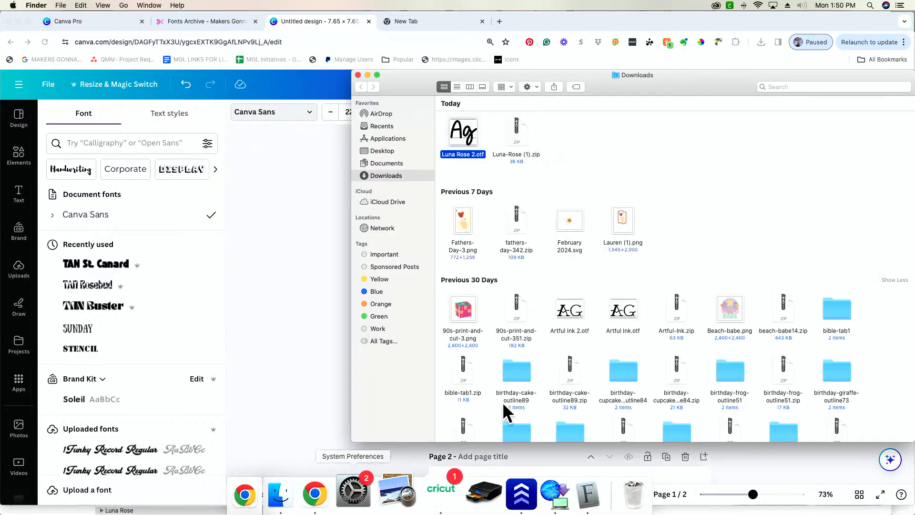
click(517, 131)
double_click(519, 133)
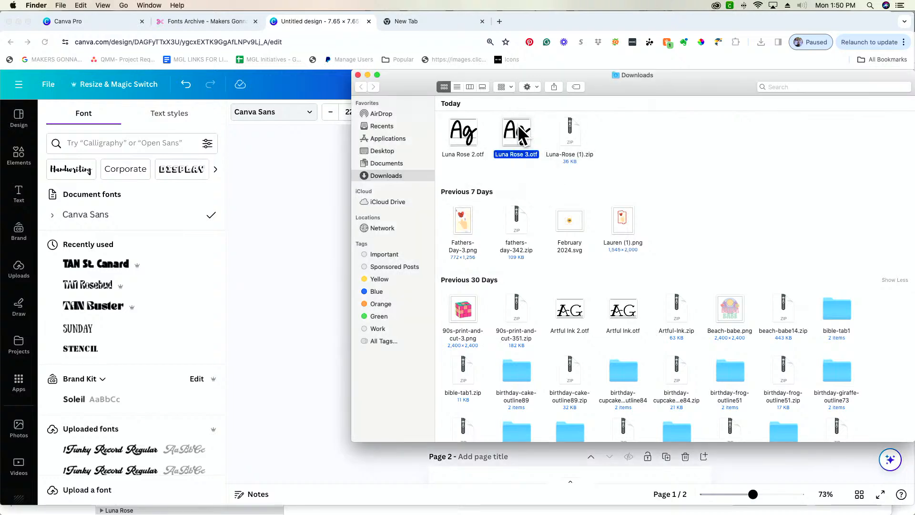
double_click(518, 134)
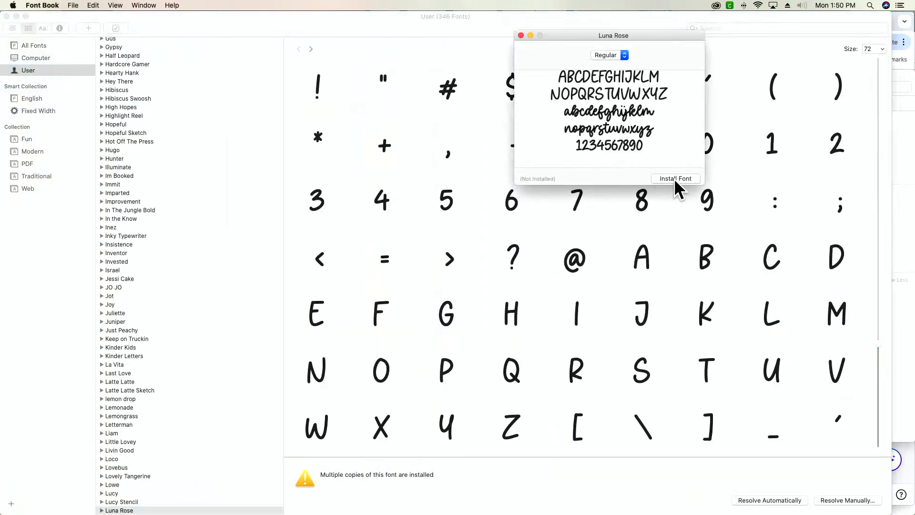
click(676, 180)
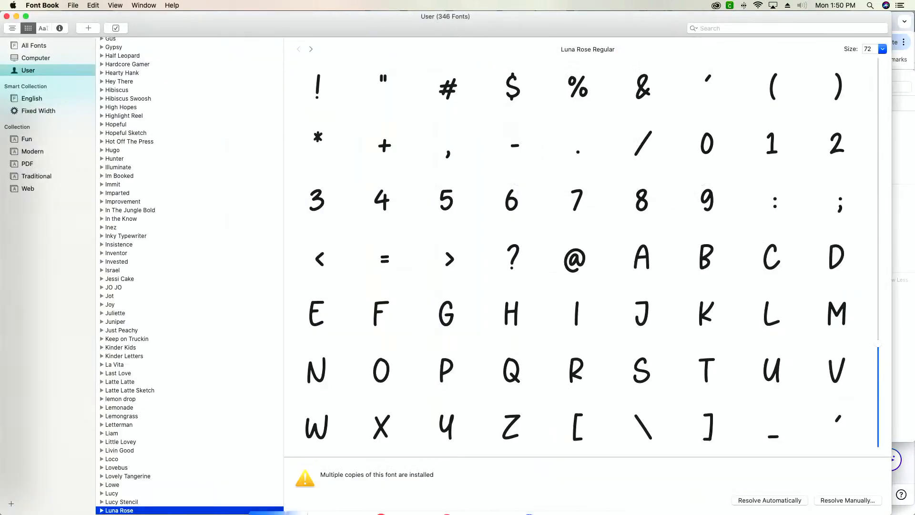
- Switch from Font Book back to the Canva design in Chrome
mouse_move(256, 498)
click(340, 491)
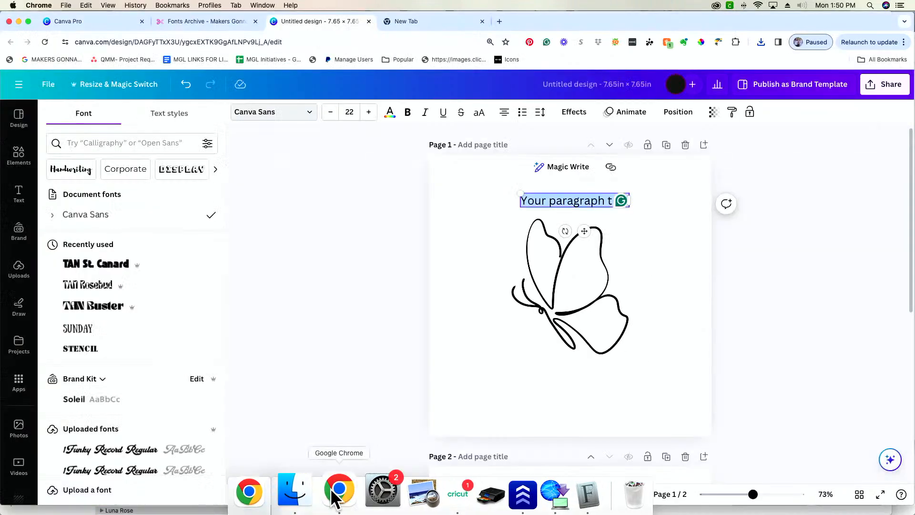
click(87, 490)
scroll(396, 219, down, 5)
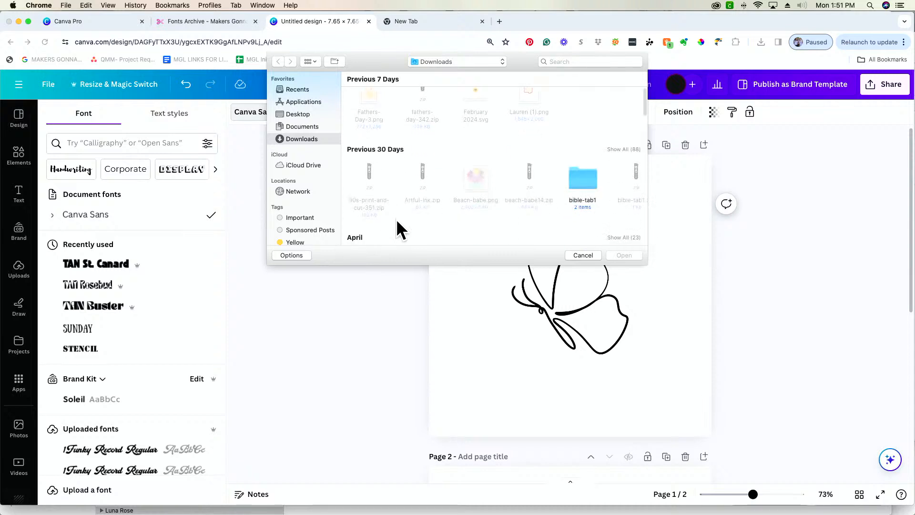
scroll(408, 206, up, 5)
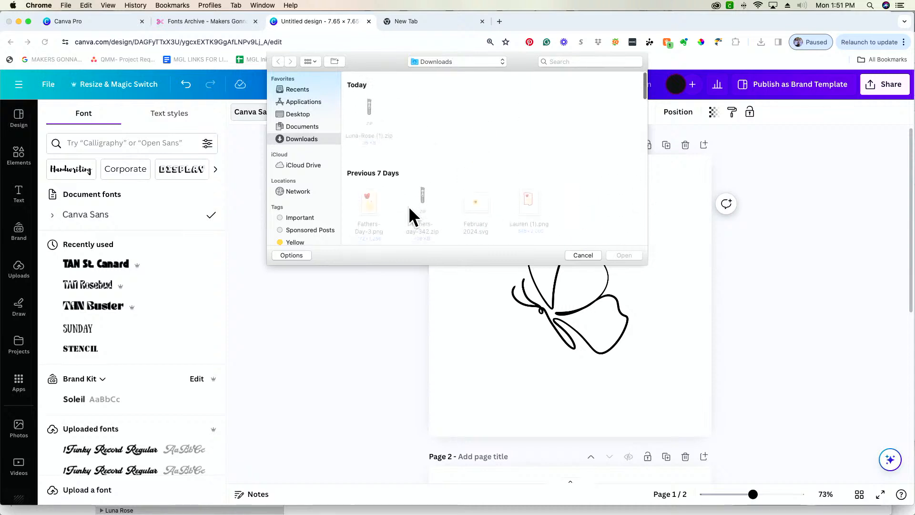
click(308, 125)
click(307, 114)
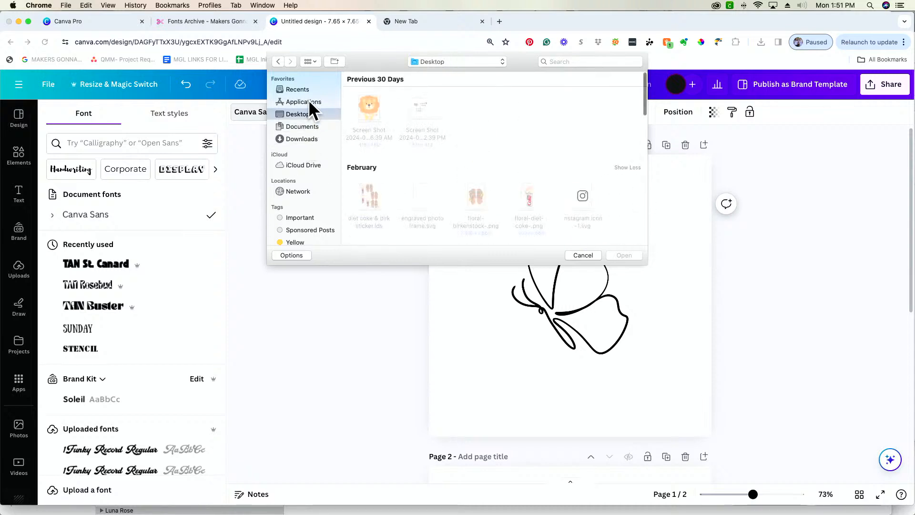
click(309, 101)
click(310, 89)
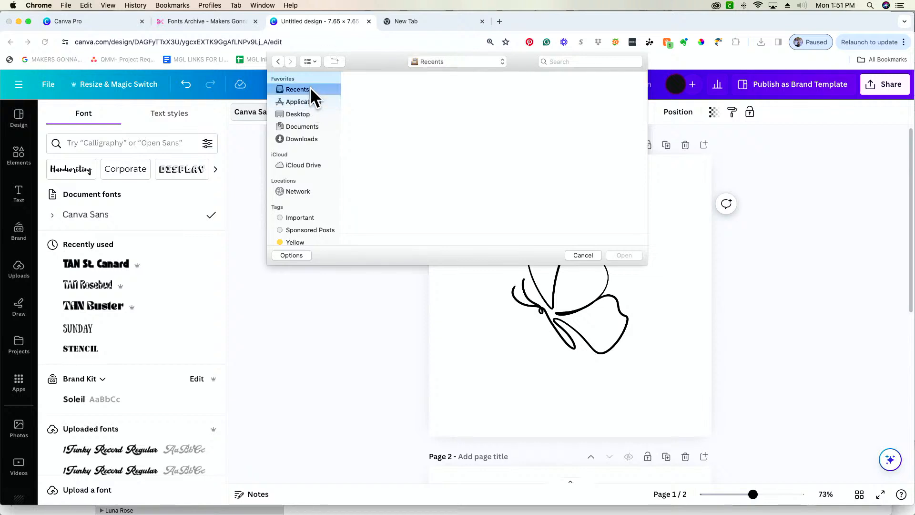
click(300, 114)
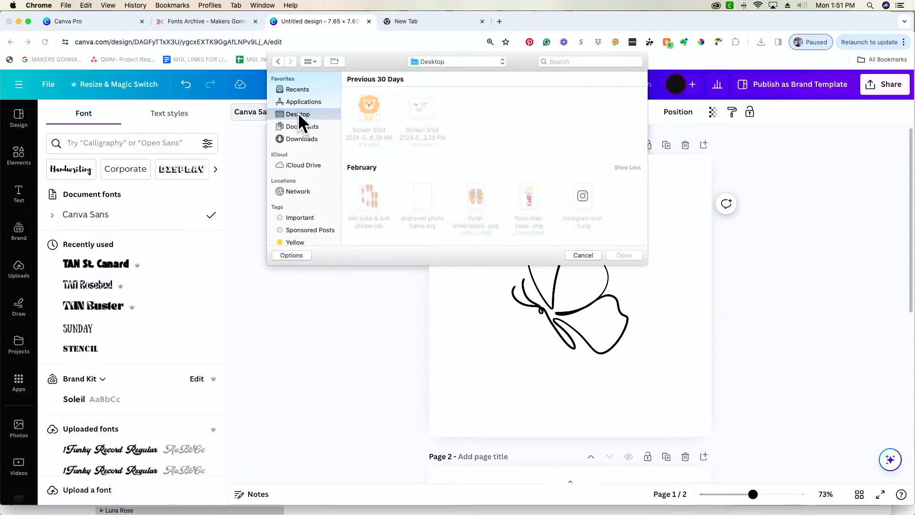
click(317, 138)
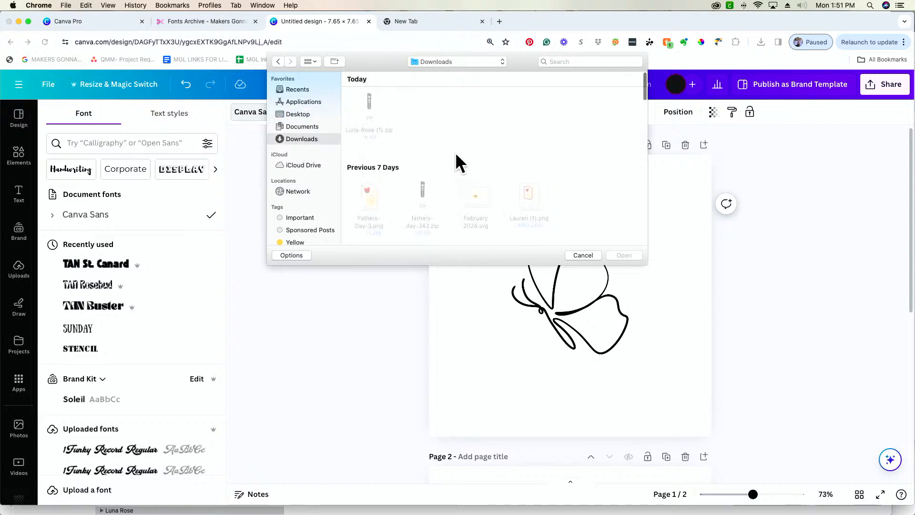
click(580, 254)
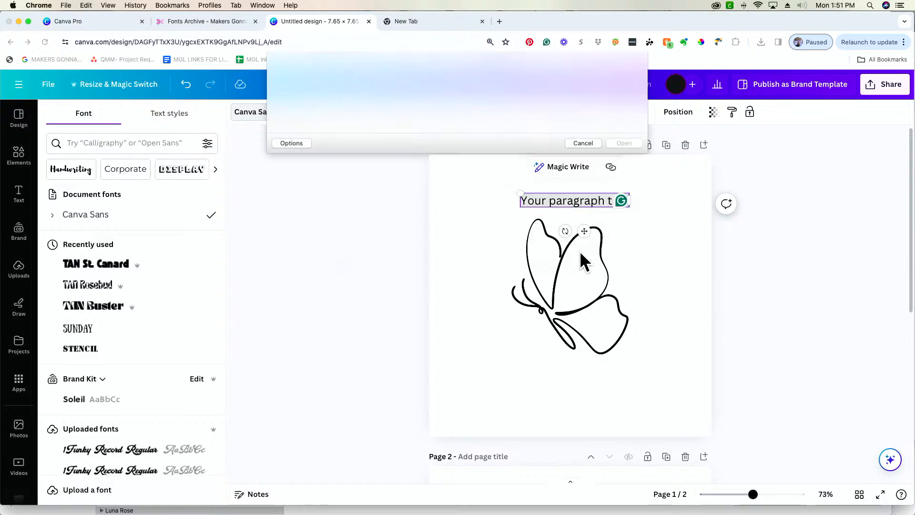
click(649, 213)
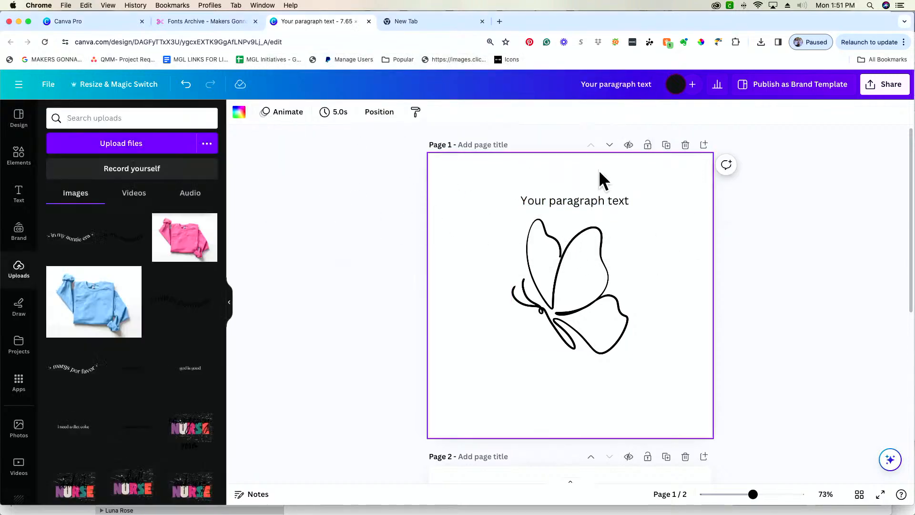
- With the paragraph text selected, find "luna rose" on the computer and upload Luna Rose 3.otf as a custom font, accepting the duplicates
click(598, 199)
click(267, 114)
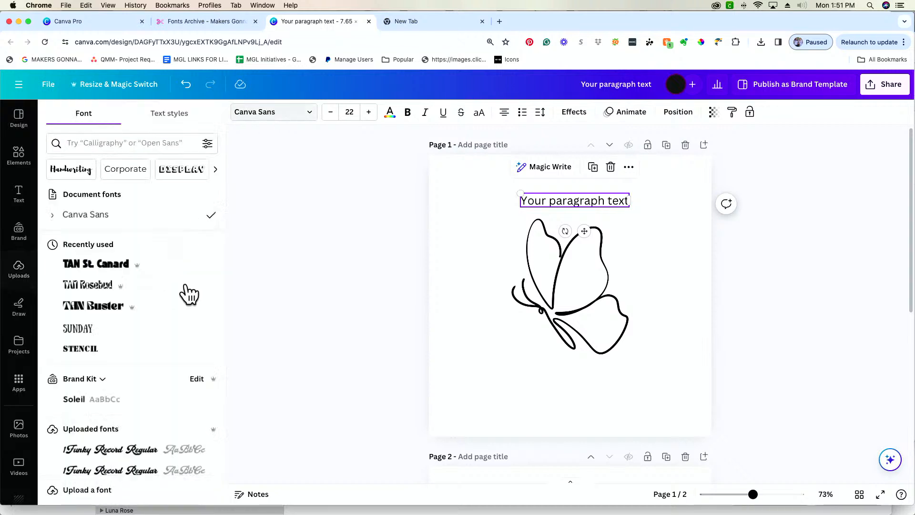
click(128, 494)
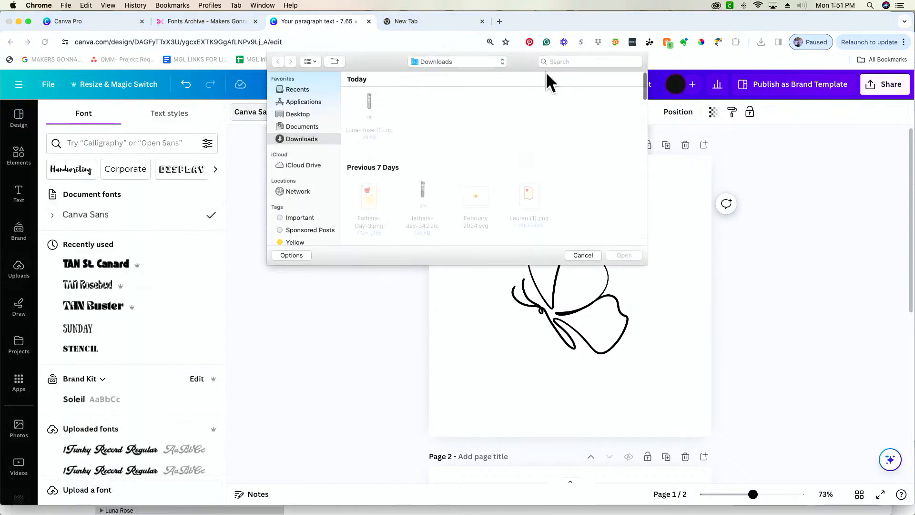
click(595, 61)
text(luna roe)
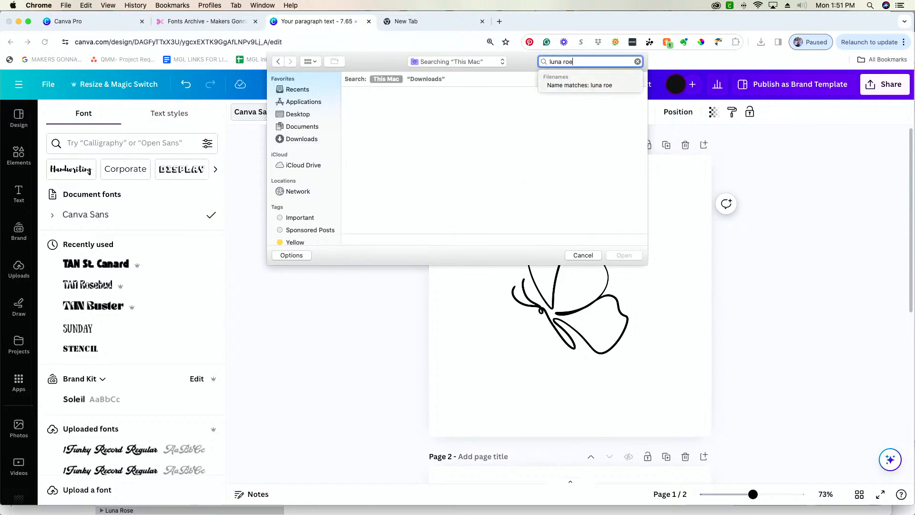
text(e)
key(Return)
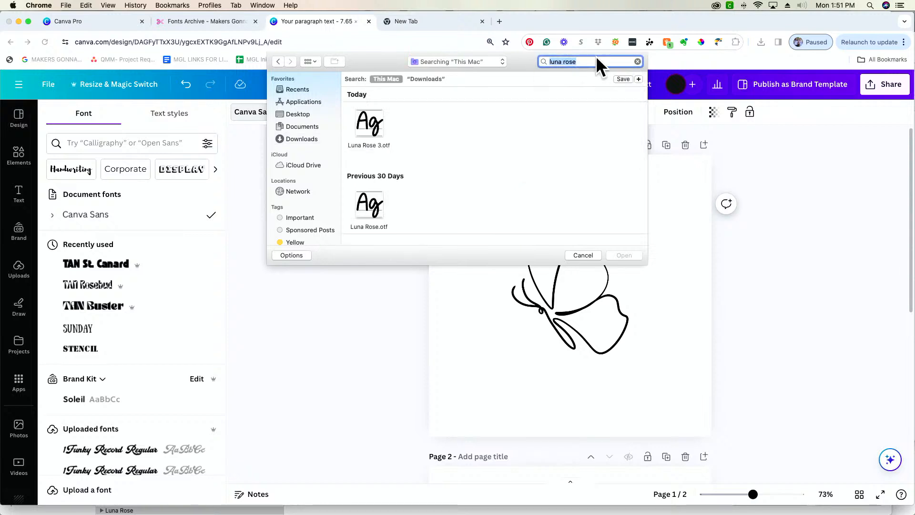
double_click(376, 124)
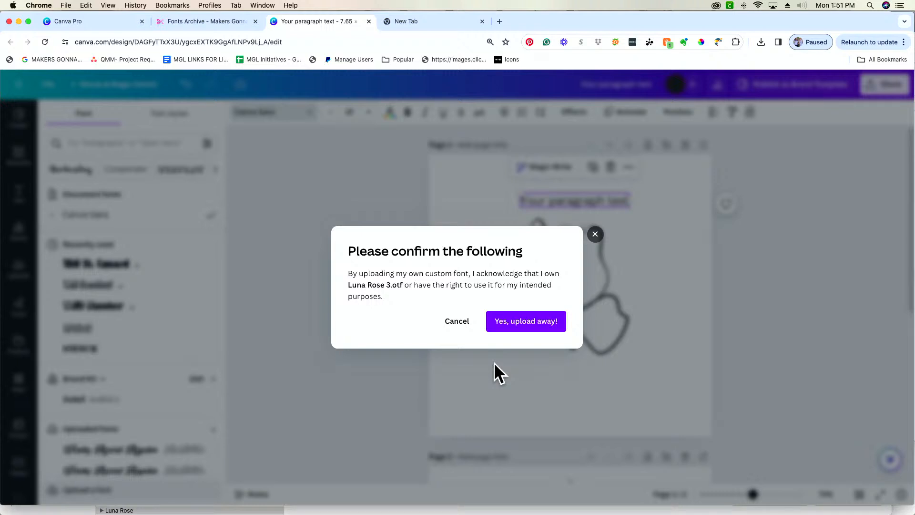
click(547, 322)
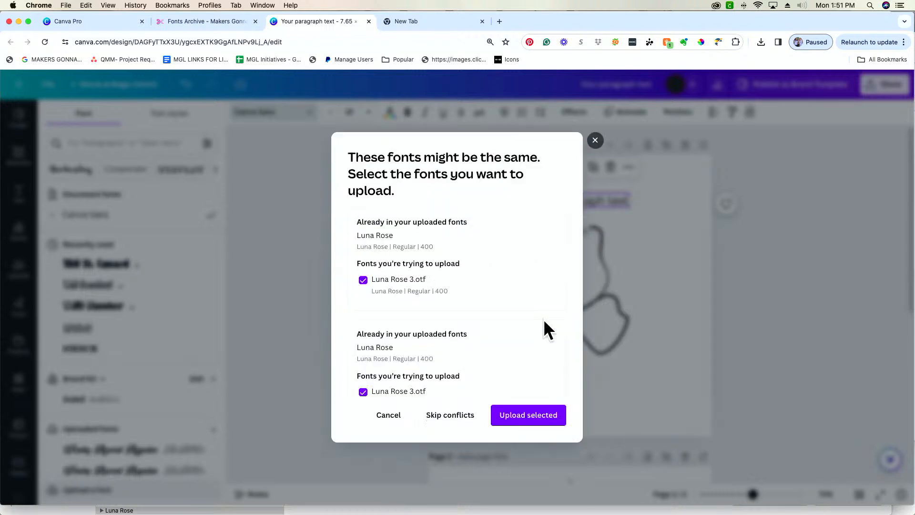
click(515, 414)
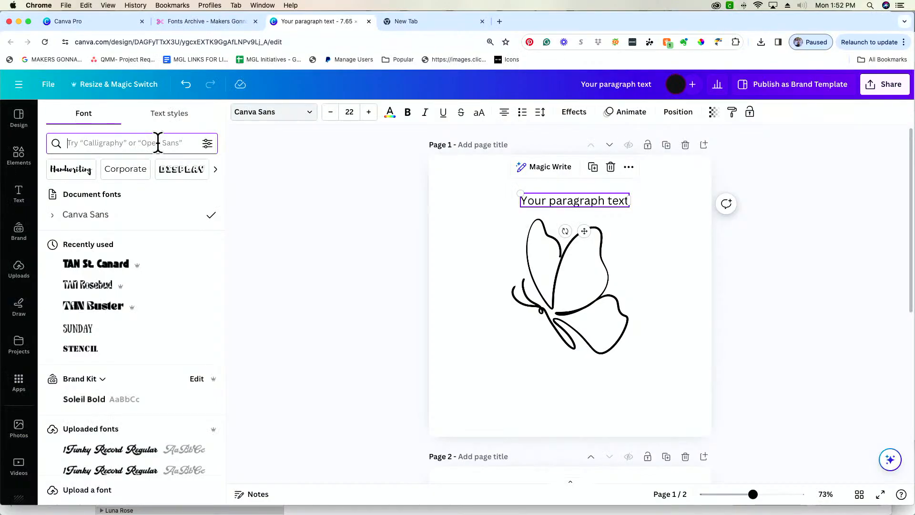
- Search the font list for "luna" and close the list without picking a font
click(157, 143)
text(luna)
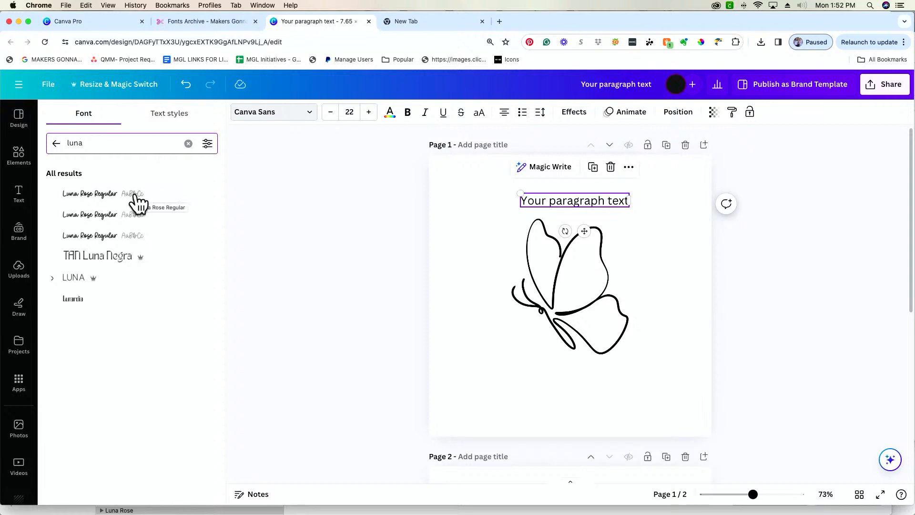
key(Escape)
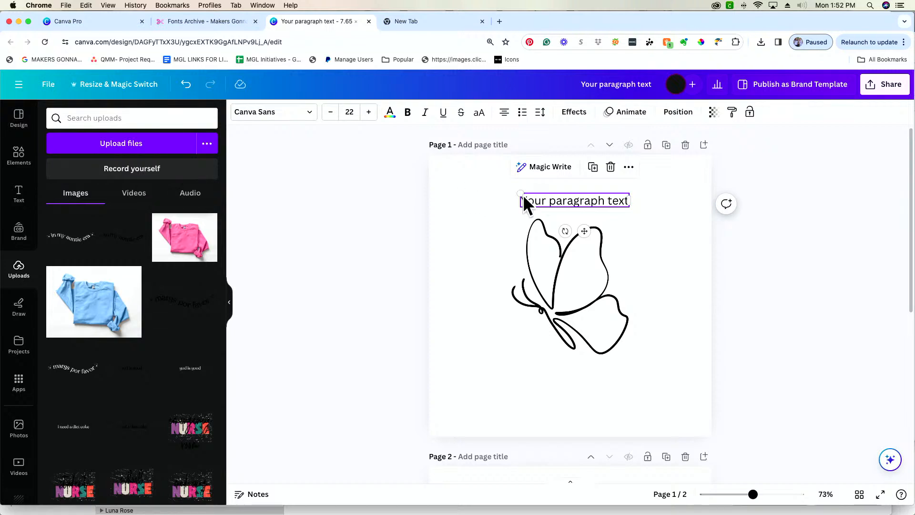
- Replace the placeholder paragraph text above the butterfly with "I have all I Need within me"
click(557, 199)
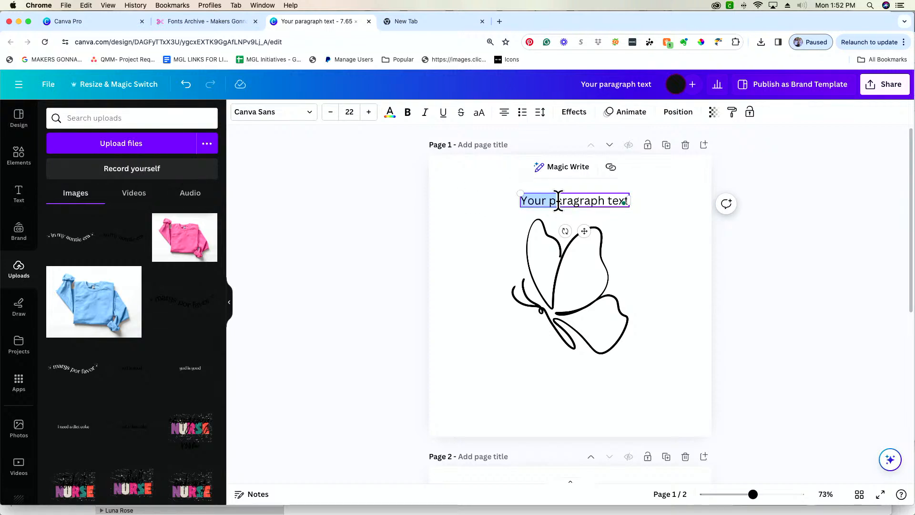
click(559, 200)
triple_click(559, 201)
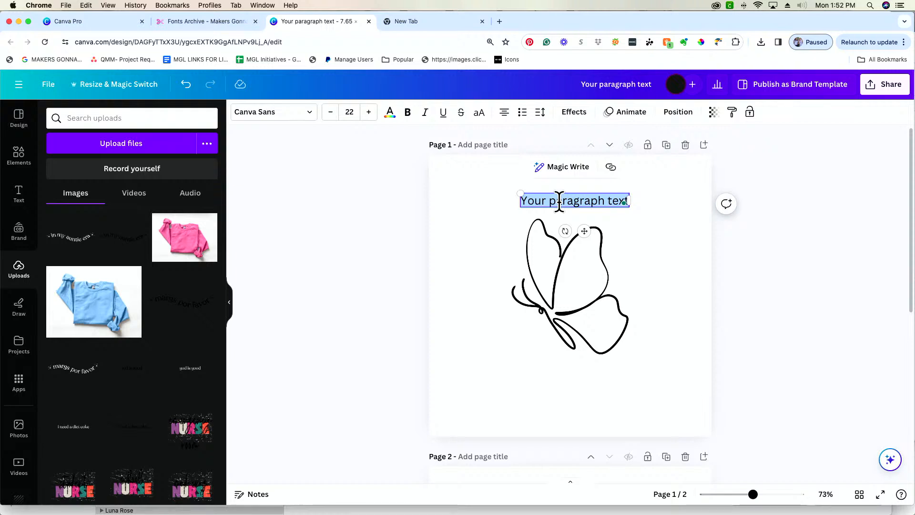
text(I ha)
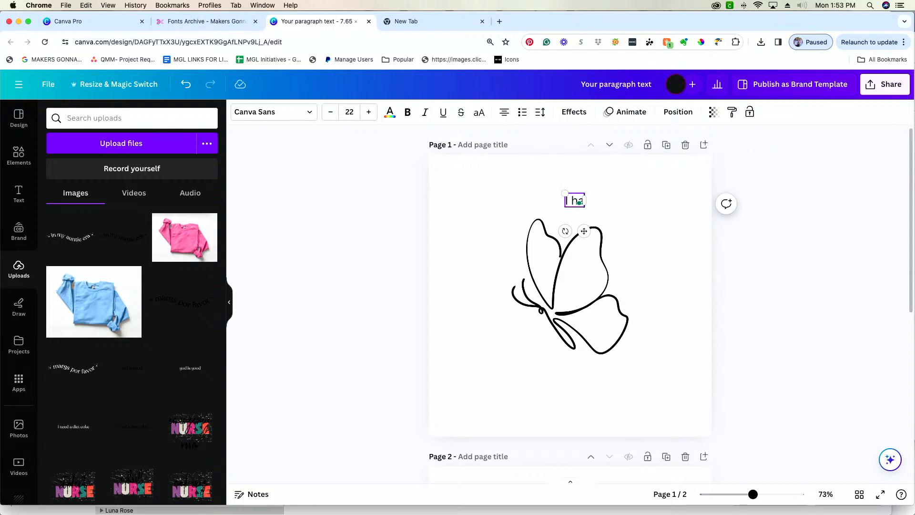
text(ve all)
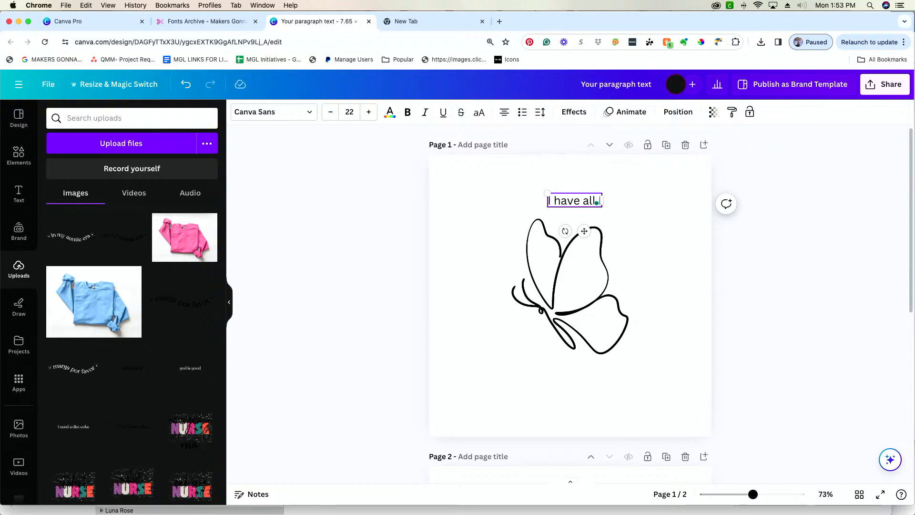
text( I nee)
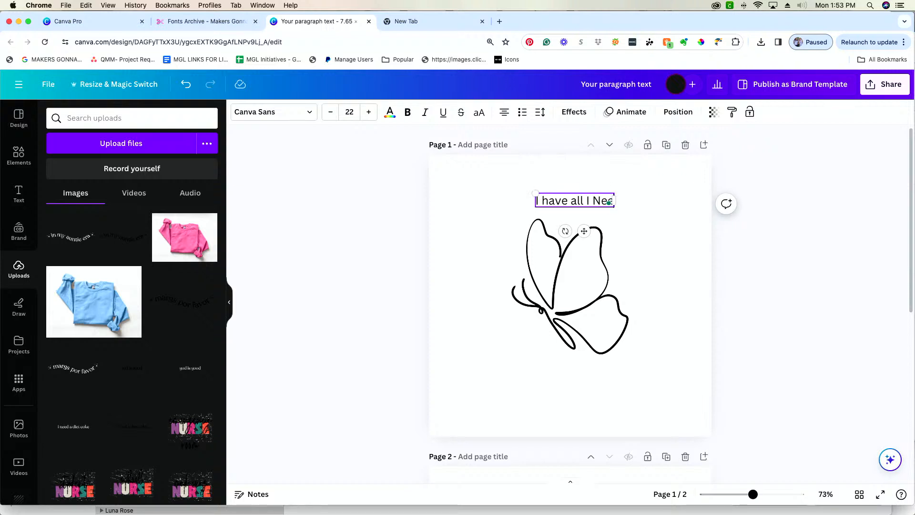
text(d within me)
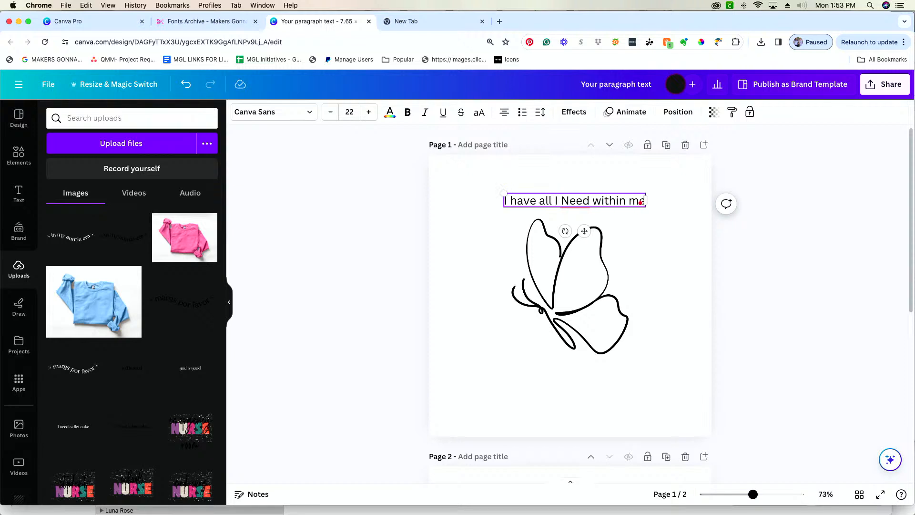
- Apply the uploaded Luna Rose Regular font to the whole line of text above the butterfly
key(super+a)
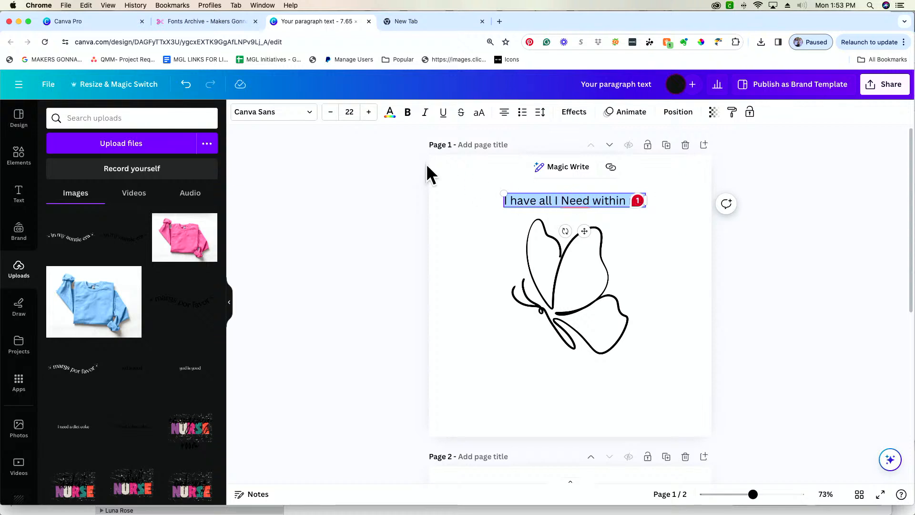
click(292, 116)
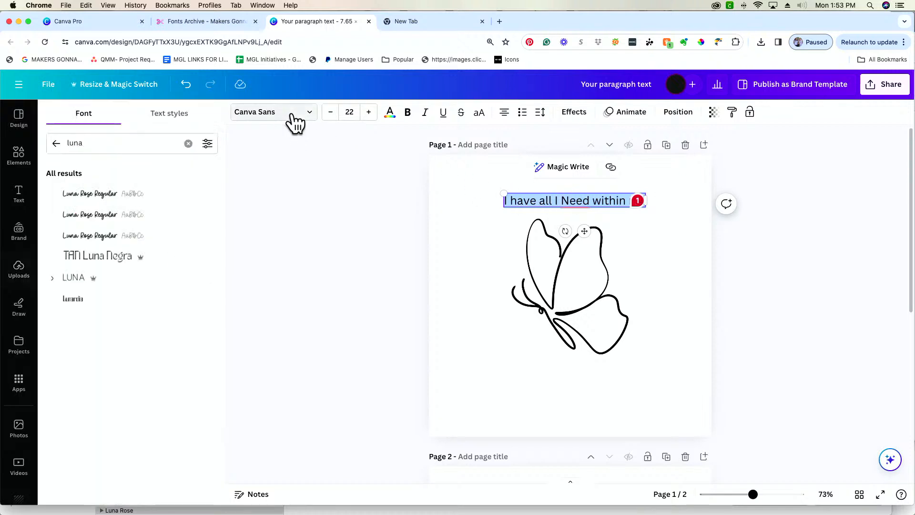
click(144, 193)
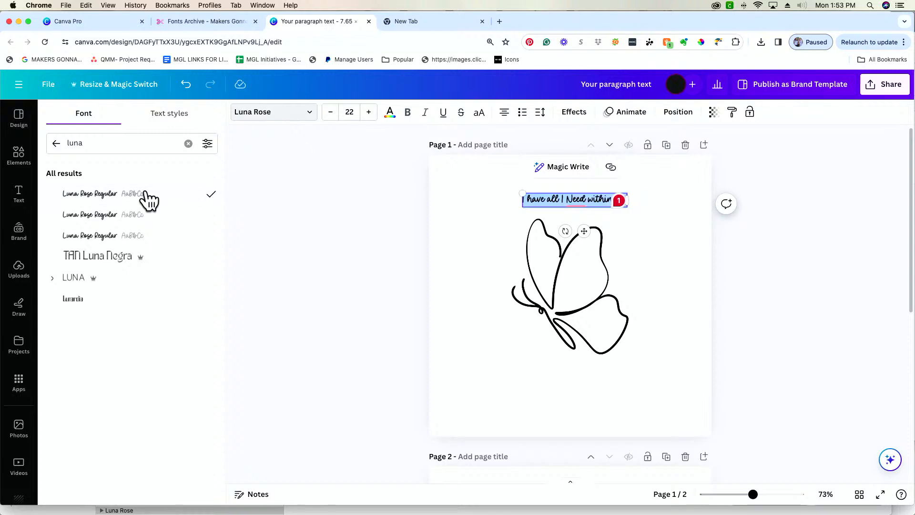
click(469, 286)
- Change the word "Need" in the text line to lowercase "need"
click(576, 199)
click(605, 200)
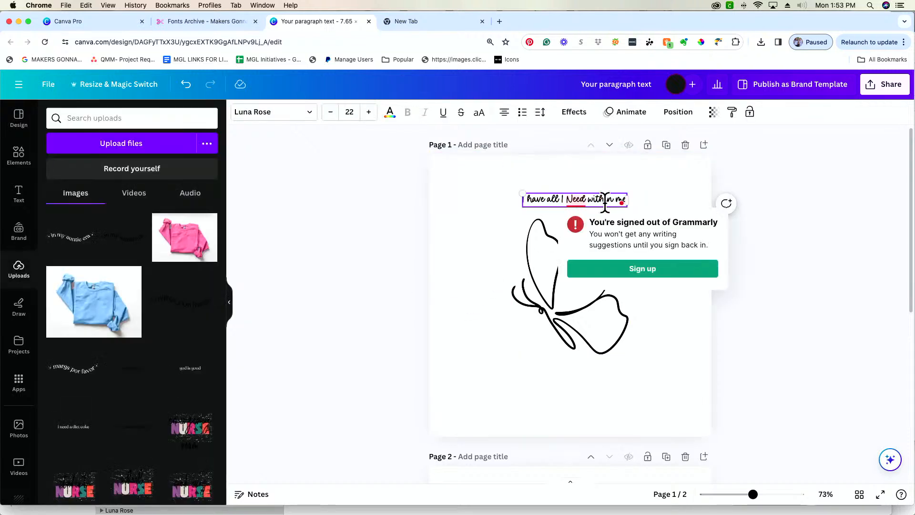
double_click(576, 200)
text(need)
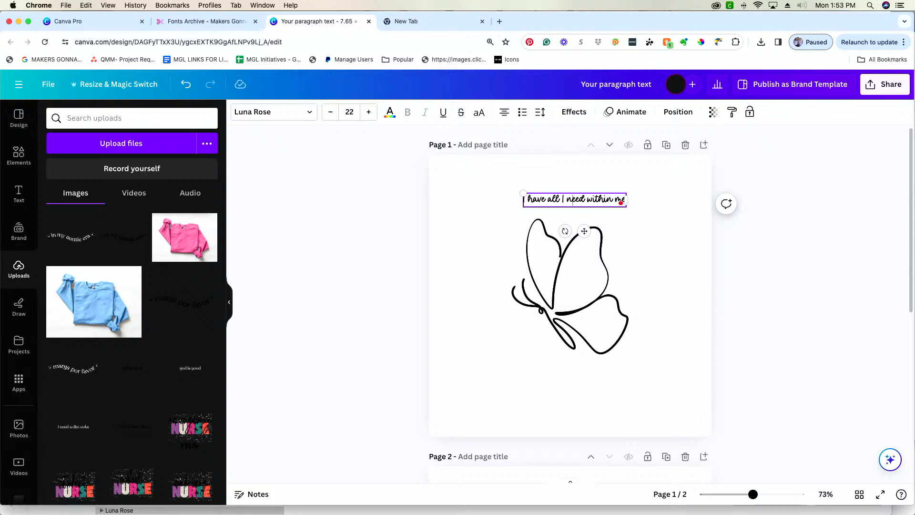
- Enlarge the text line to about font size 50.8 and centre it above the butterfly on page 1
drag(523, 193, 404, 177)
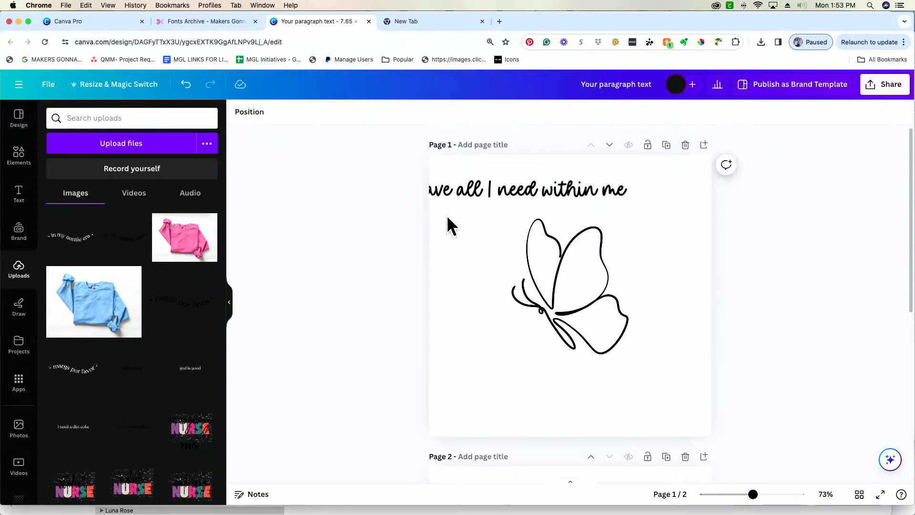
drag(471, 189, 516, 187)
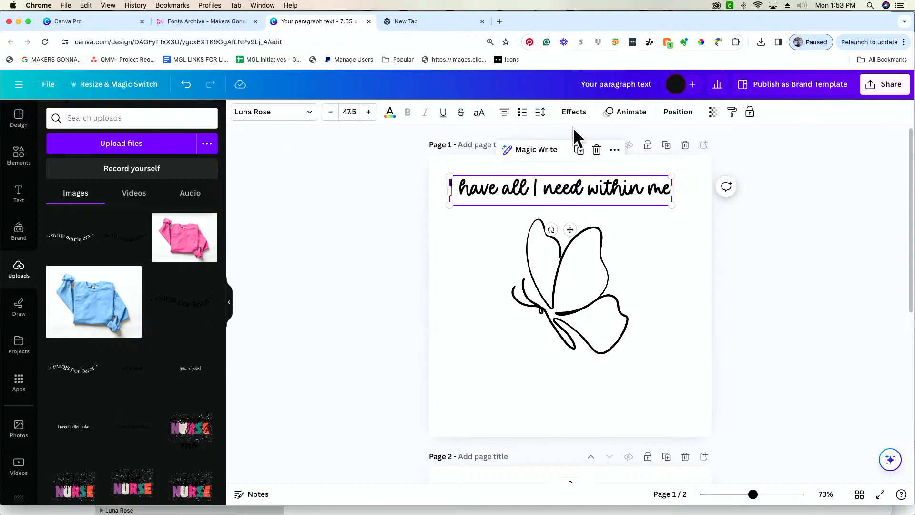
drag(671, 176, 687, 174)
drag(622, 193, 621, 195)
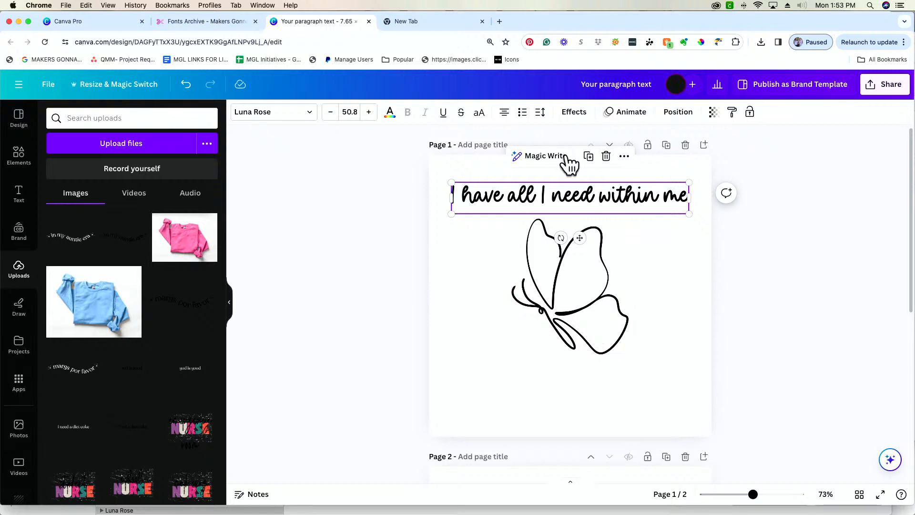
- Duplicate the text line and place the copy centred below the butterfly
click(590, 156)
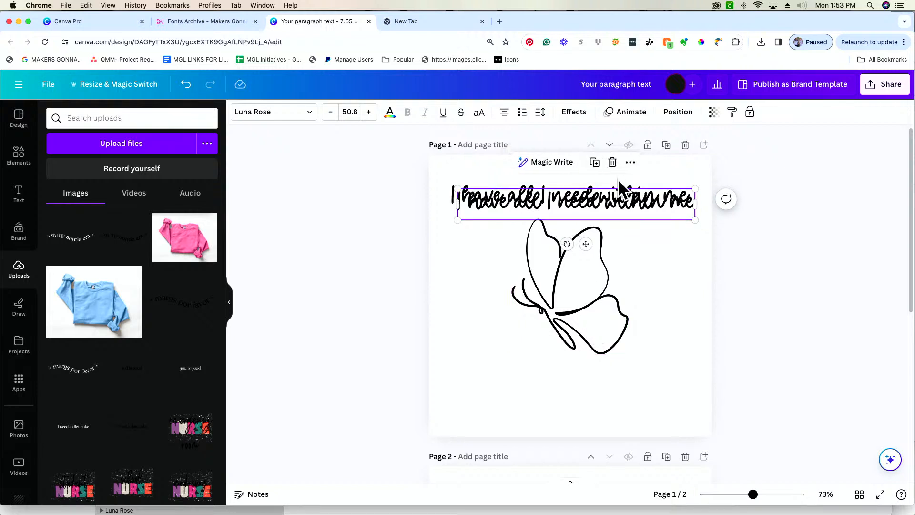
drag(620, 186, 612, 396)
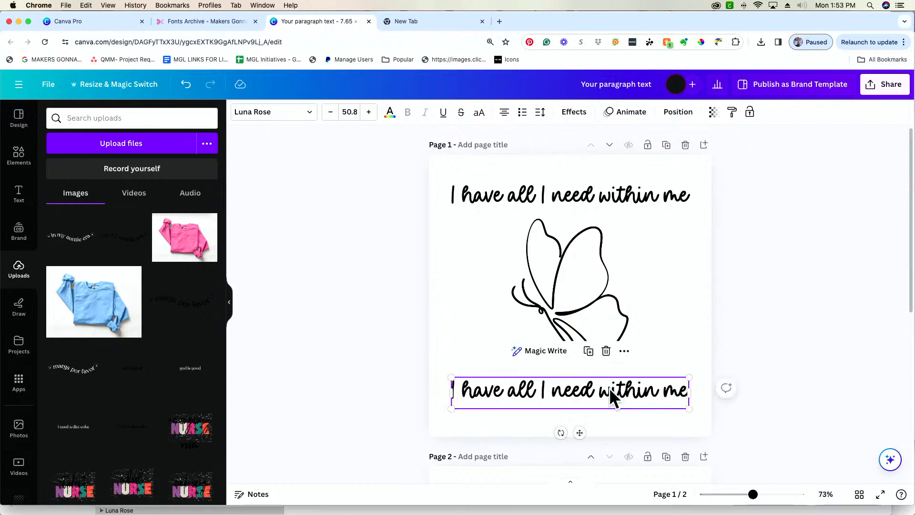
- Replace the duplicated text line below the butterfly with "to be who I'm meant to be"
double_click(609, 387)
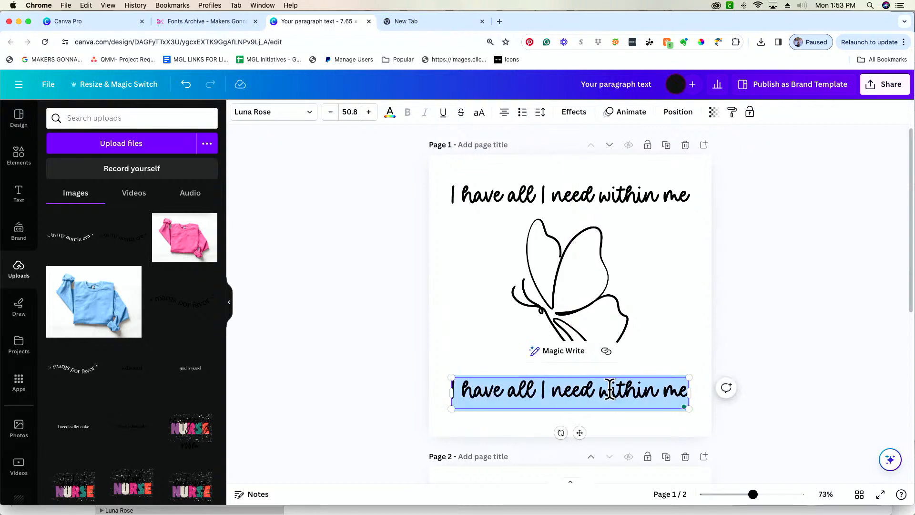
text(t)
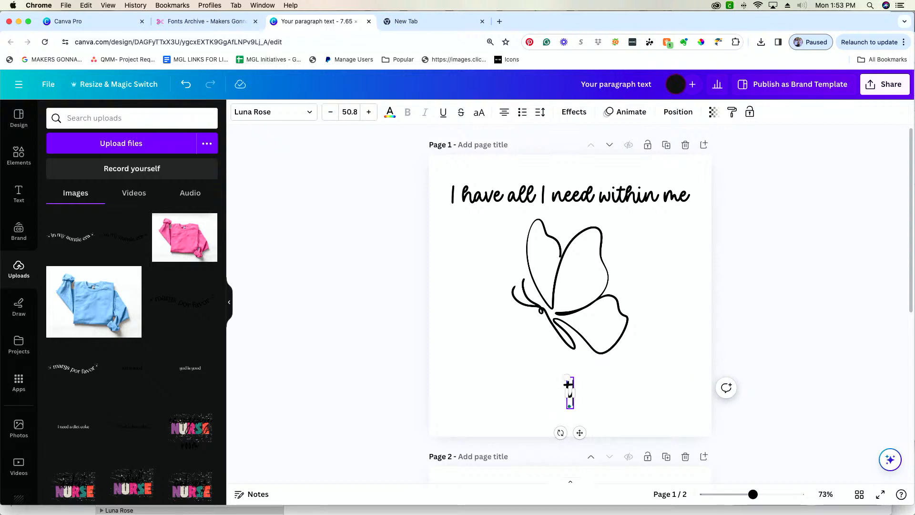
text(o be who I'm meant to be)
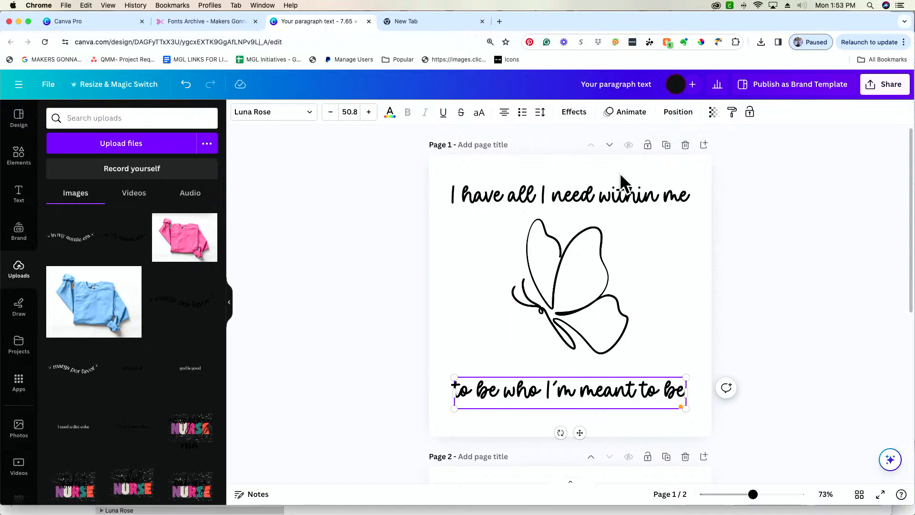
click(585, 269)
click(659, 274)
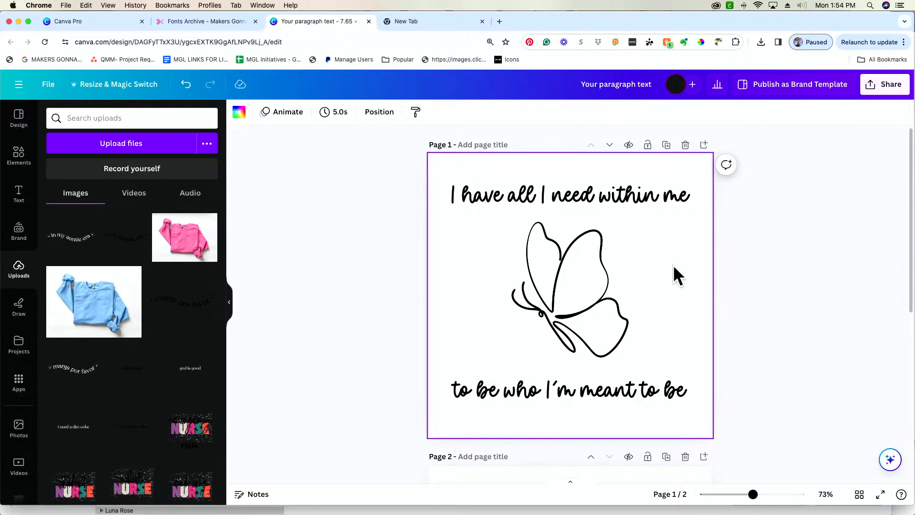
scroll(671, 272, down, 1)
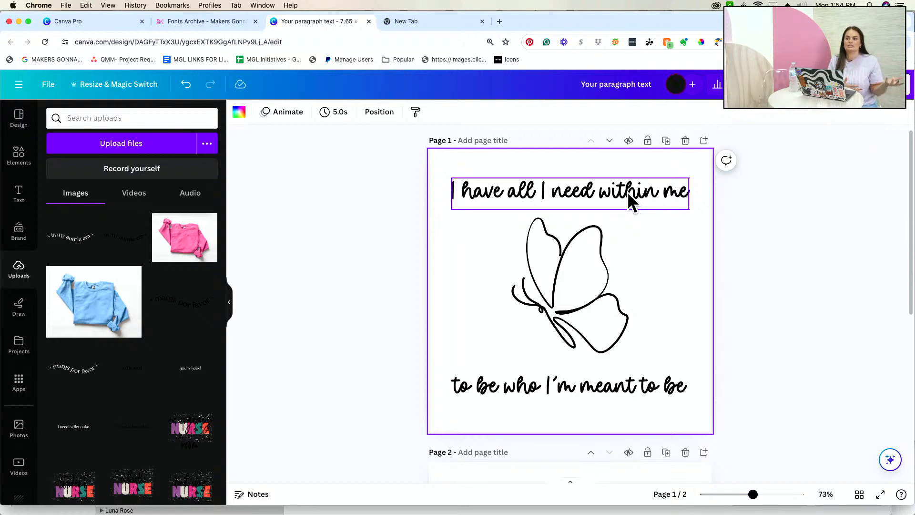
- Try the Shadow, Lift, Hollow, Splice and Outline effects on the line above the butterfly, and return its style to None
click(632, 202)
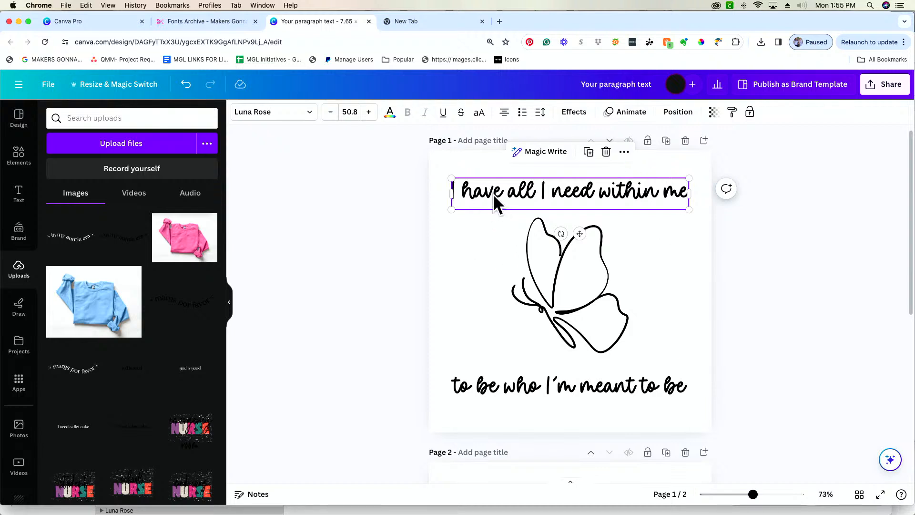
click(585, 116)
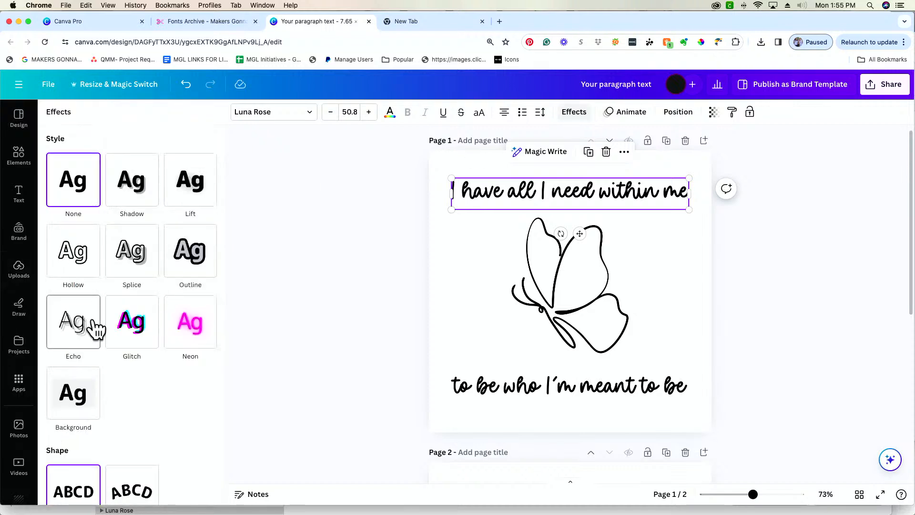
click(131, 200)
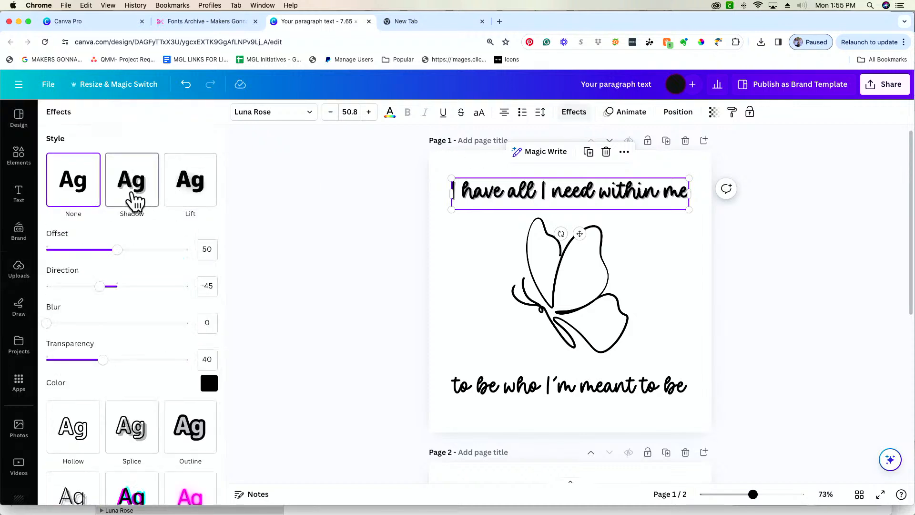
click(189, 191)
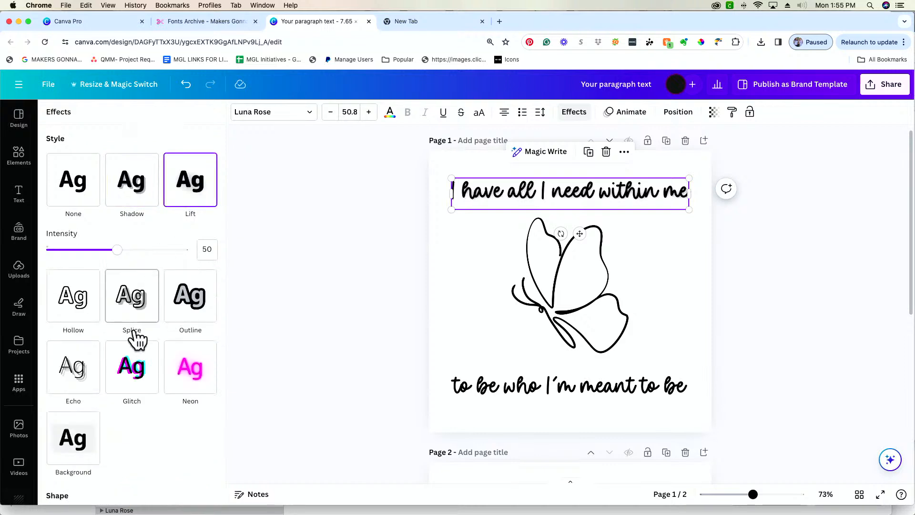
click(78, 303)
click(125, 269)
click(177, 259)
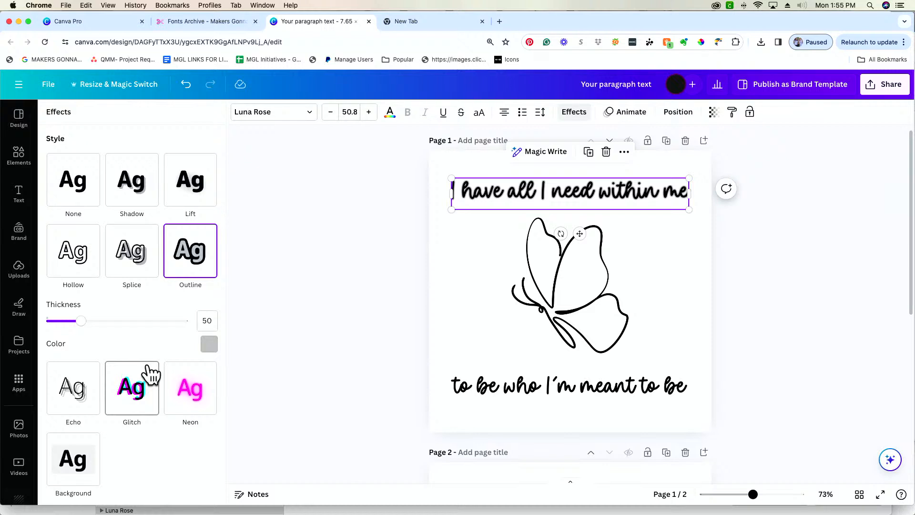
scroll(149, 375, down, 2)
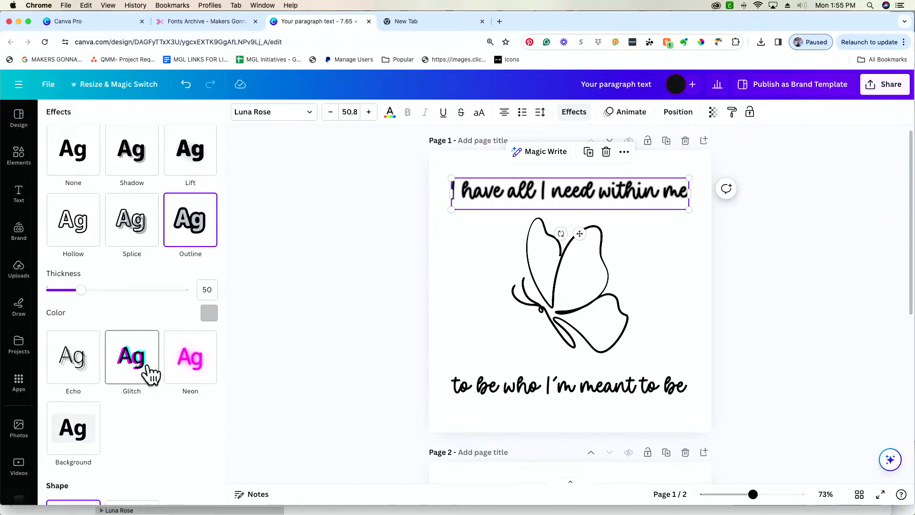
scroll(146, 366, down, 2)
scroll(146, 366, up, 4)
click(64, 180)
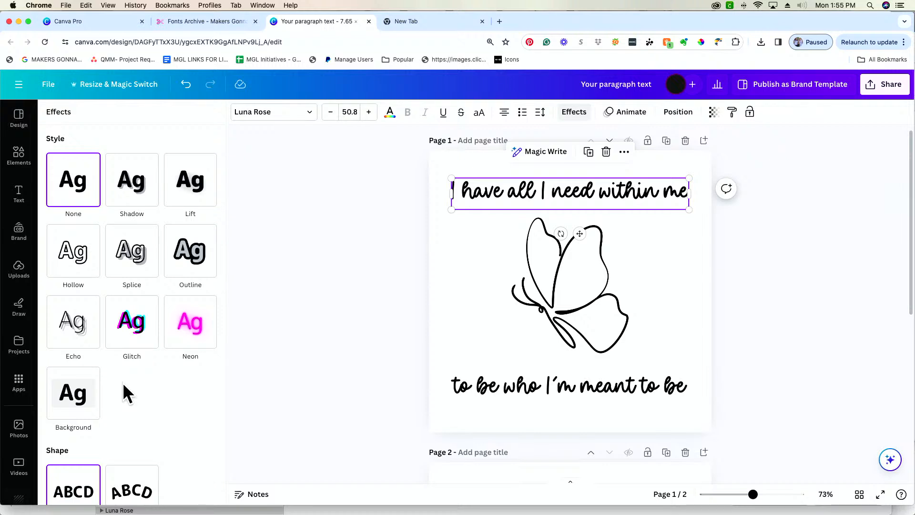
- Apply the Curve shape to the line above the butterfly with a curve of 56, and move it slightly higher
scroll(122, 383, down, 2)
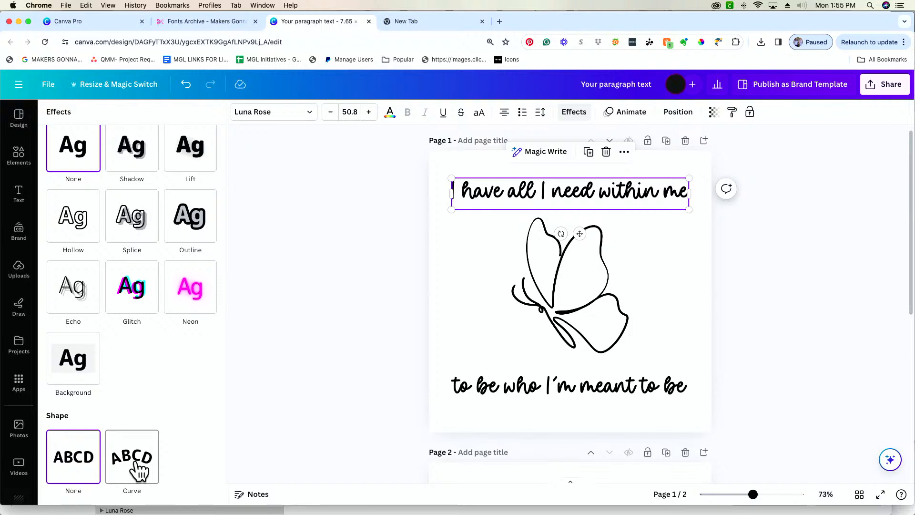
click(139, 472)
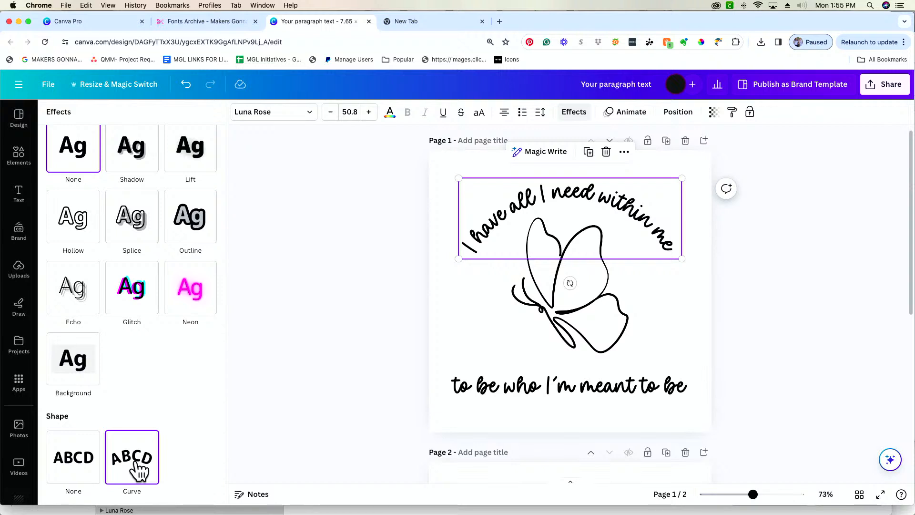
scroll(153, 466, down, 2)
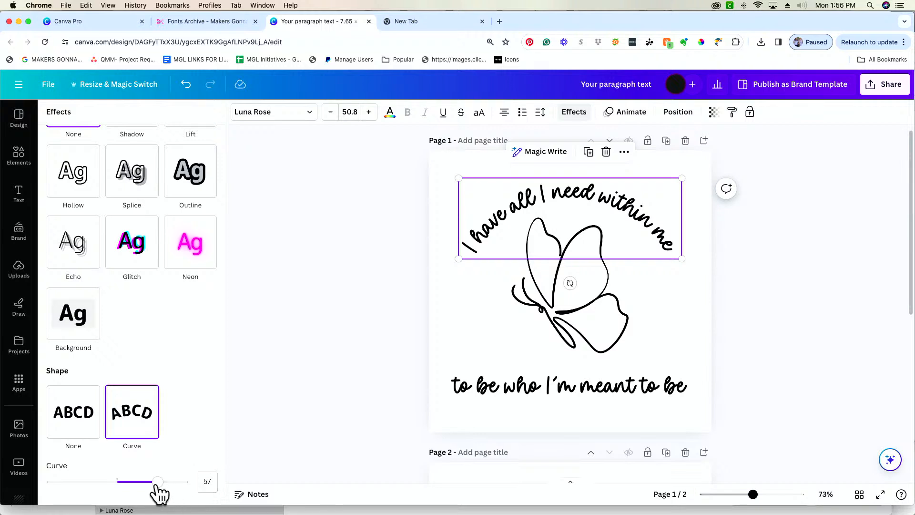
mouse_move(158, 482)
mouse_down()
mouse_move(142, 482)
mouse_move(206, 487)
mouse_move(157, 483)
mouse_up()
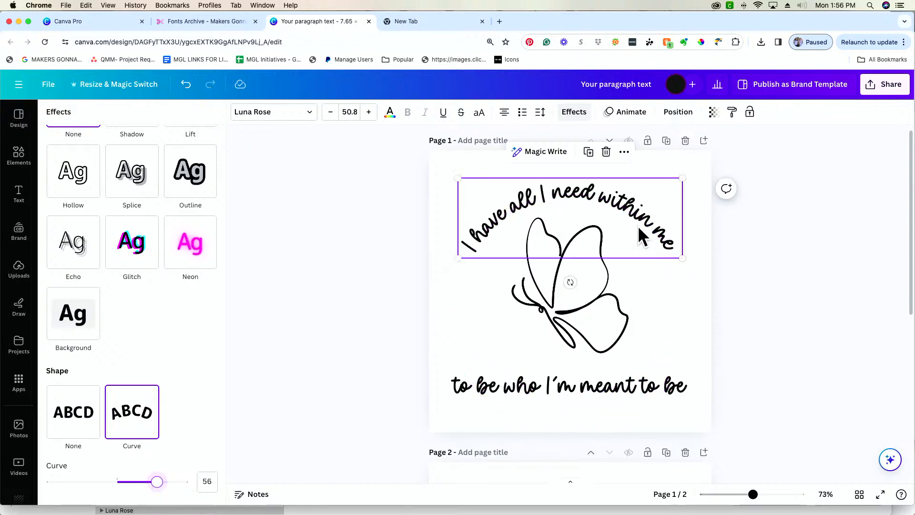
drag(645, 235, 638, 215)
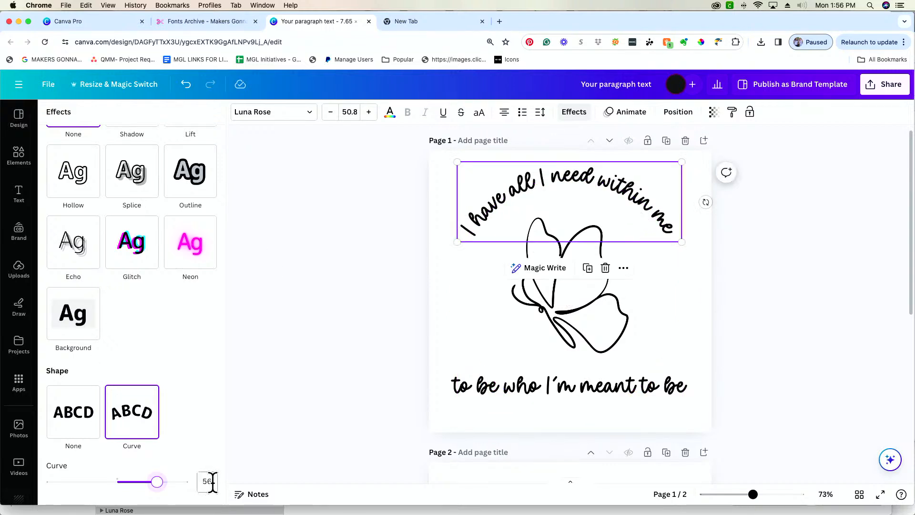
- Apply the Curve shape to the line below the butterfly with a curve of -56, and move it up fully onto page 1
click(490, 388)
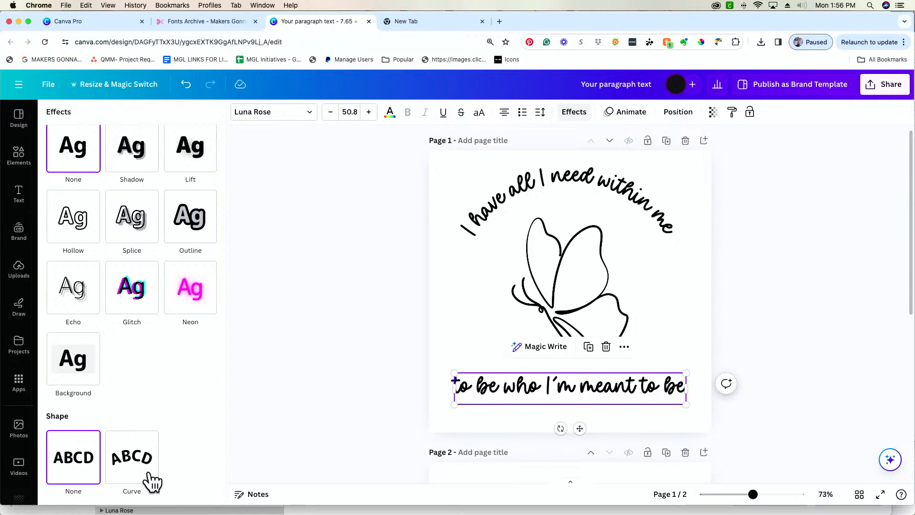
click(134, 480)
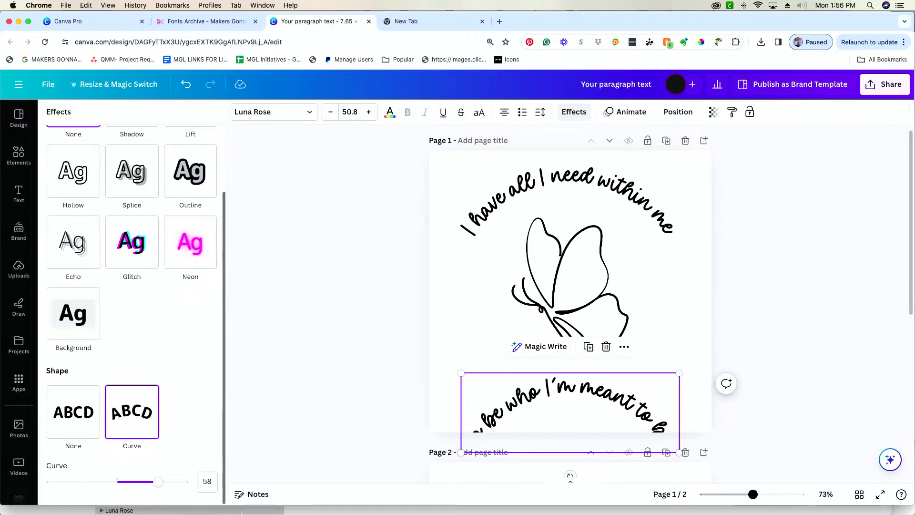
click(213, 481)
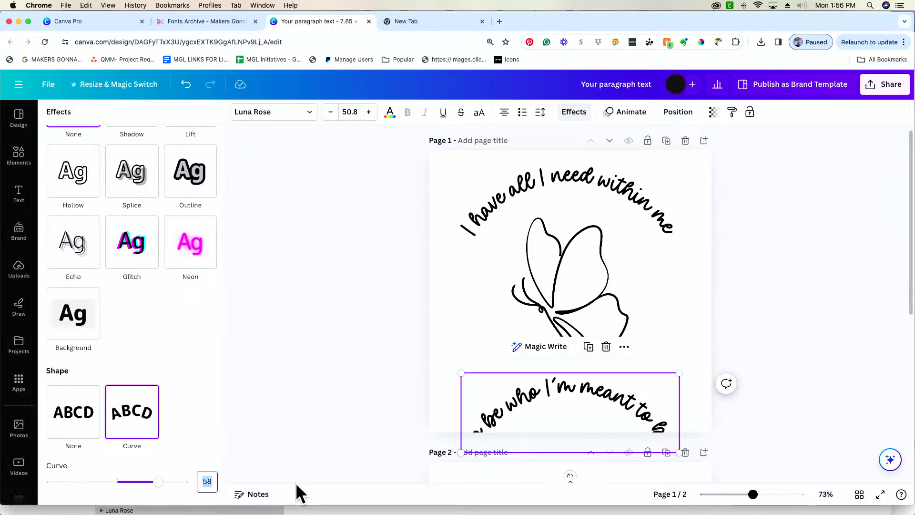
text(-56)
key(Return)
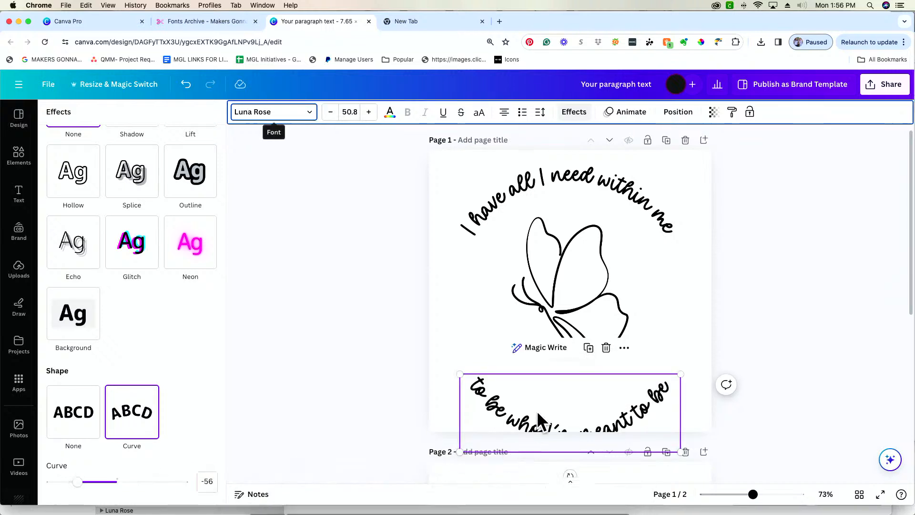
drag(527, 429, 529, 400)
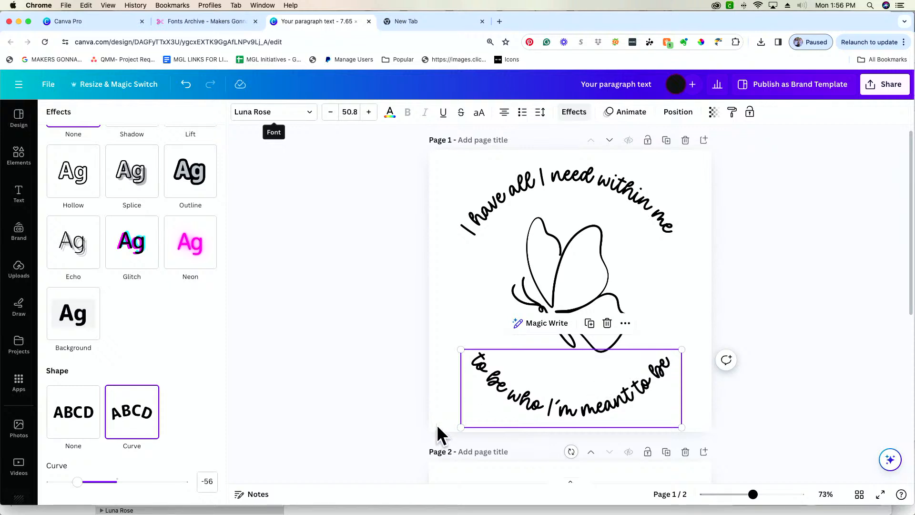
- Set the lower line's curve to -65 and move both curved lines slightly closer to the butterfly
click(77, 481)
drag(77, 481, 71, 481)
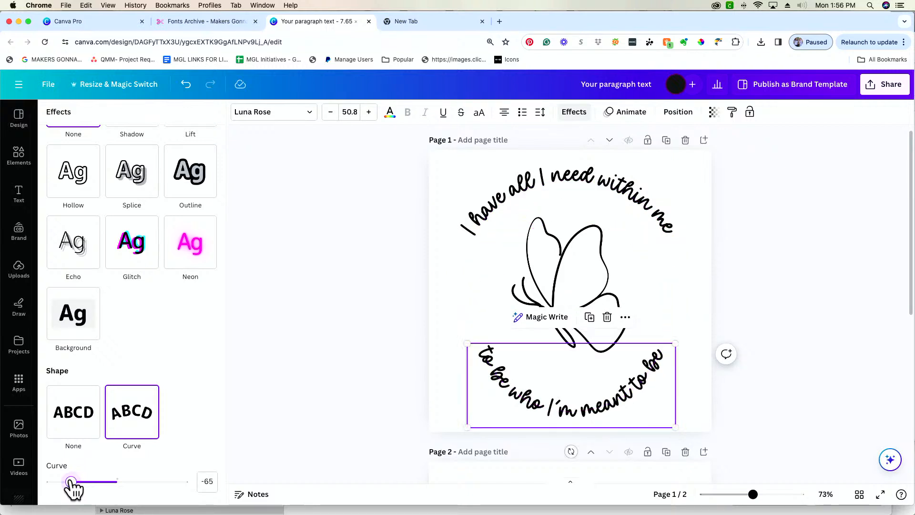
drag(593, 413, 593, 403)
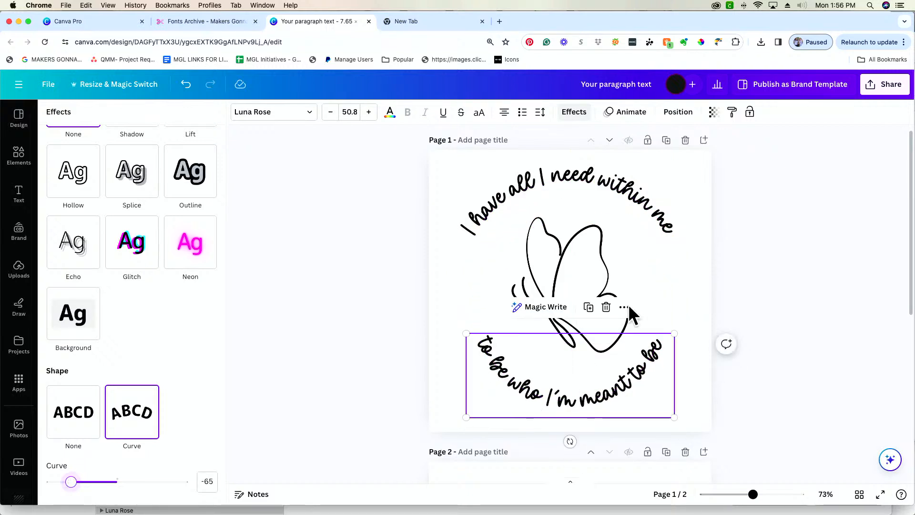
click(634, 205)
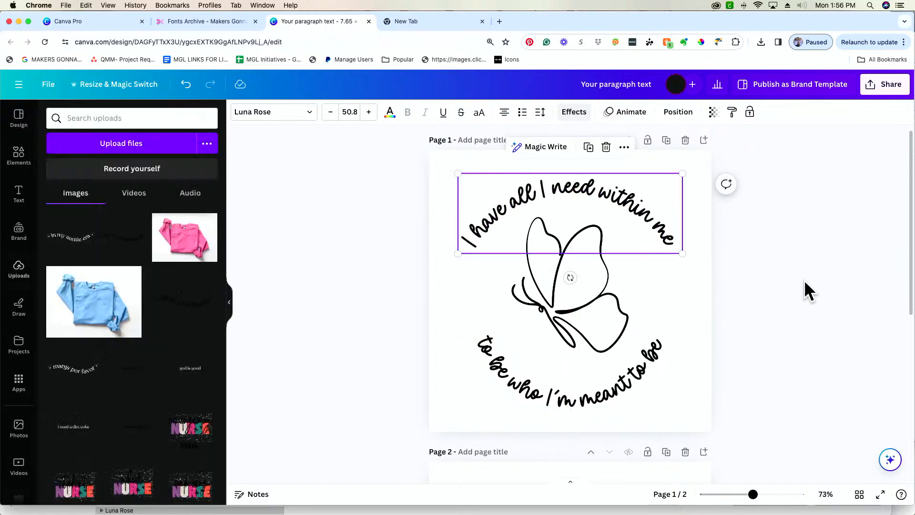
click(800, 278)
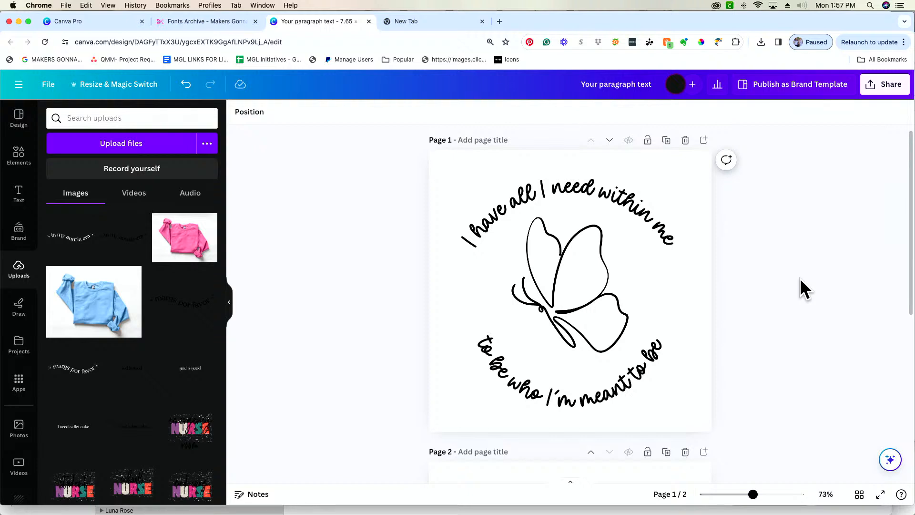
- Set the lower line's curve to -56 and move the line up slightly beneath the butterfly
click(524, 367)
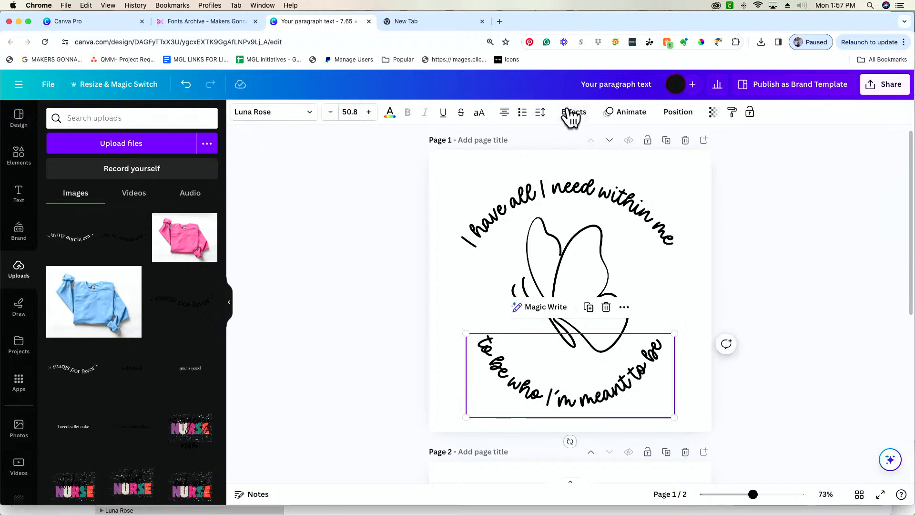
click(571, 113)
scroll(162, 473, down, 3)
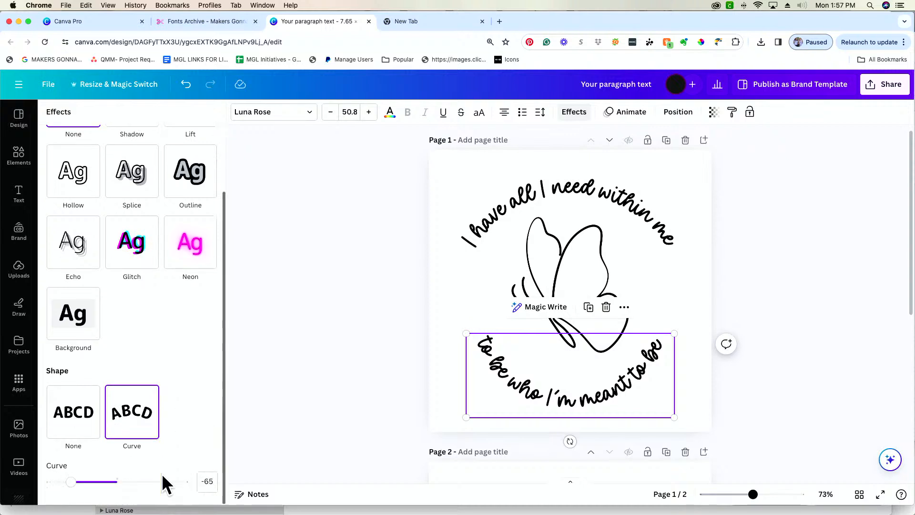
click(214, 479)
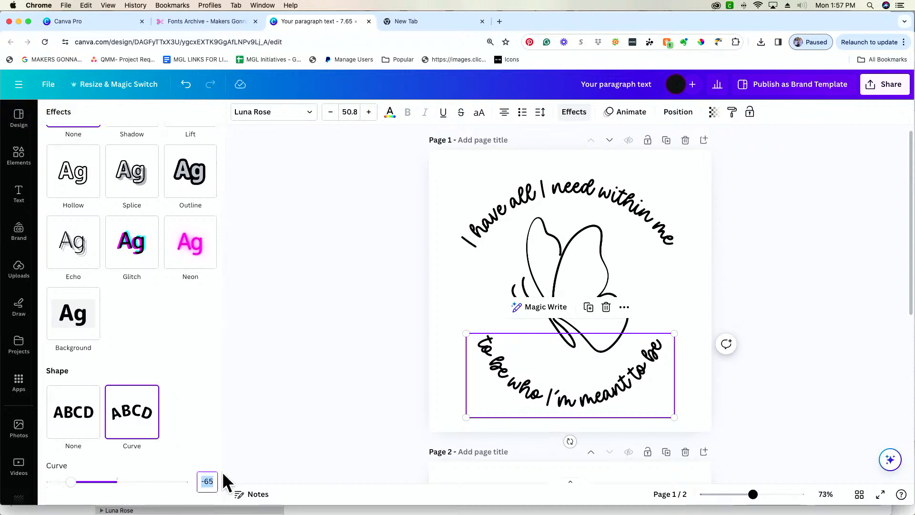
text(-56)
key(Return)
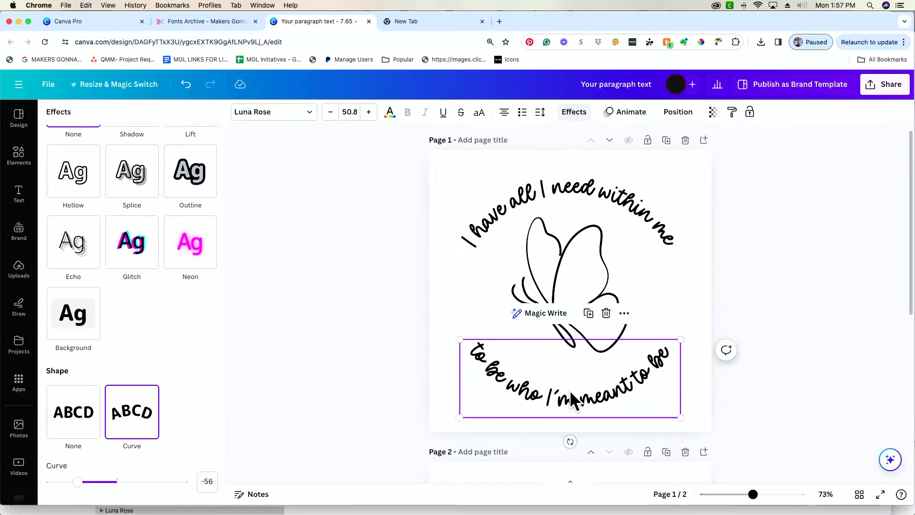
drag(572, 400, 572, 393)
click(435, 364)
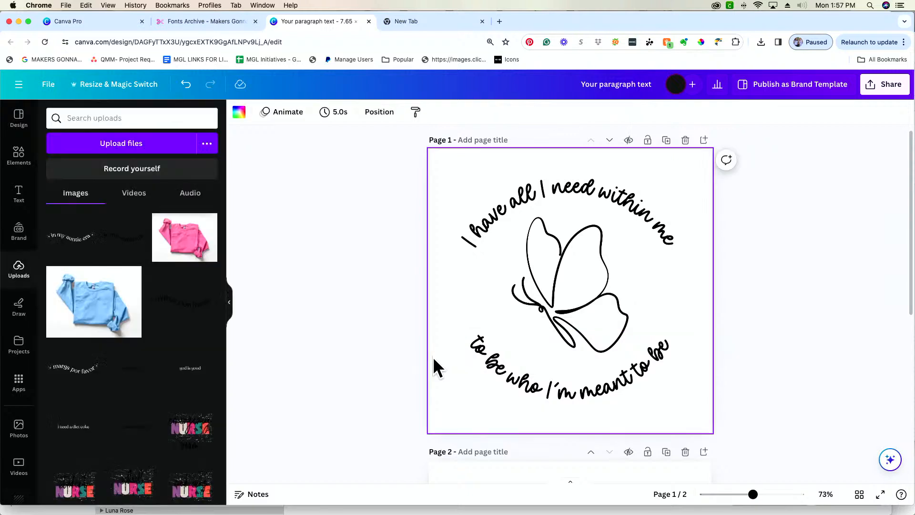
- Copy both curved text lines from page 1 and paste them around the watercolour butterfly on page 2
click(656, 224)
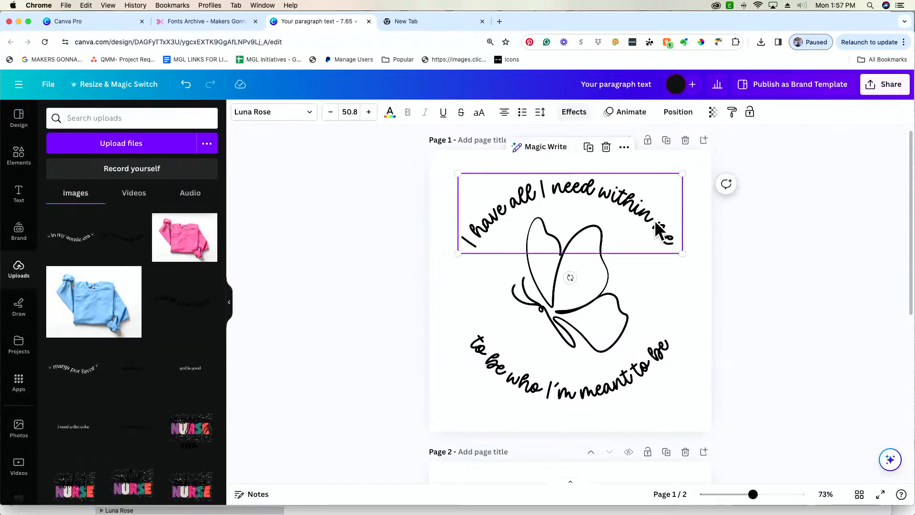
shift+click(650, 370)
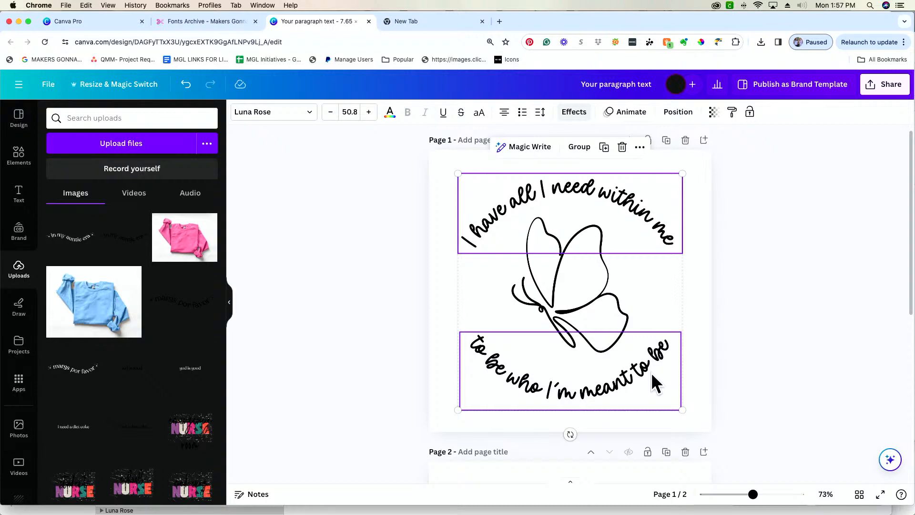
scroll(651, 373, down, 6)
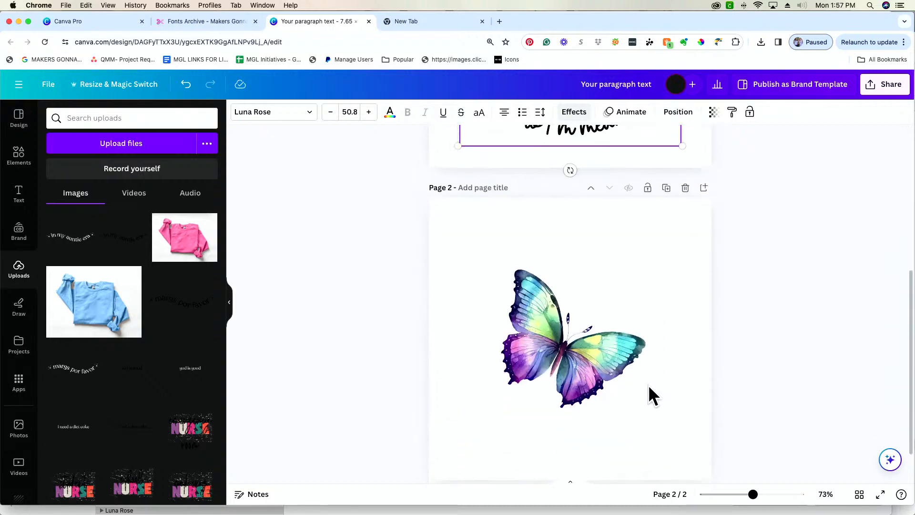
click(648, 385)
key(cmd+v)
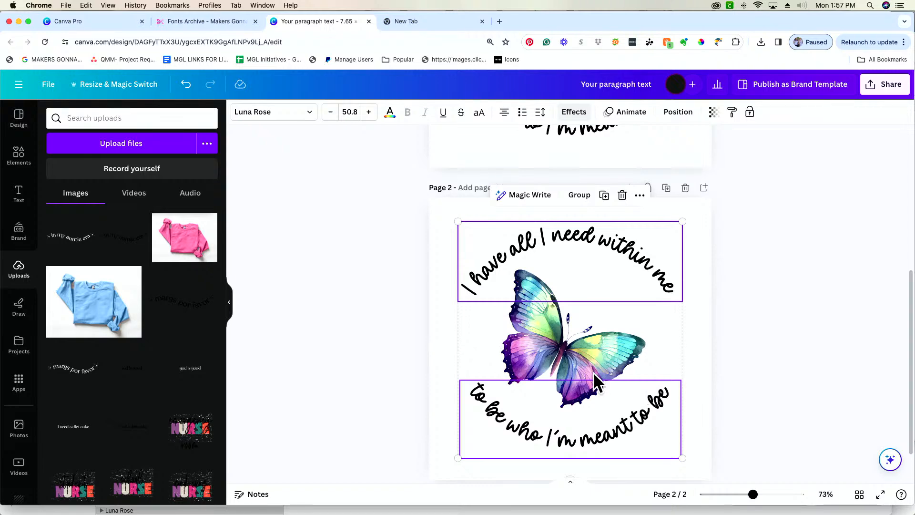
- Set up the design's download as PNG with a transparent background
click(722, 397)
scroll(724, 384, up, 6)
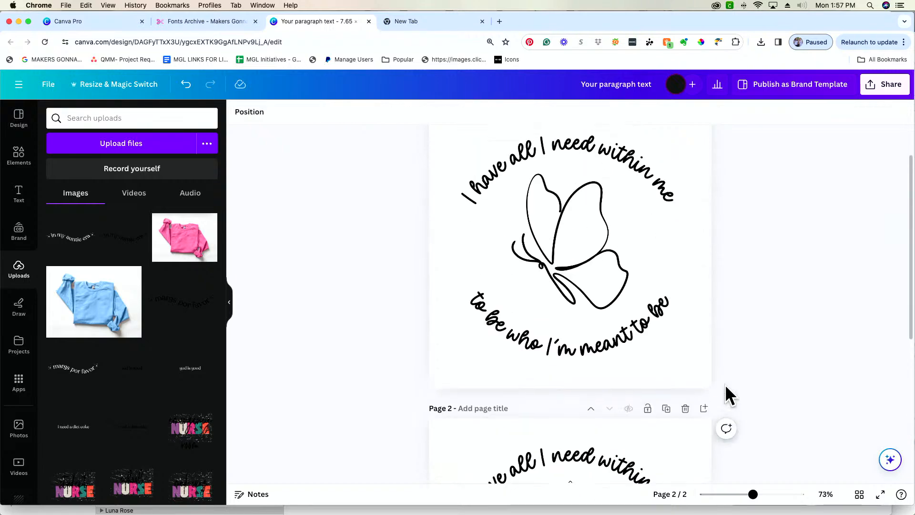
scroll(725, 384, down, 5)
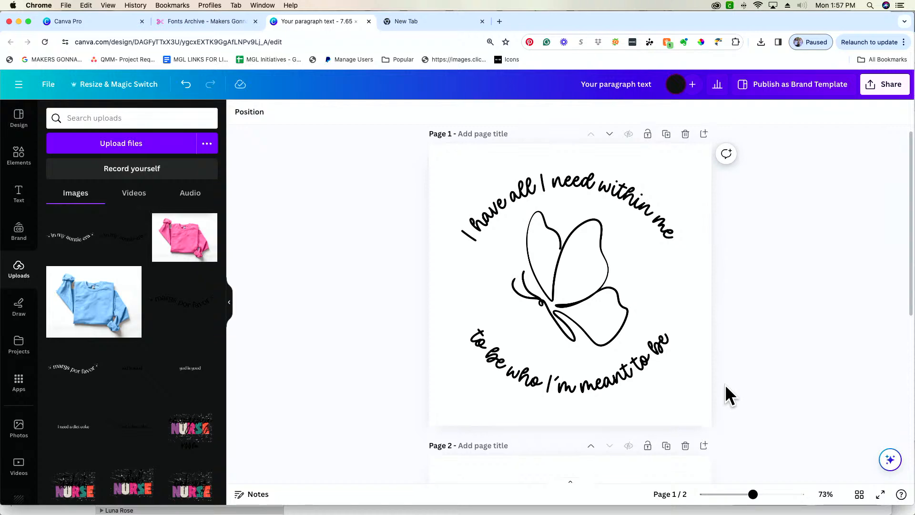
scroll(724, 384, up, 5)
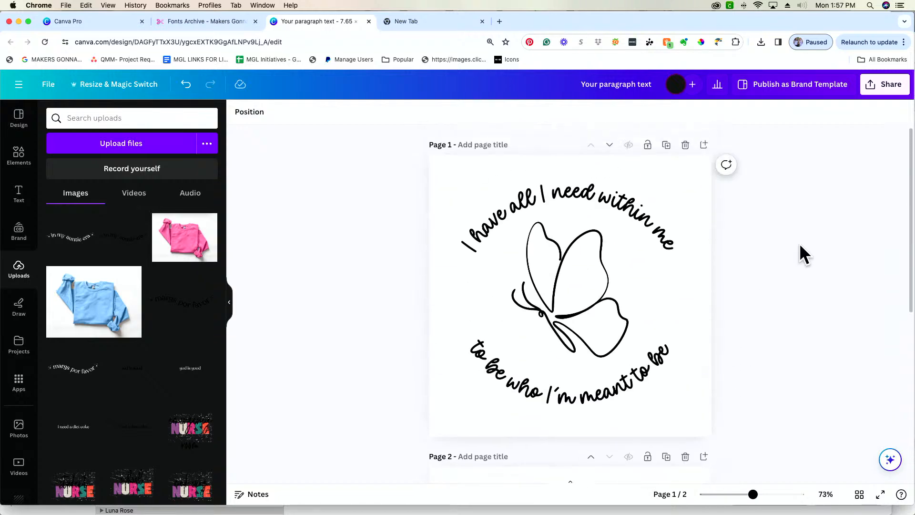
click(883, 86)
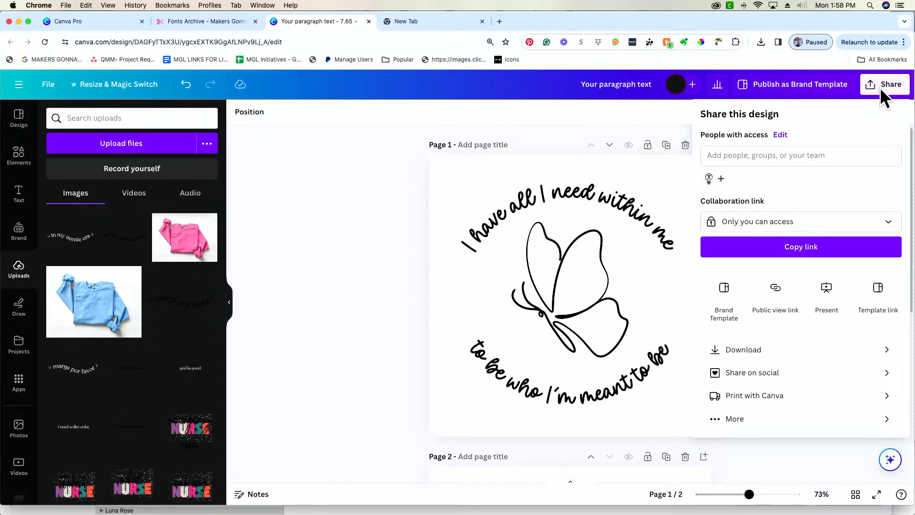
click(819, 354)
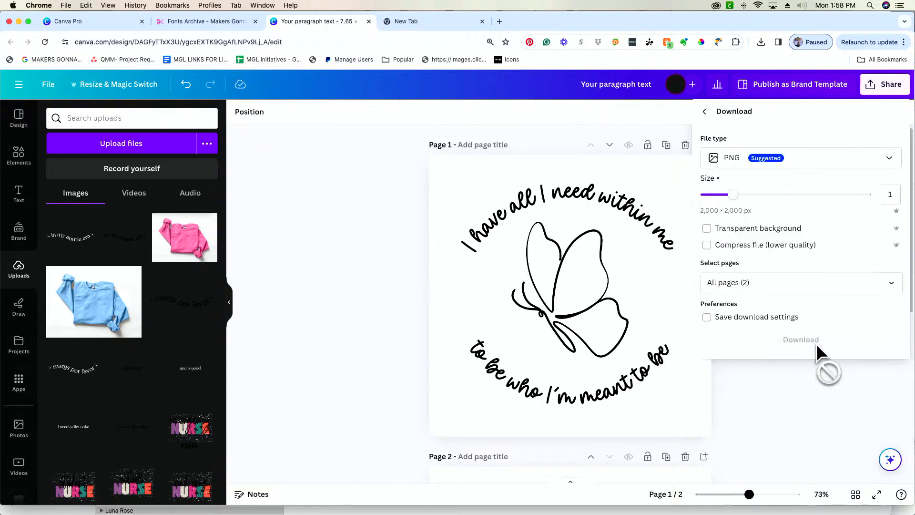
click(802, 166)
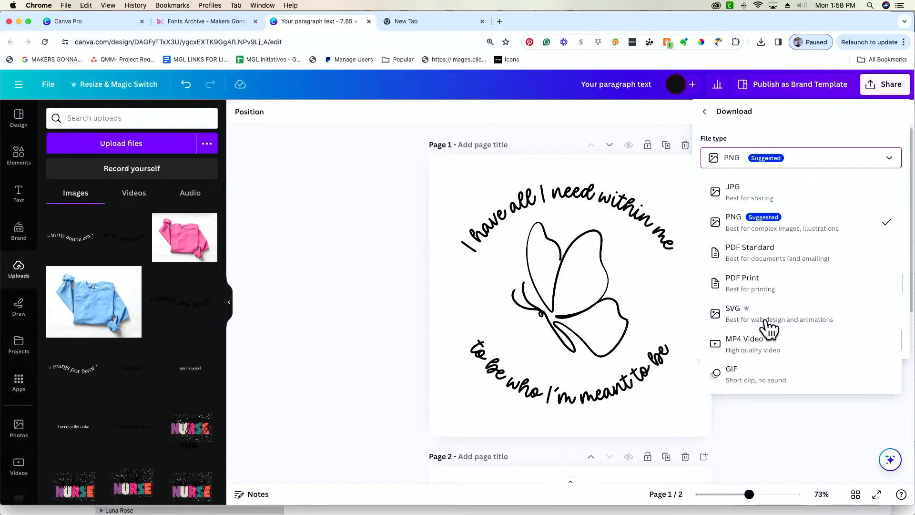
click(779, 234)
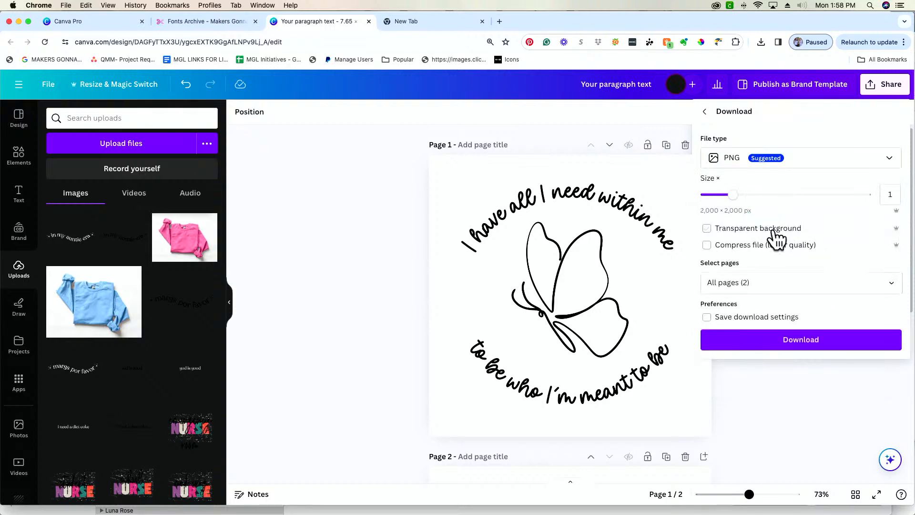
click(774, 228)
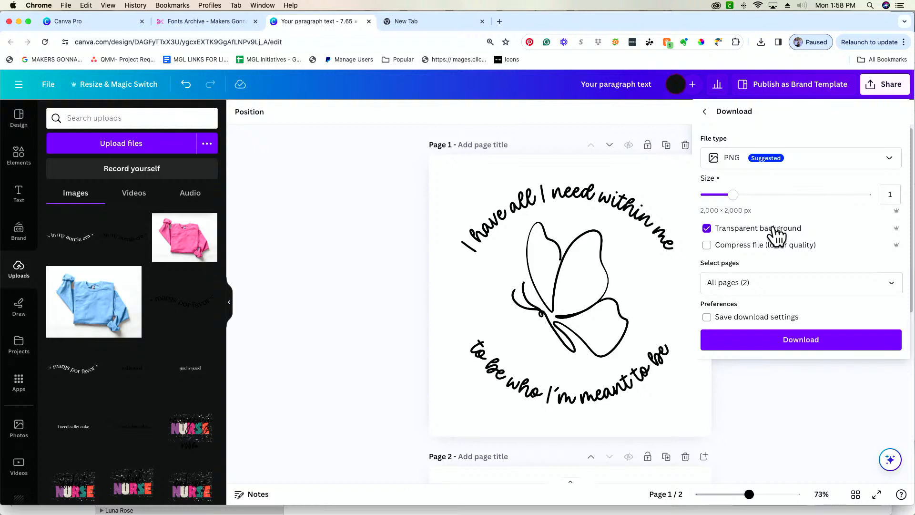
- Include all pages (1–2) in the export and download the design
click(785, 282)
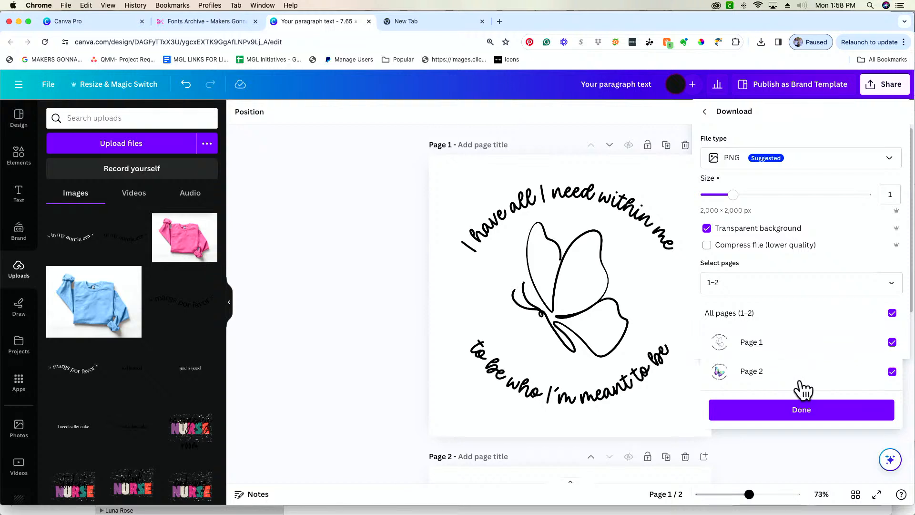
click(891, 313)
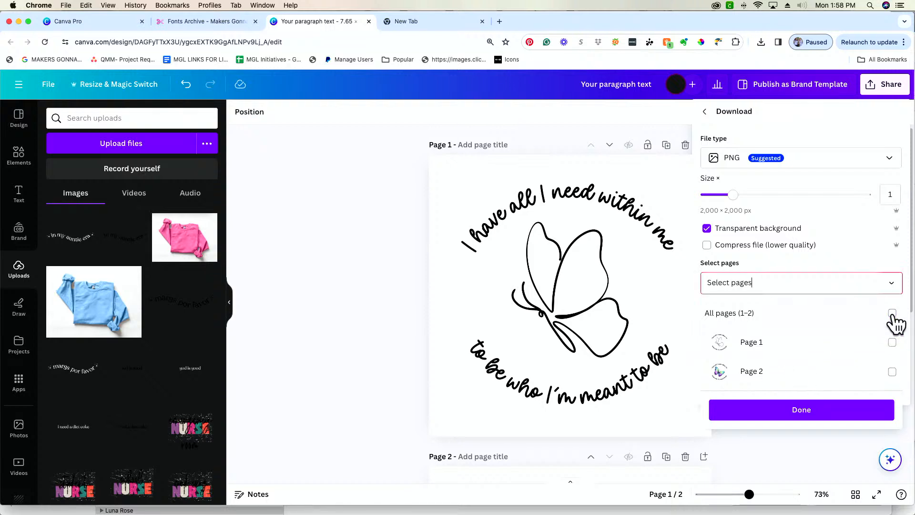
click(892, 342)
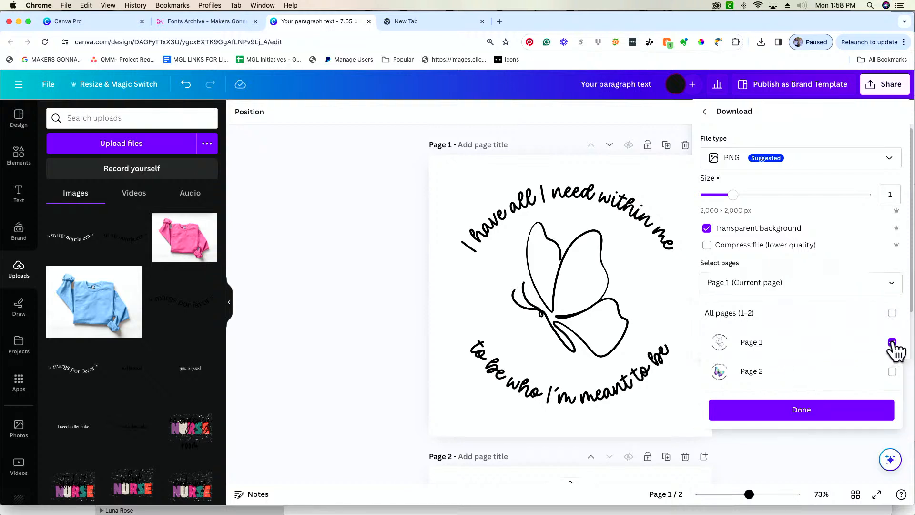
click(892, 313)
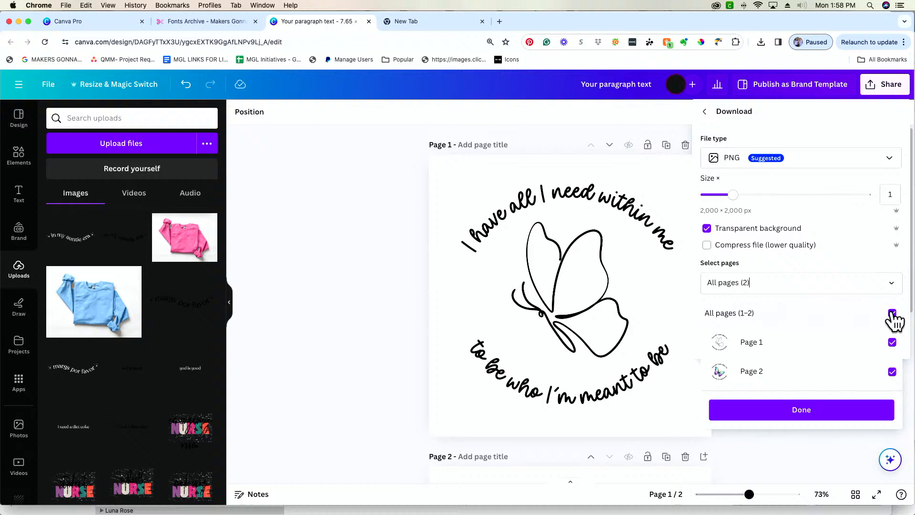
click(778, 414)
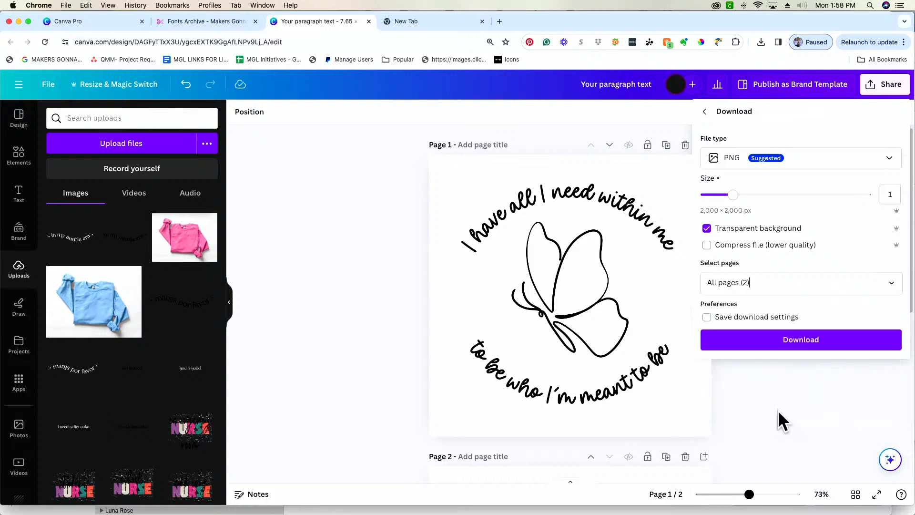
click(783, 340)
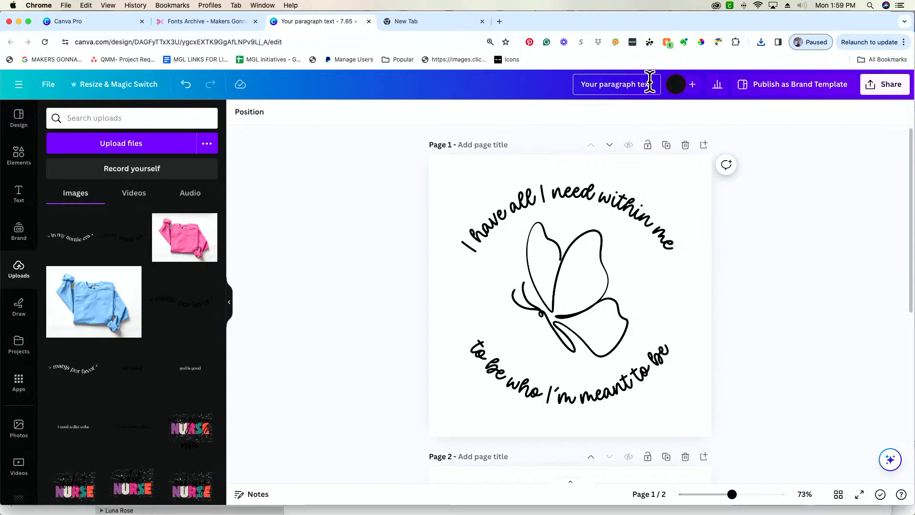
- Rename the design "butterfly art"
drag(648, 84, 581, 82)
text(butterfly art)
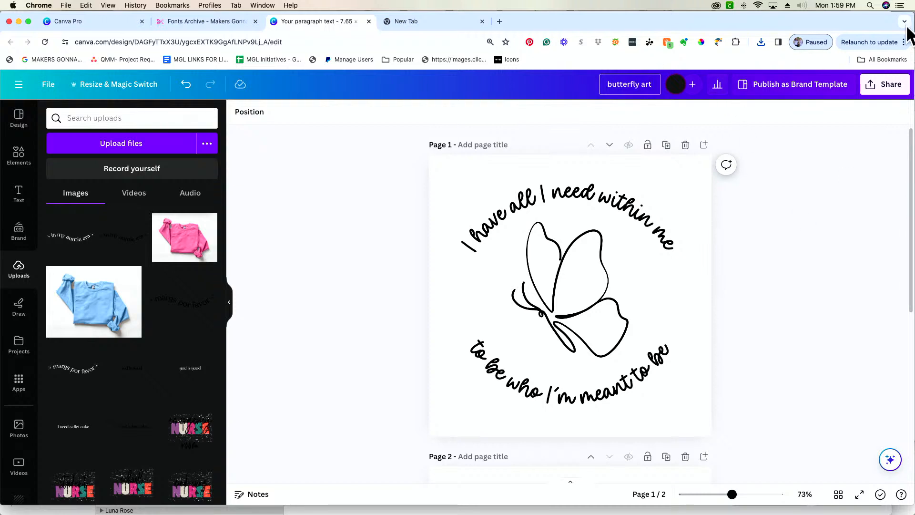
click(819, 323)
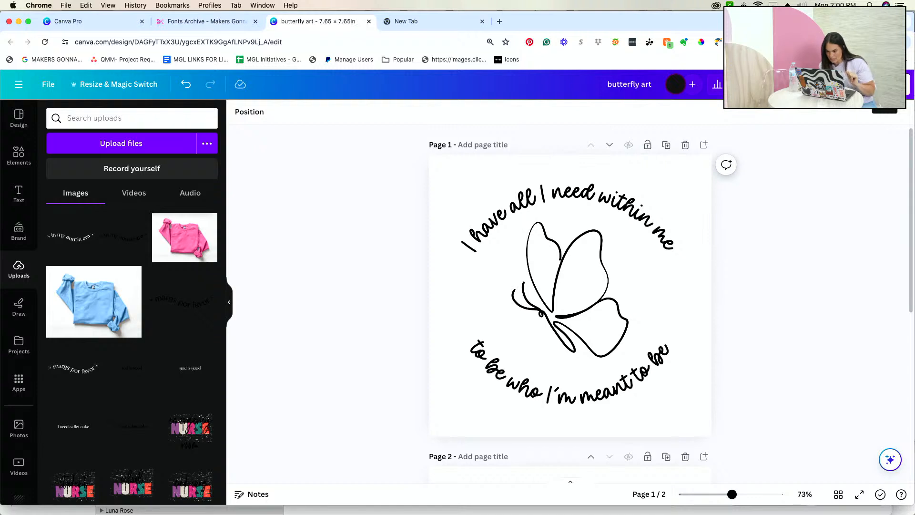
click(889, 84)
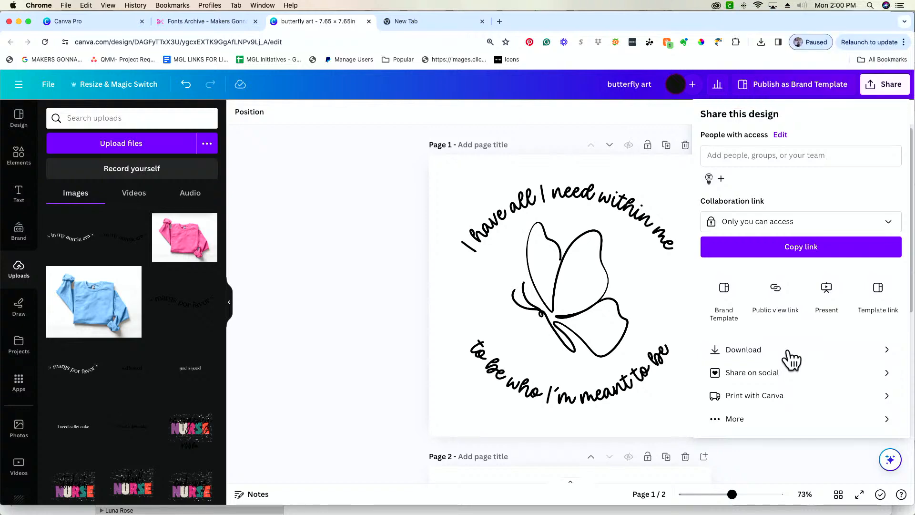
scroll(791, 360, up, 5)
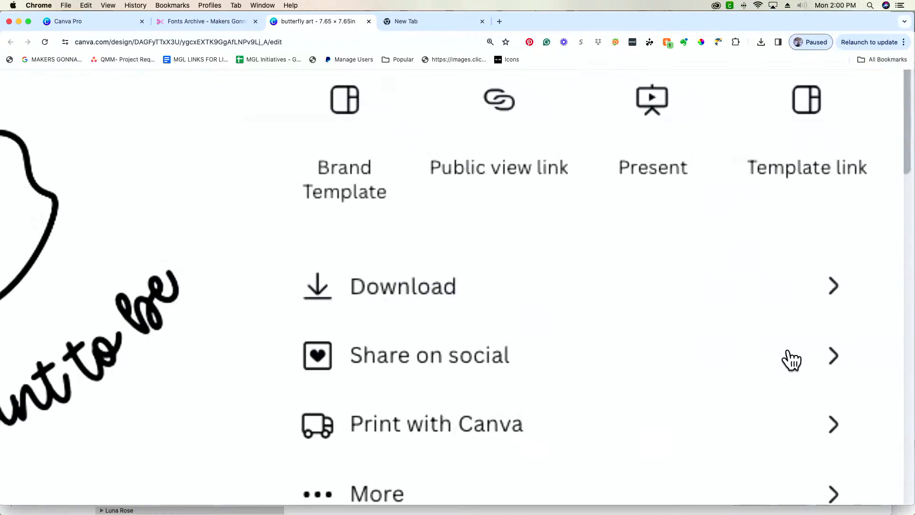
scroll(789, 349, up, 10)
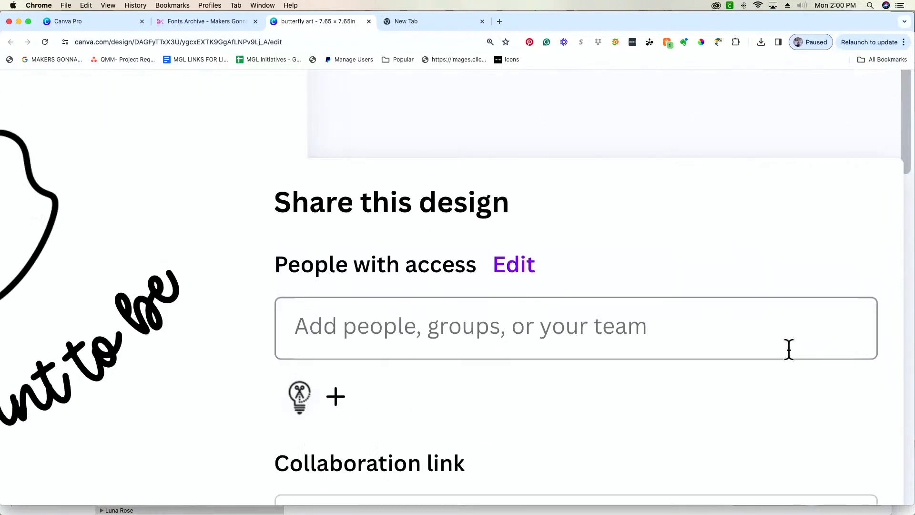
click(408, 100)
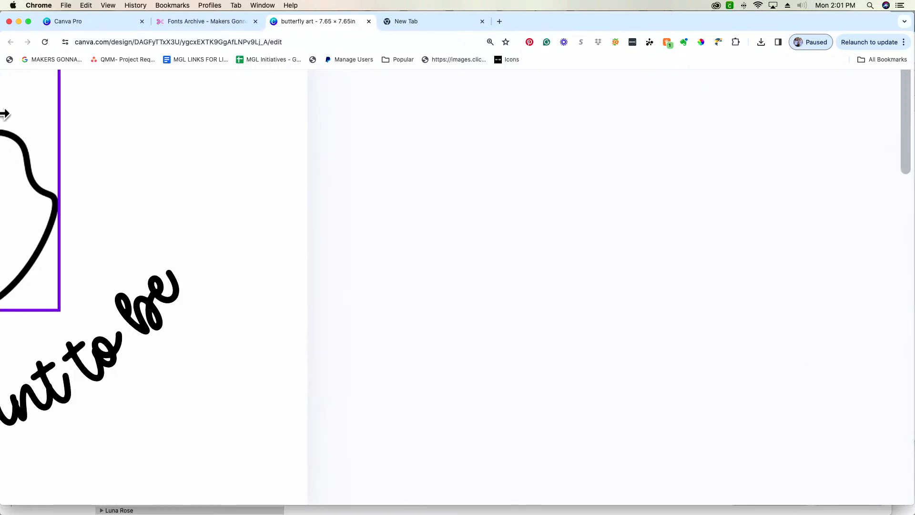
click(43, 41)
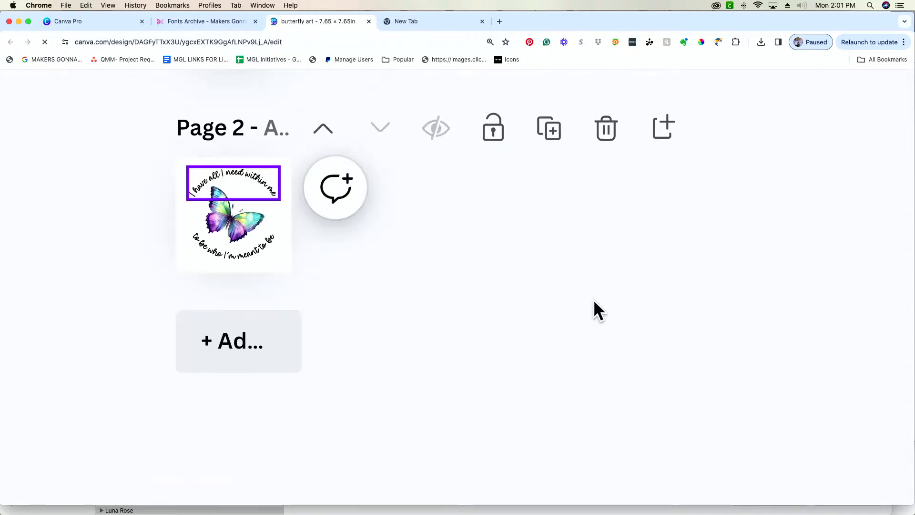
- Go to the Canva home page and reopen the butterfly art design from the recent designs
click(306, 42)
text(canva)
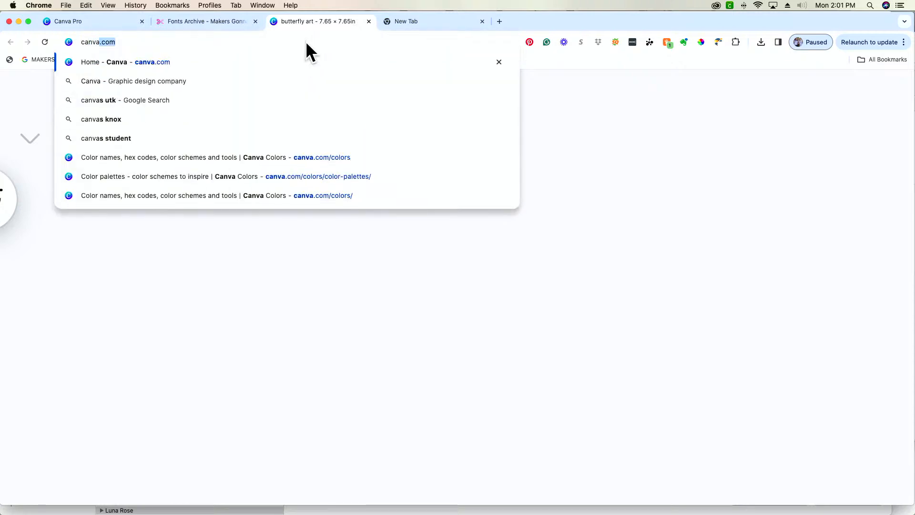
key(Return)
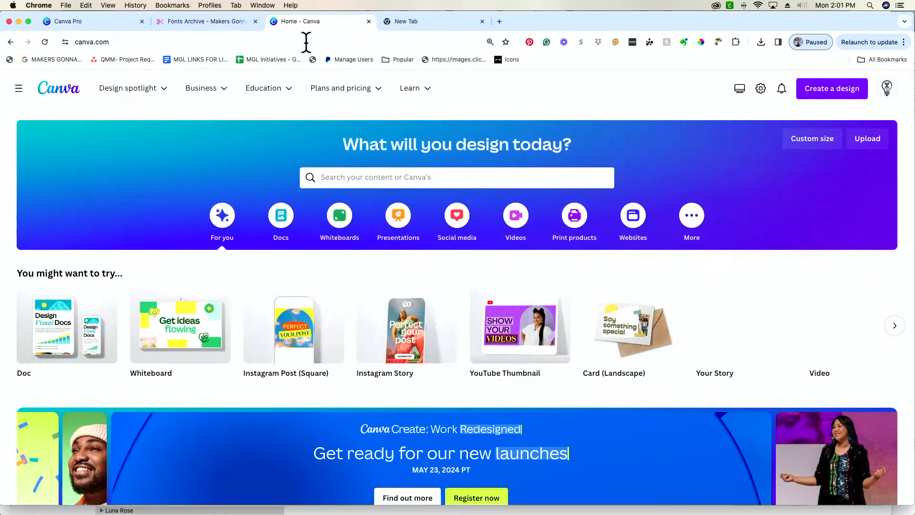
scroll(407, 498, down, 7)
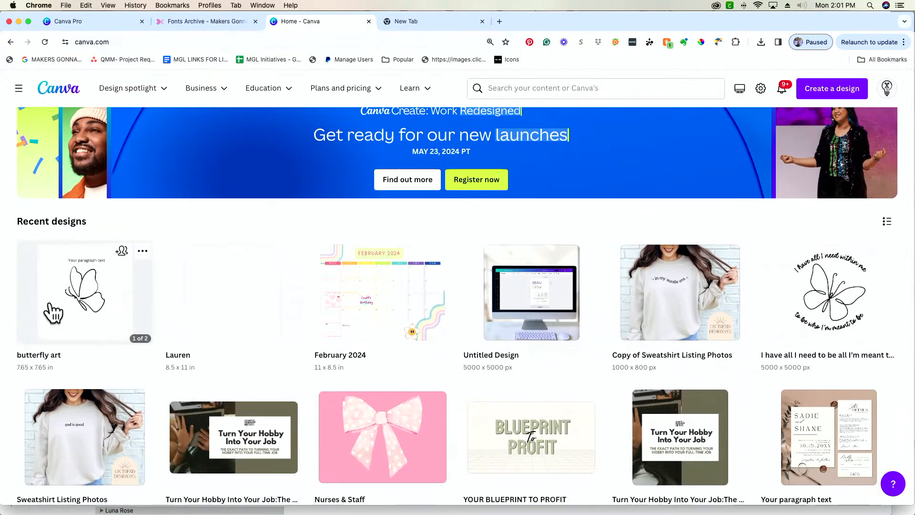
click(53, 310)
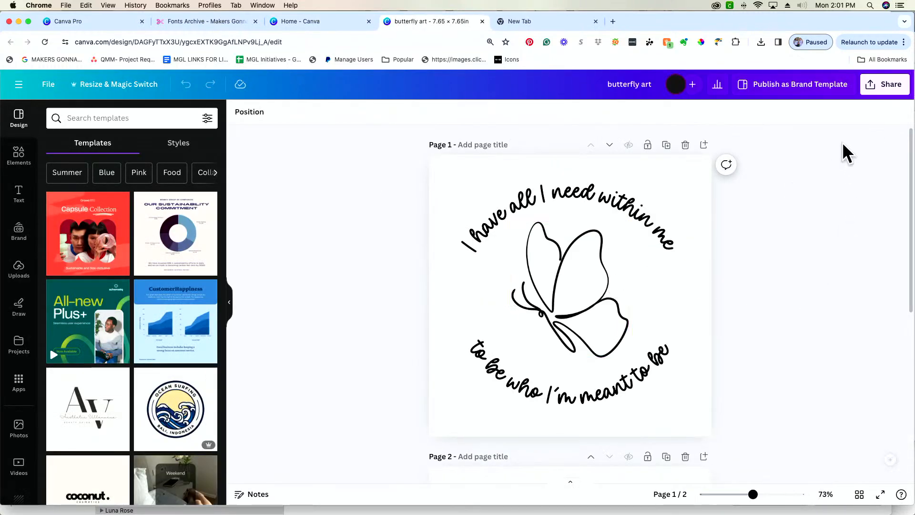
- Download all pages of the butterfly art design as PNG
click(896, 88)
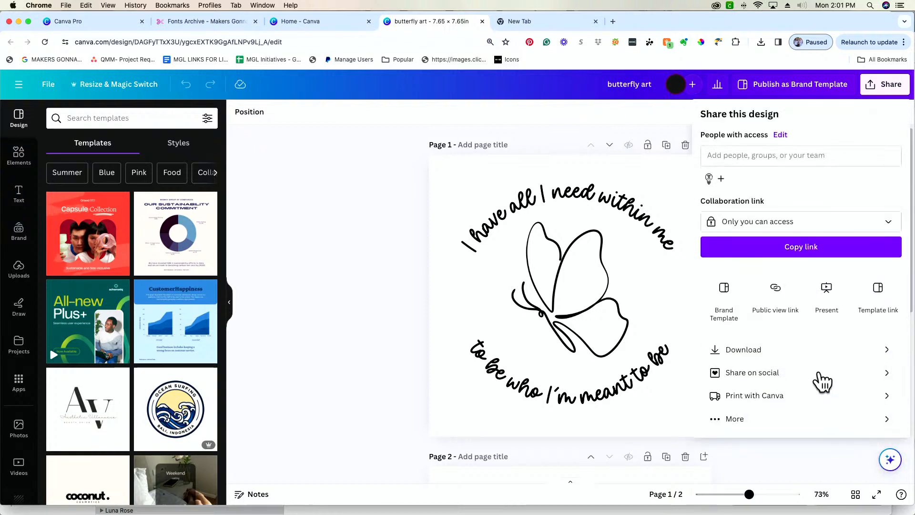
click(823, 353)
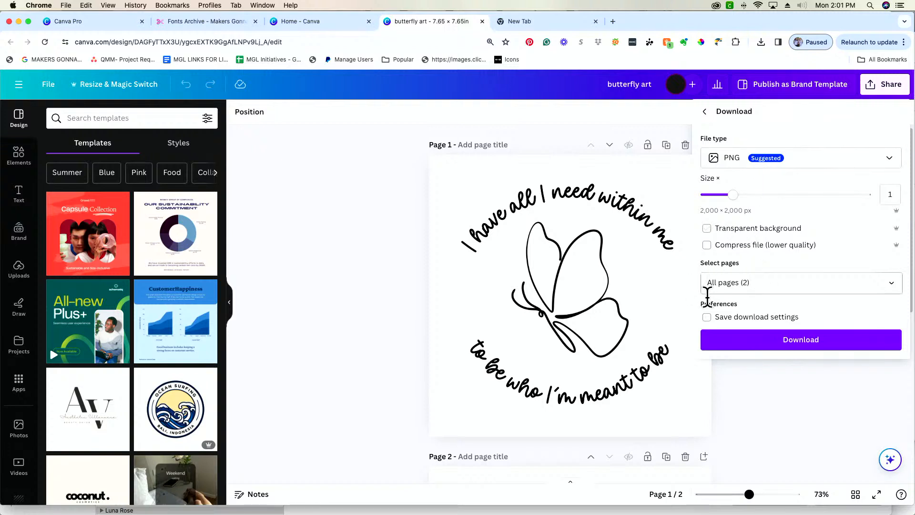
click(767, 344)
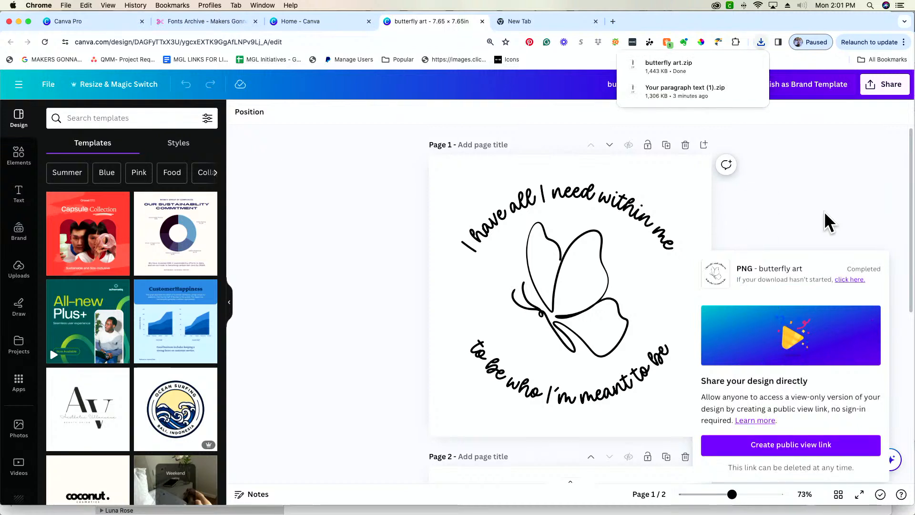
- Extract the downloaded butterfly art.zip and open the extracted butterfly art 2 folder
mouse_move(676, 73)
click(679, 62)
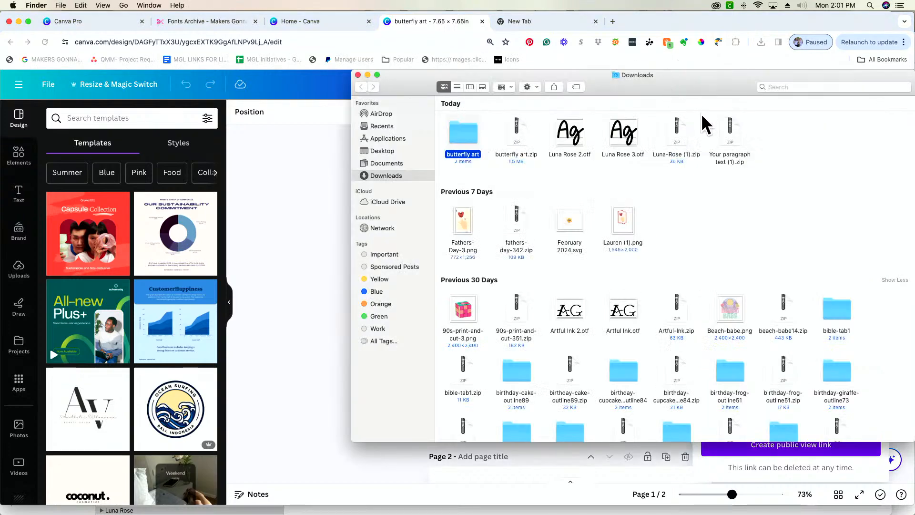
click(282, 161)
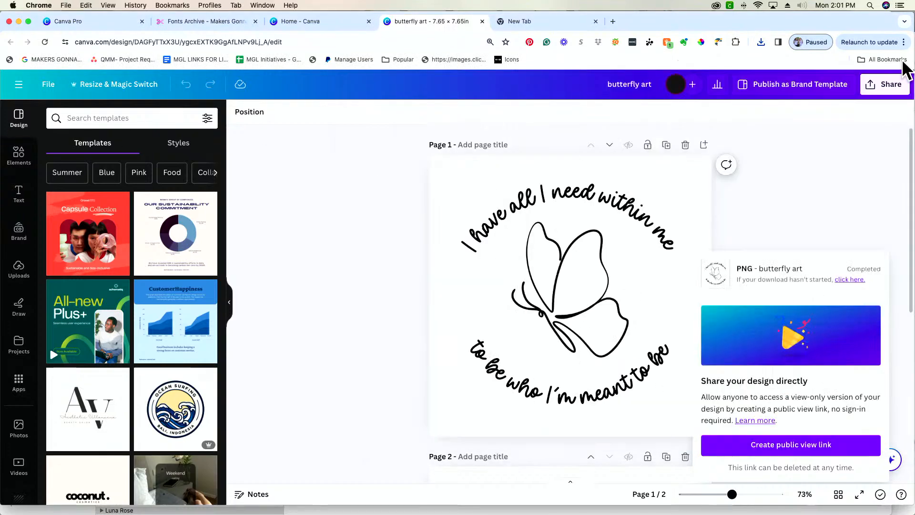
click(762, 43)
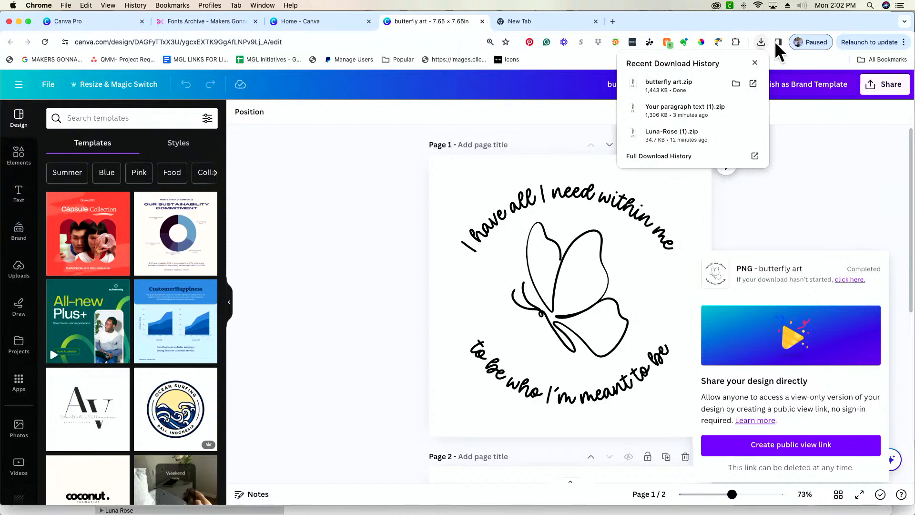
click(708, 85)
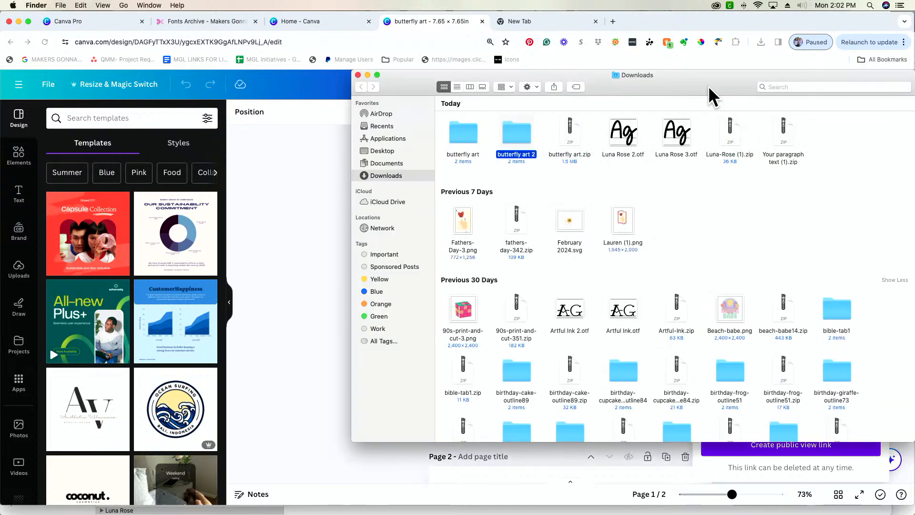
double_click(515, 133)
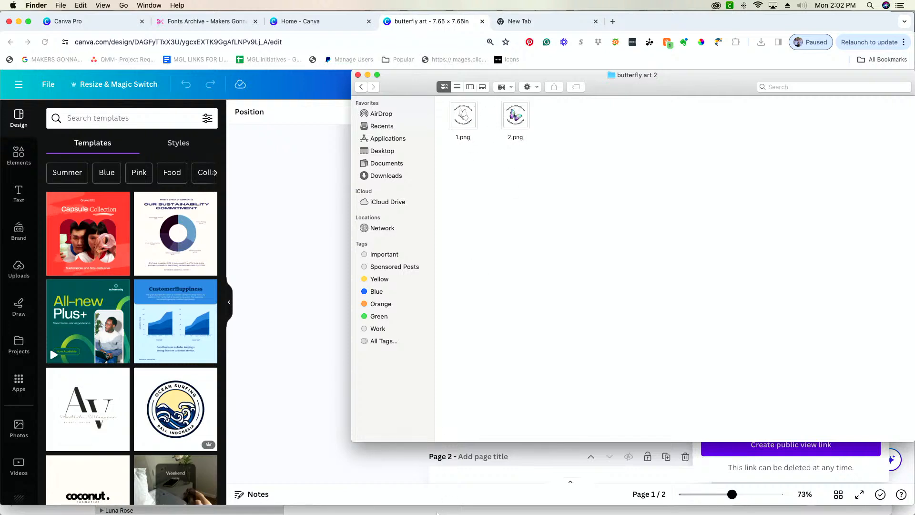
- Switch to Cricut Design Space and start a new project
mouse_move(461, 510)
click(425, 490)
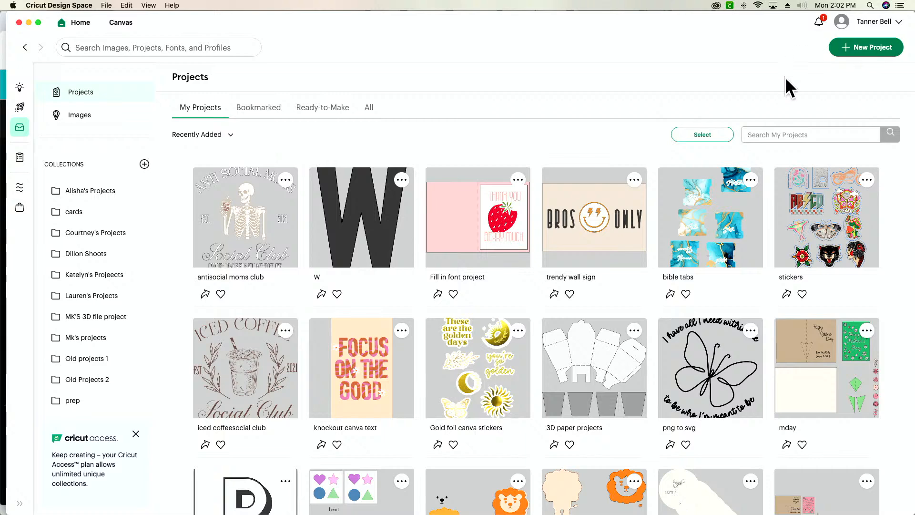
click(845, 50)
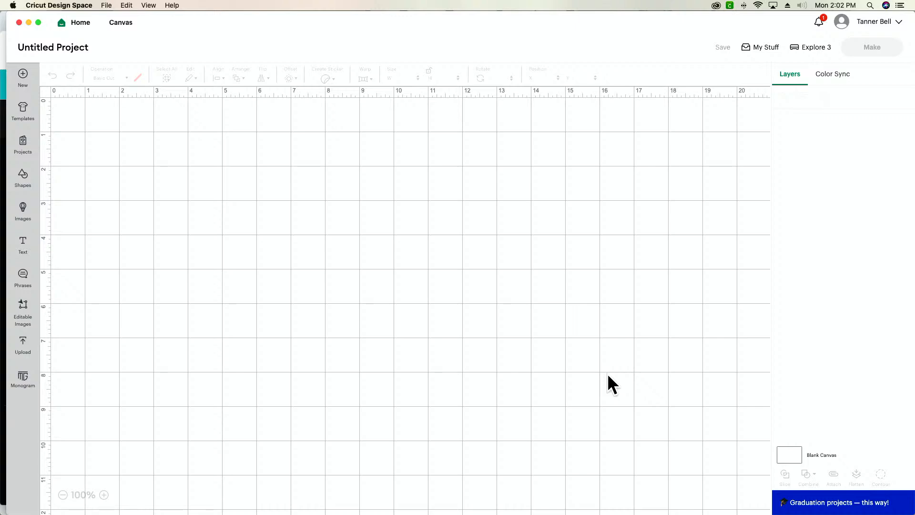
- Start a new image upload and load 2.png from the butterfly art 2 folder
click(25, 345)
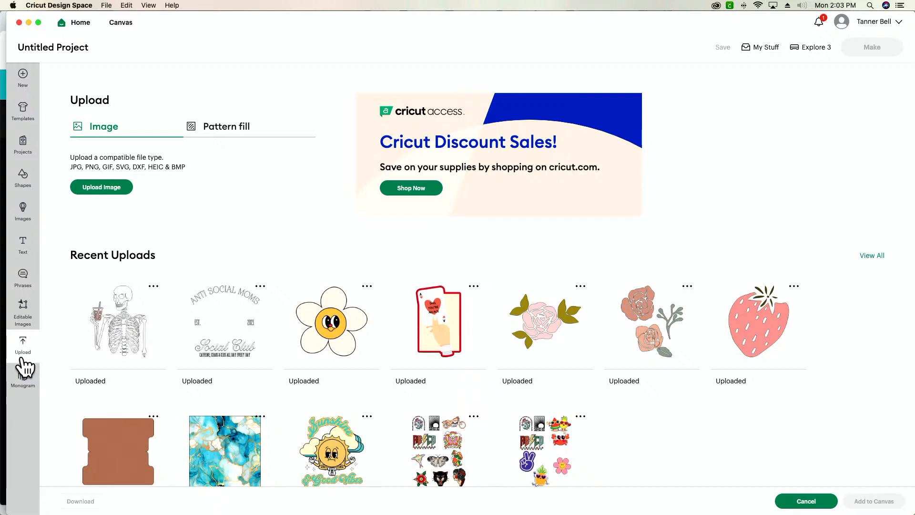
click(102, 188)
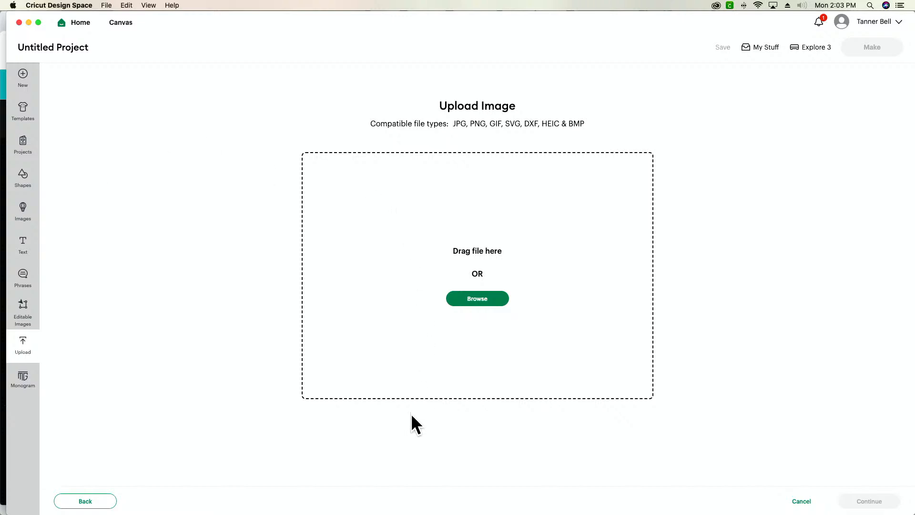
mouse_move(469, 513)
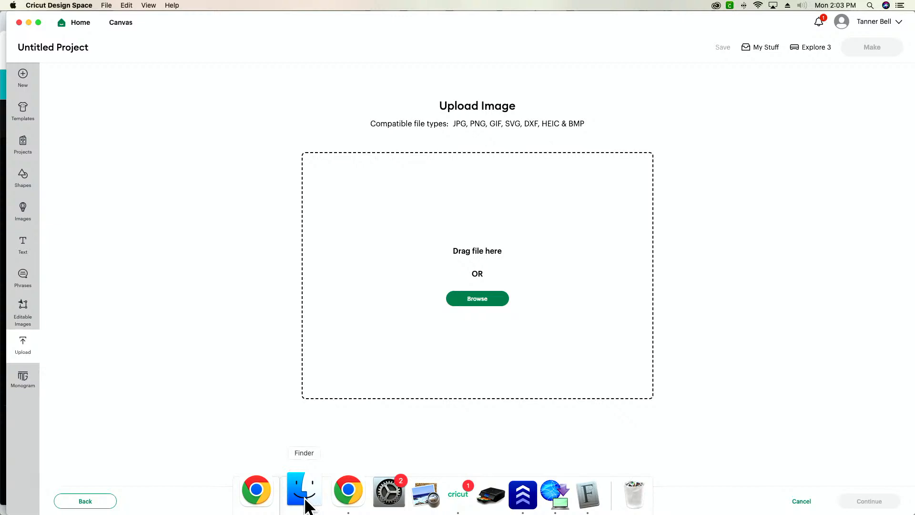
click(304, 496)
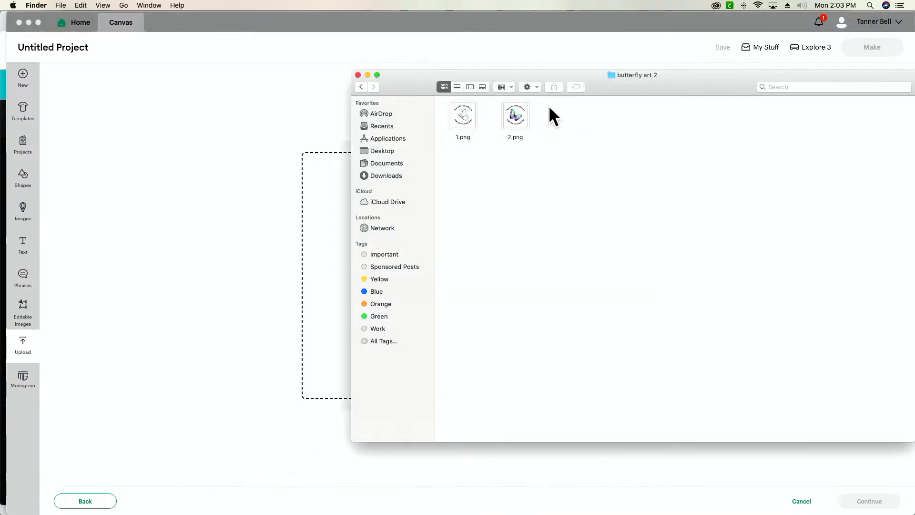
drag(628, 88, 846, 111)
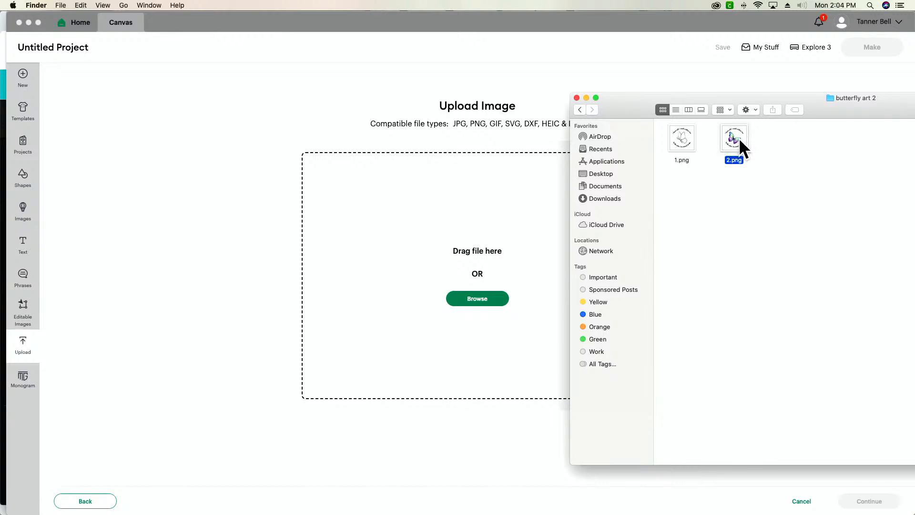
drag(739, 139, 452, 222)
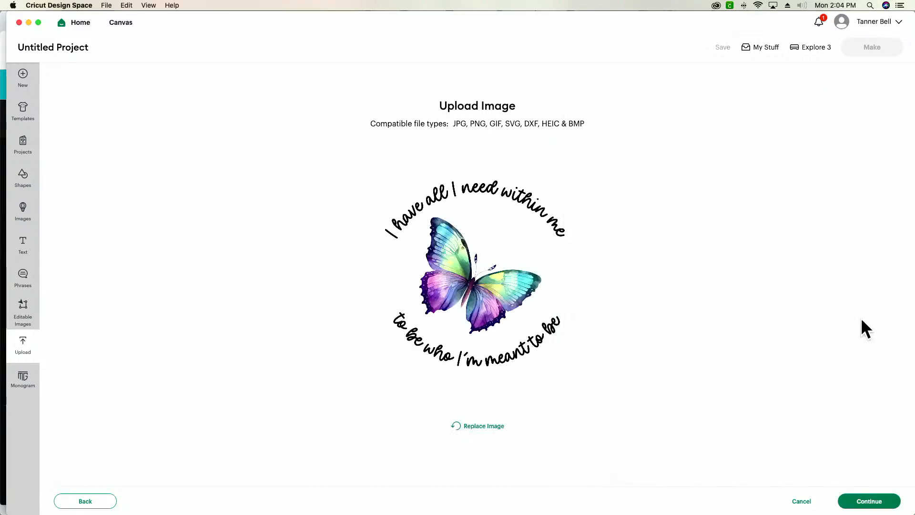
- Apply the background remover stage for the colored butterfly quote, convert it to a Single Layer and upload it to the canvas
click(868, 501)
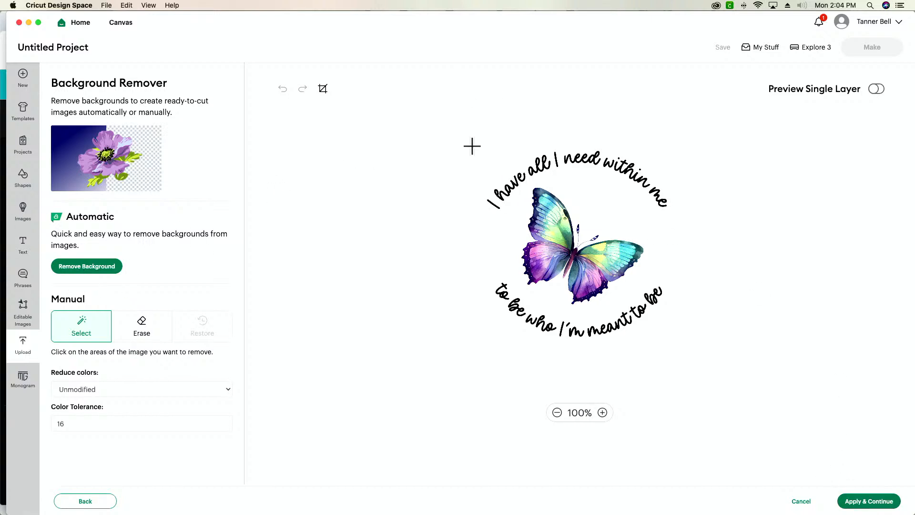
click(599, 152)
click(866, 501)
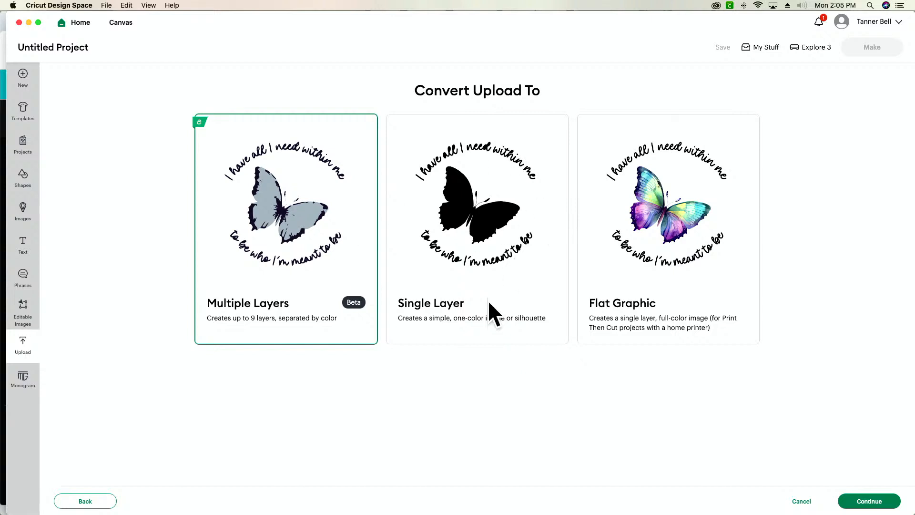
click(485, 254)
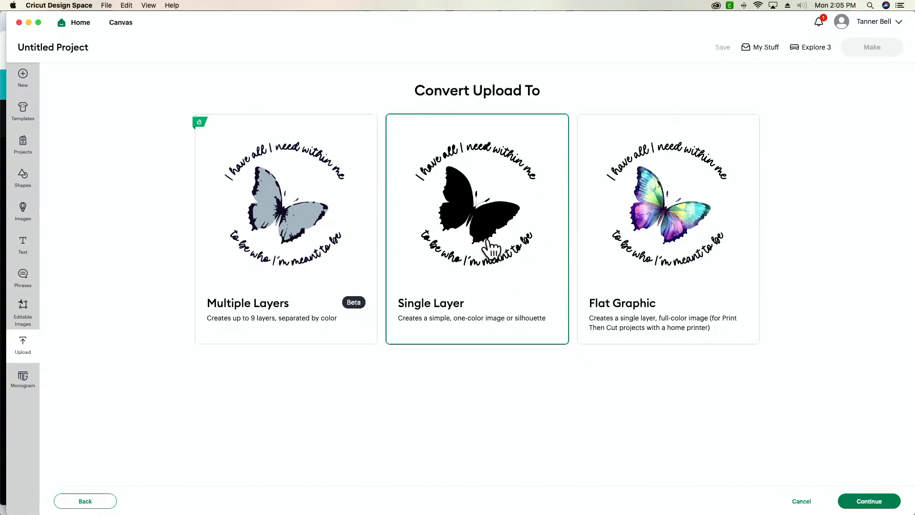
click(864, 503)
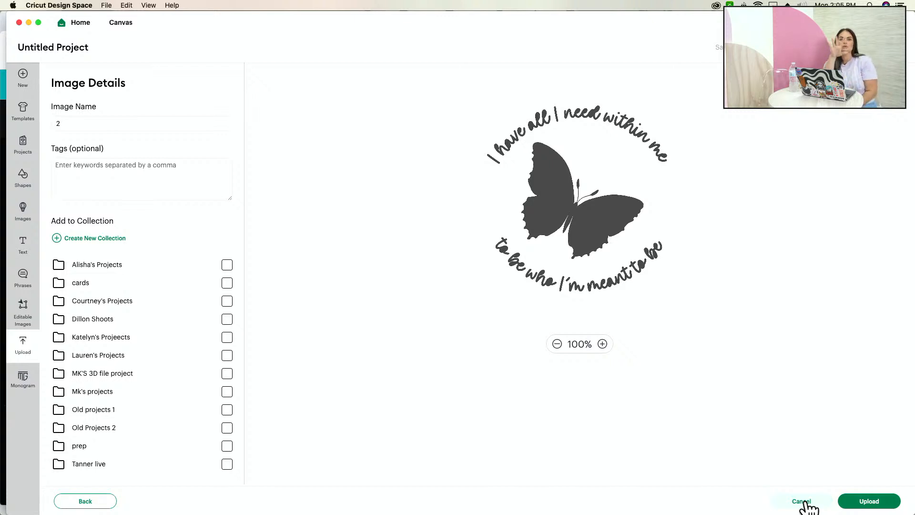
click(867, 501)
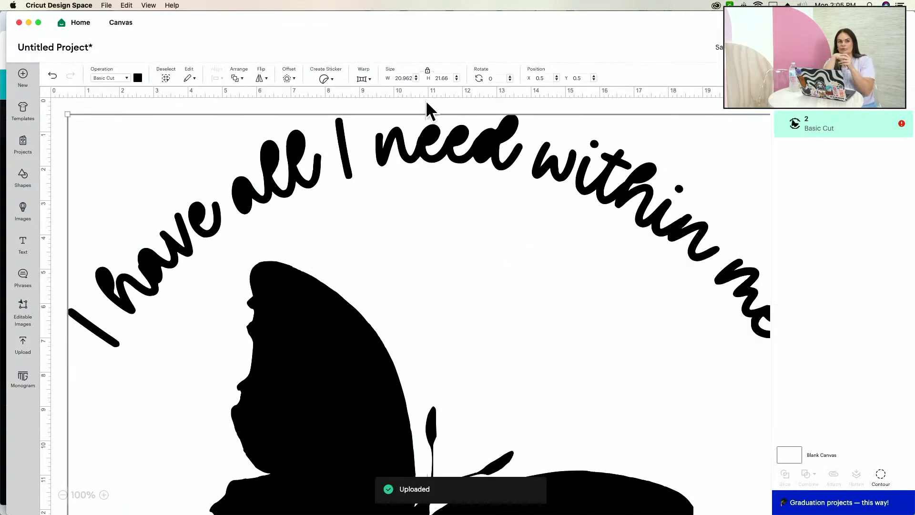
- Set the butterfly quote's width to 4 in and move it to about X 12.1, Y 2.5
click(404, 78)
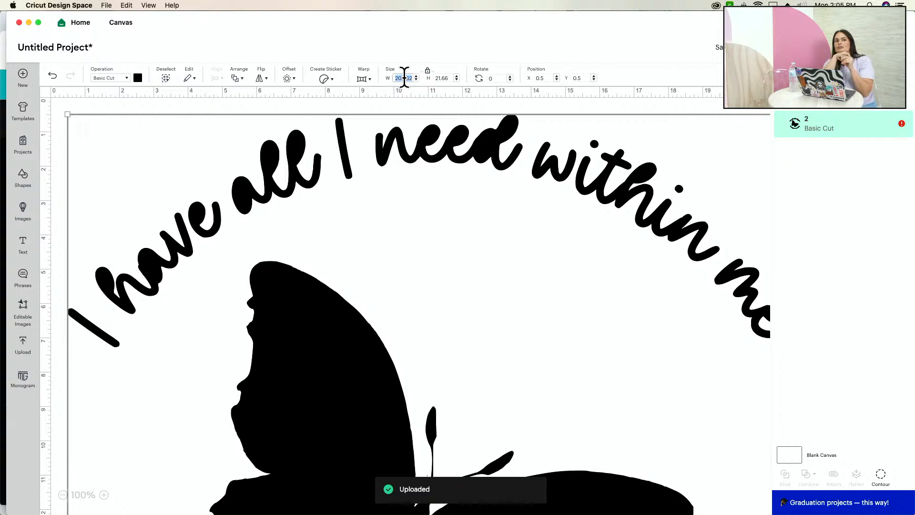
text(4)
key(Return)
drag(281, 243, 551, 253)
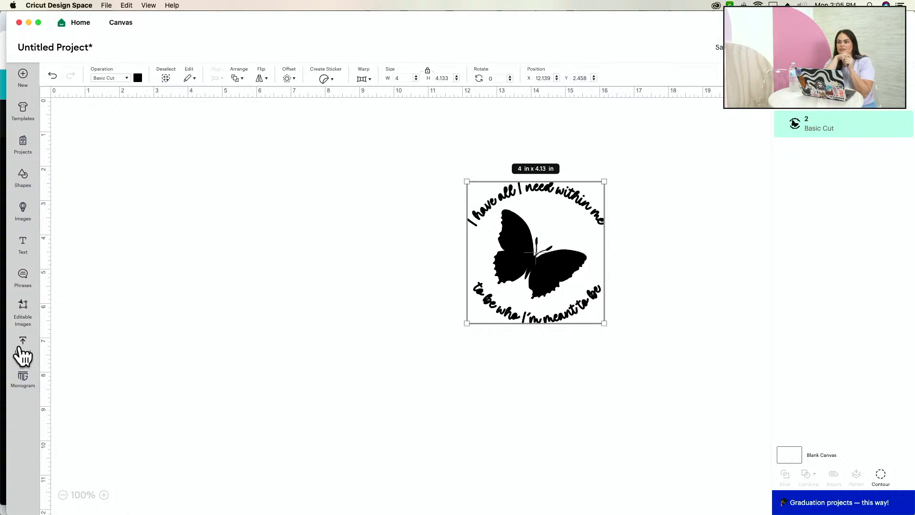
- Start another image upload, load 1.png from the butterfly art 2 folder and continue to the background remover
click(20, 347)
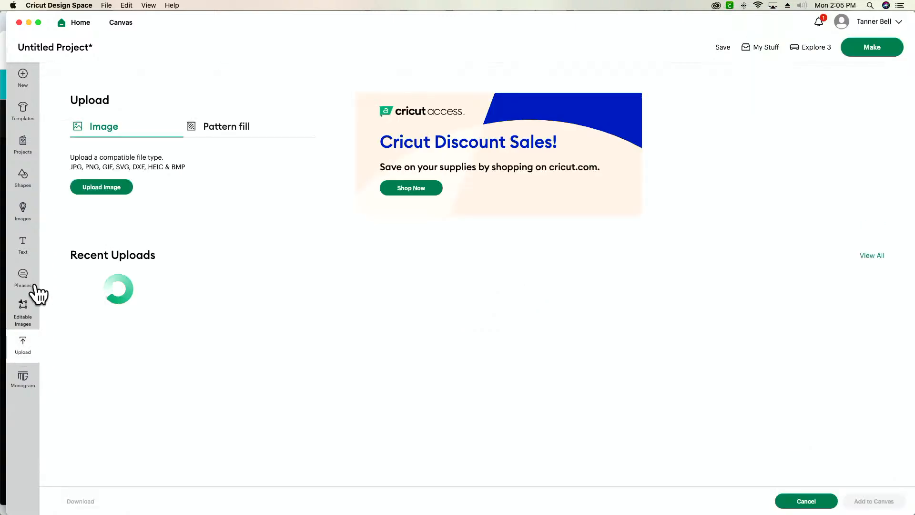
click(102, 184)
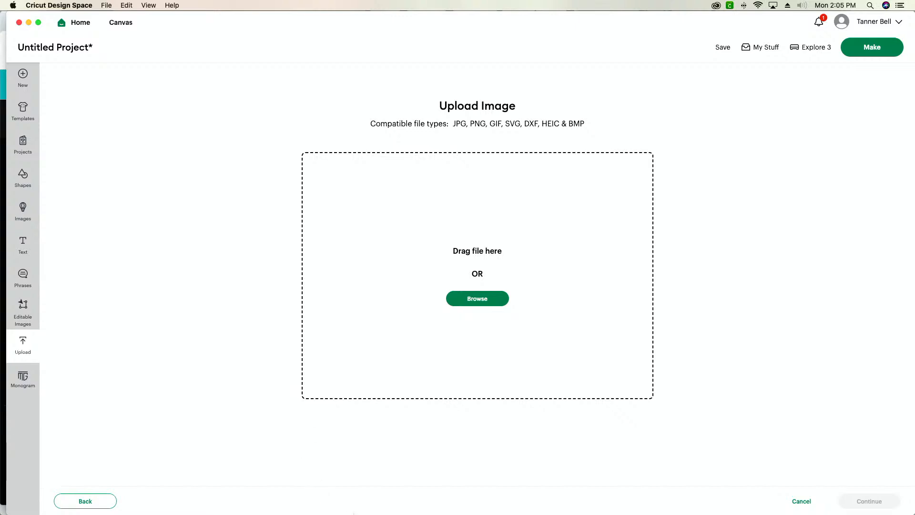
click(304, 495)
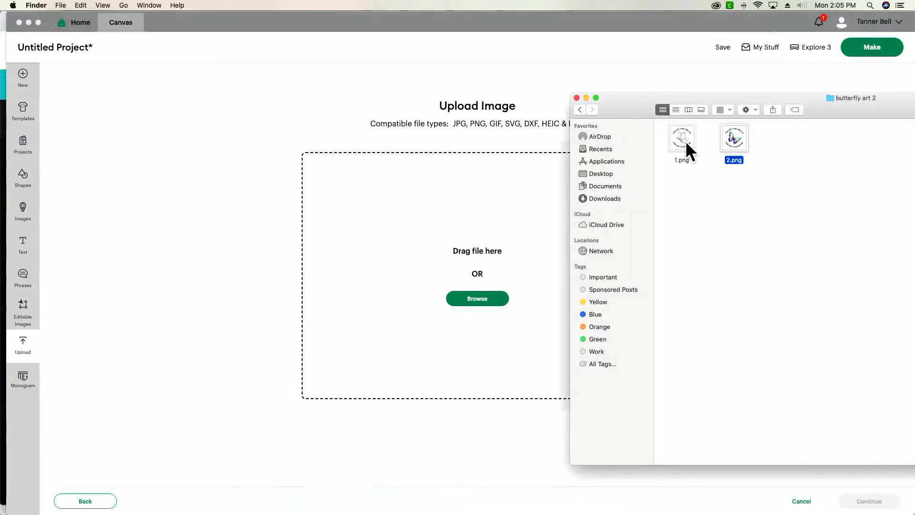
drag(683, 137, 426, 208)
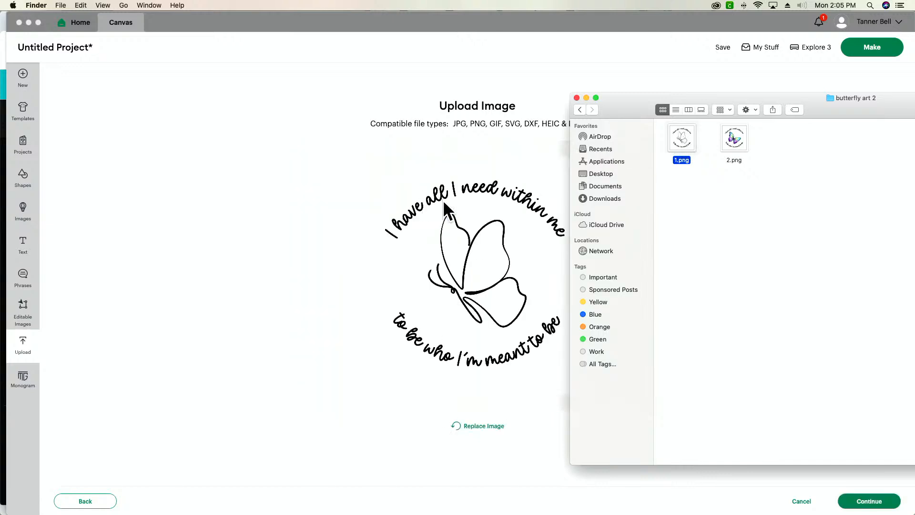
click(444, 234)
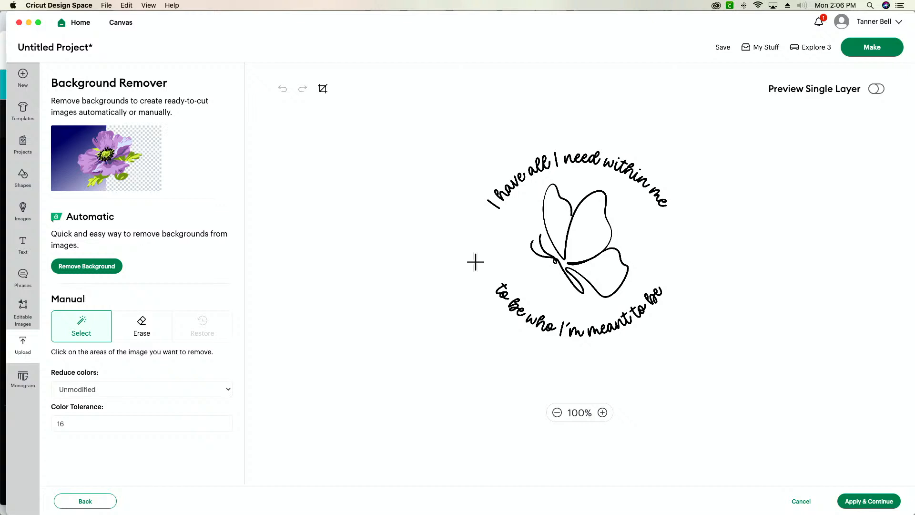
- Inspect the butterfly outline and the upper quote line at 400% zoom for enclosed background areas to remove
click(602, 413)
click(602, 413)
click(602, 412)
click(602, 413)
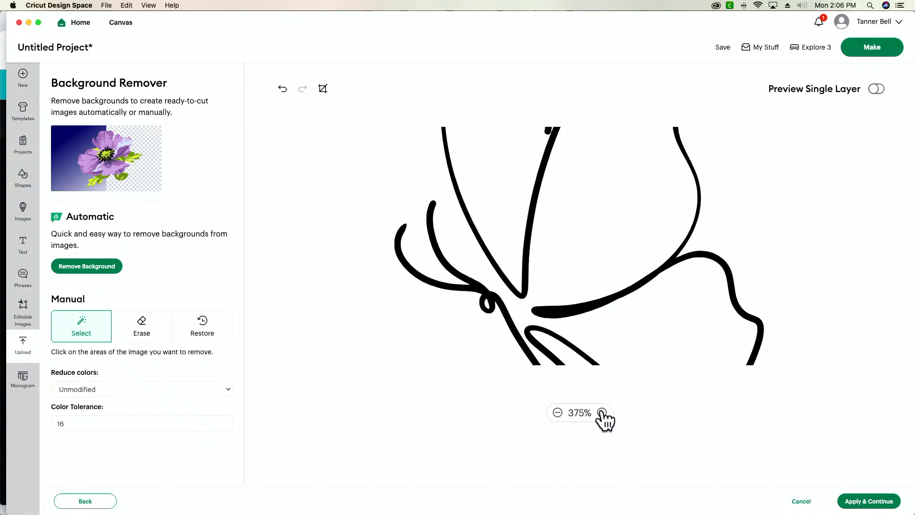
click(602, 413)
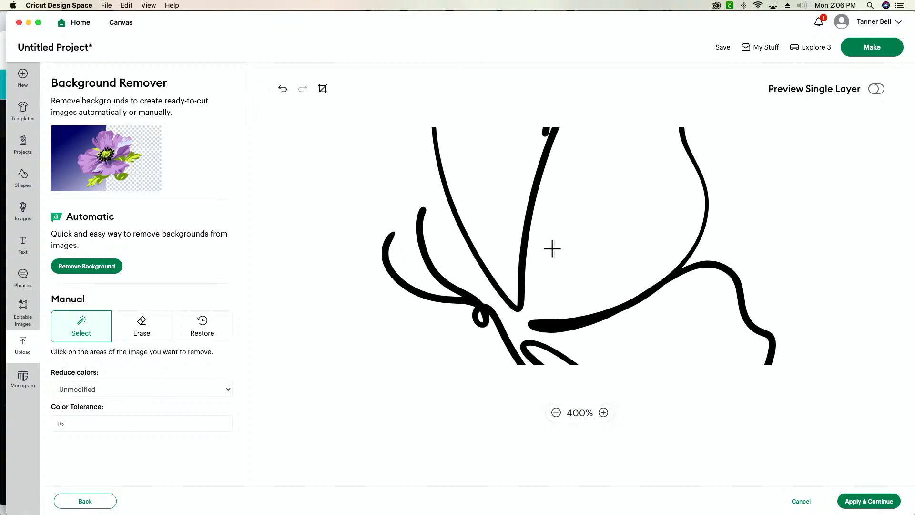
scroll(552, 248, up, 5)
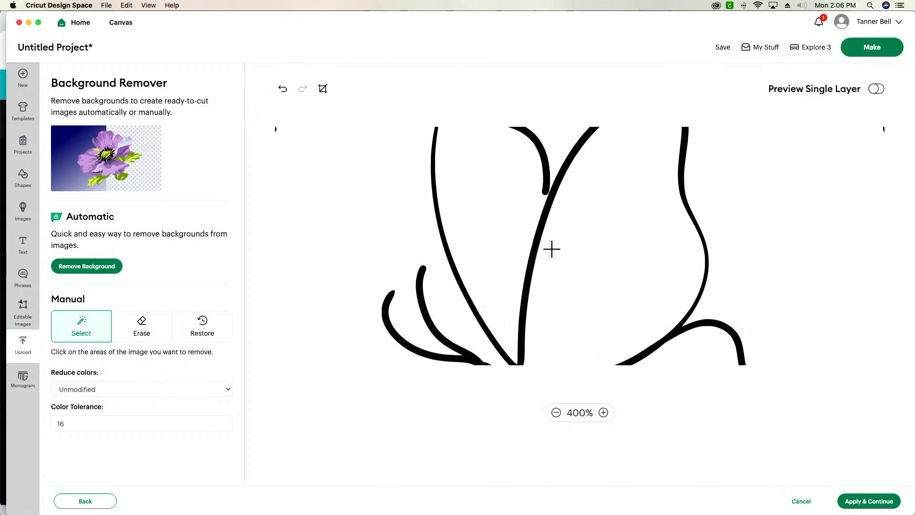
scroll(524, 220, up, 2)
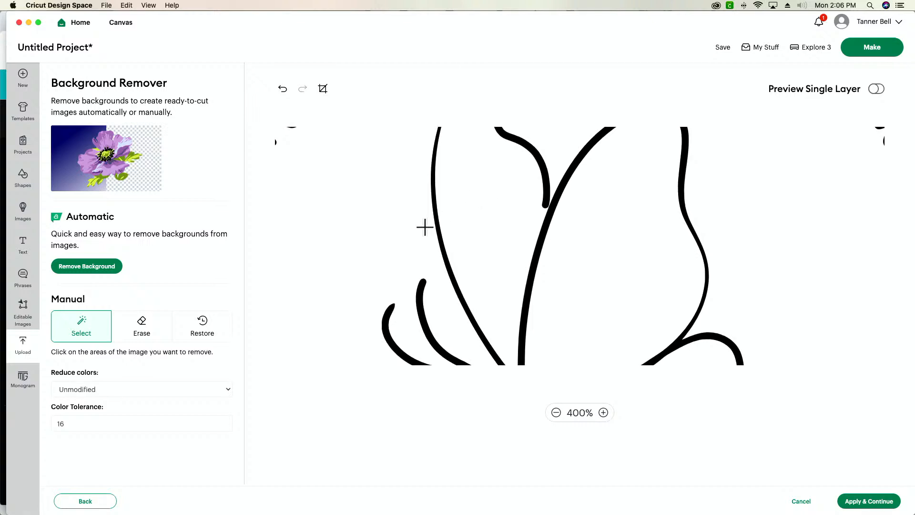
scroll(425, 226, up, 9)
scroll(426, 229, up, 3)
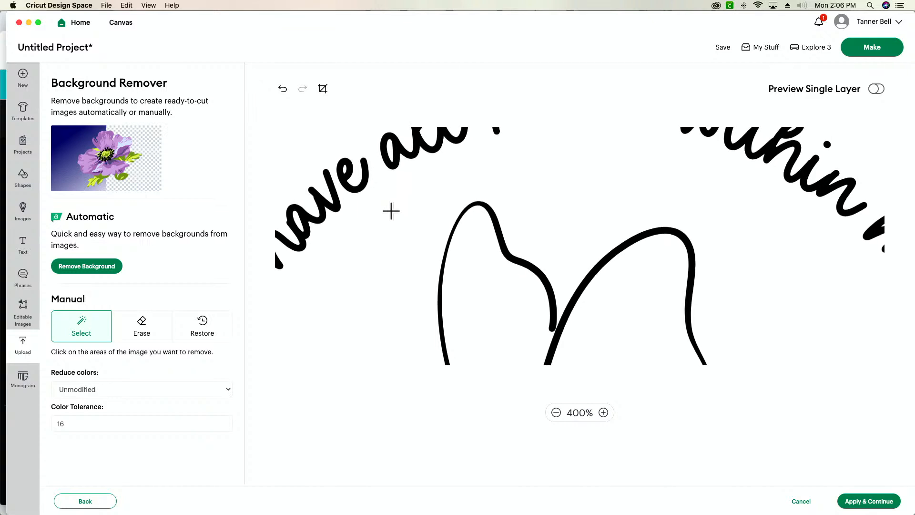
scroll(389, 210, up, 5)
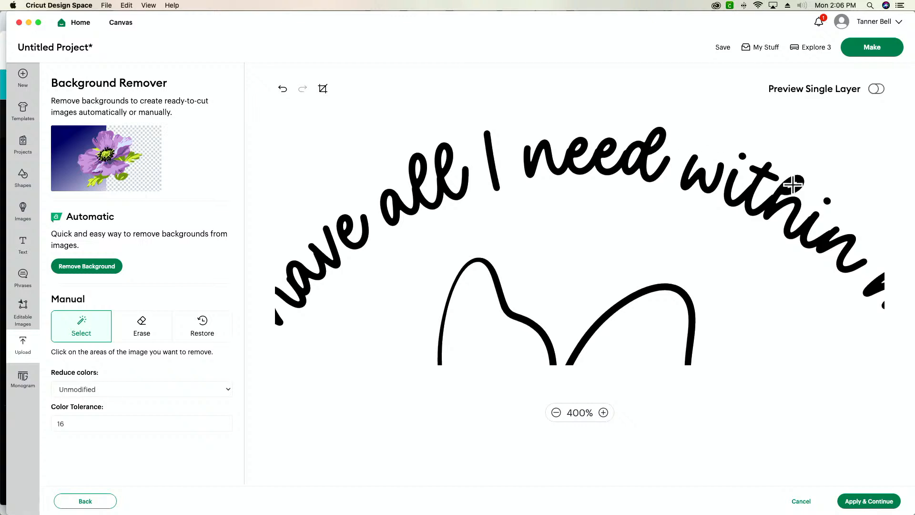
- Try removing the connected lettering of the word "within" with the Select tool, and undo the removal
scroll(791, 234, left, 3)
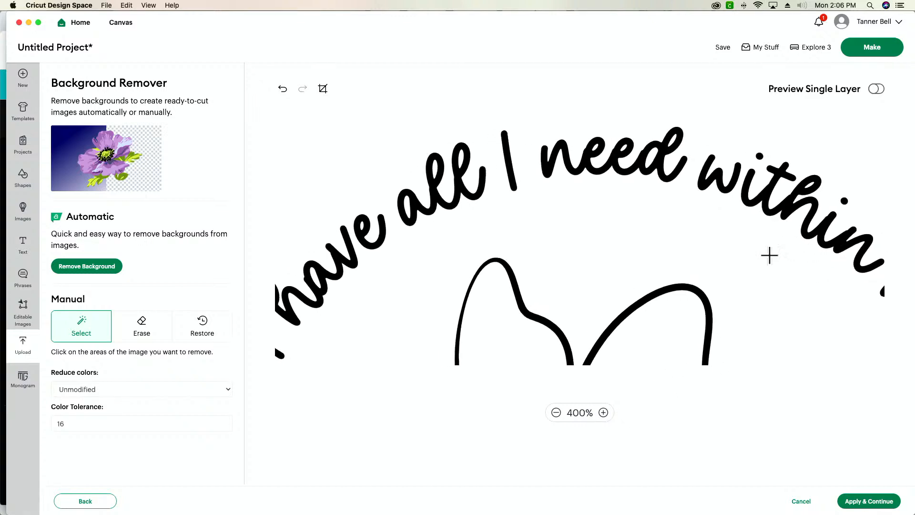
scroll(769, 255, right, 6)
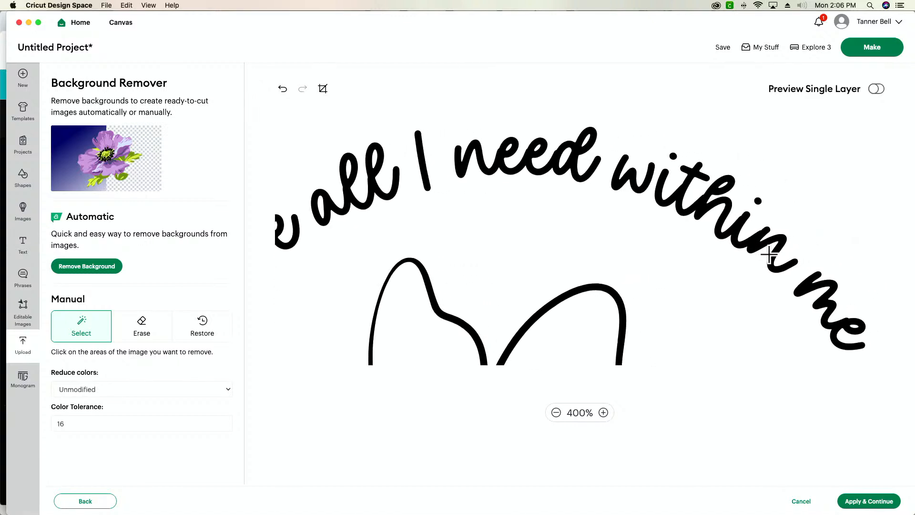
click(759, 247)
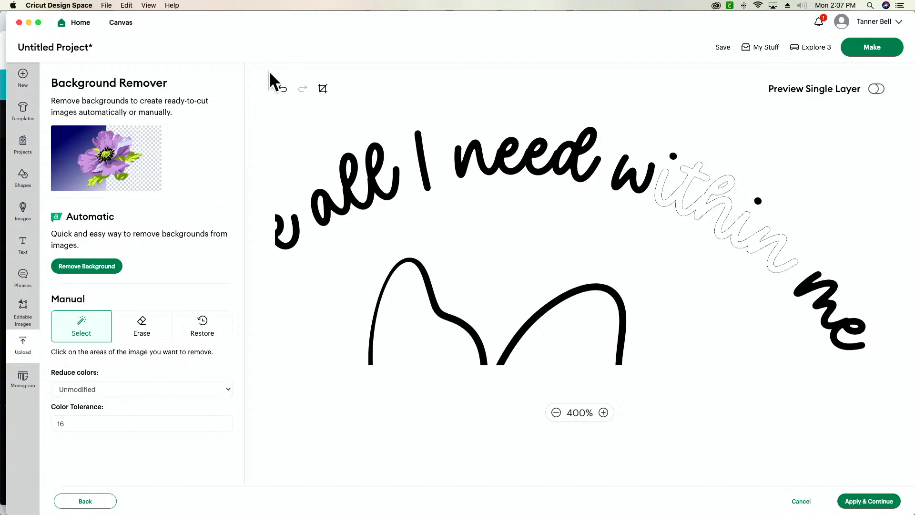
click(281, 91)
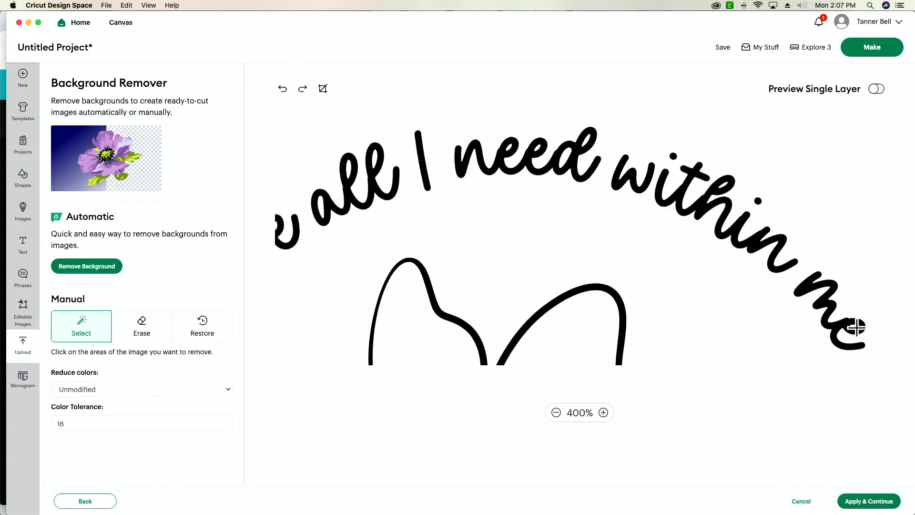
- Inspect the rest of the upper quote, the butterfly outline and the lower quote at 400% zoom for enclosed background areas
scroll(479, 255, left, 5)
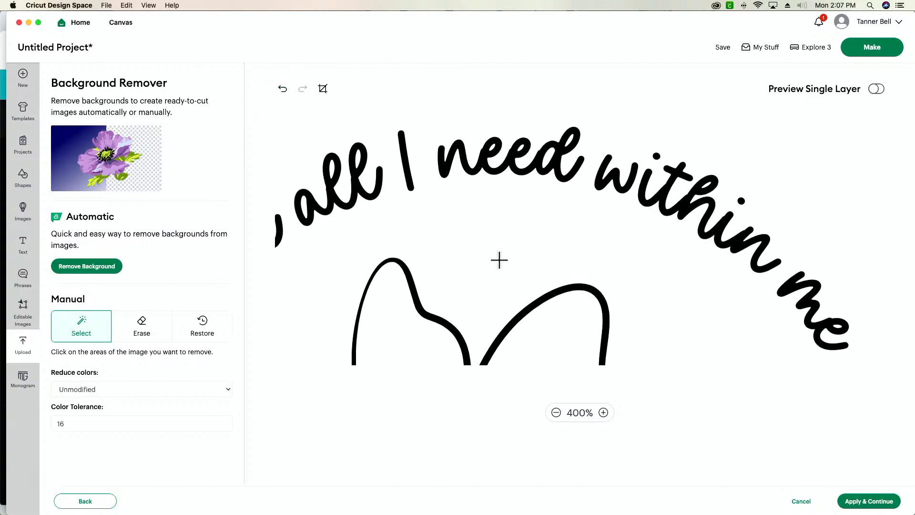
scroll(498, 263, left, 10)
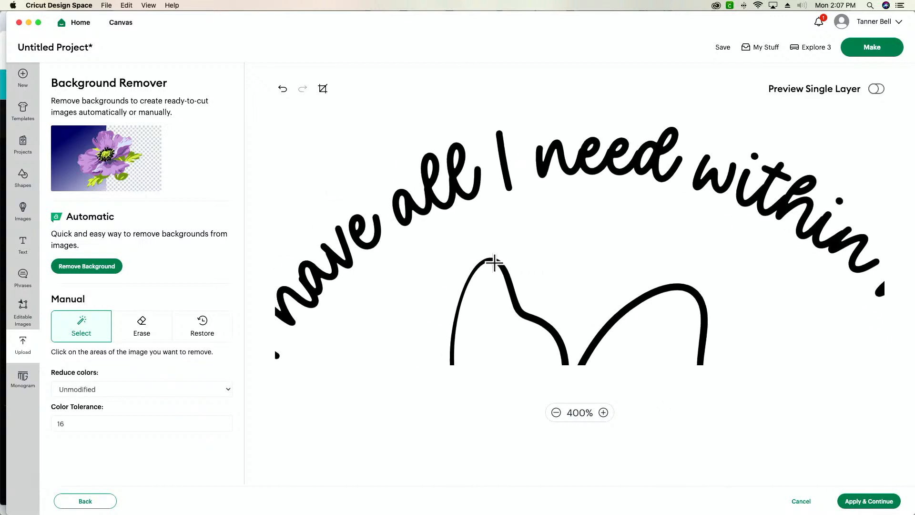
scroll(491, 263, left, 2)
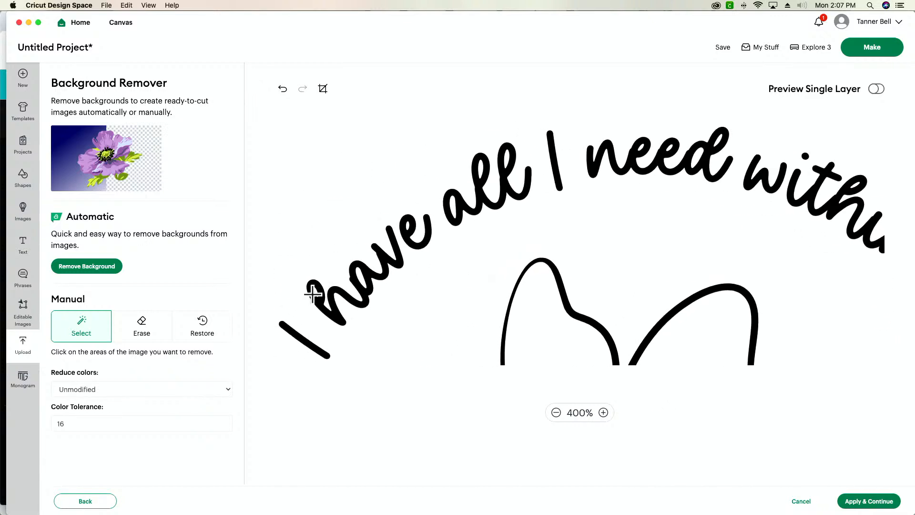
scroll(431, 285, down, 7)
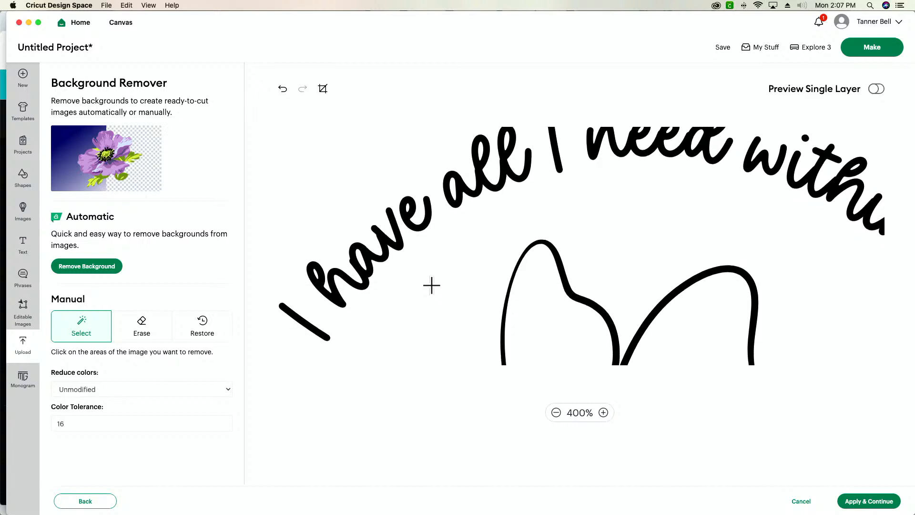
scroll(431, 285, down, 15)
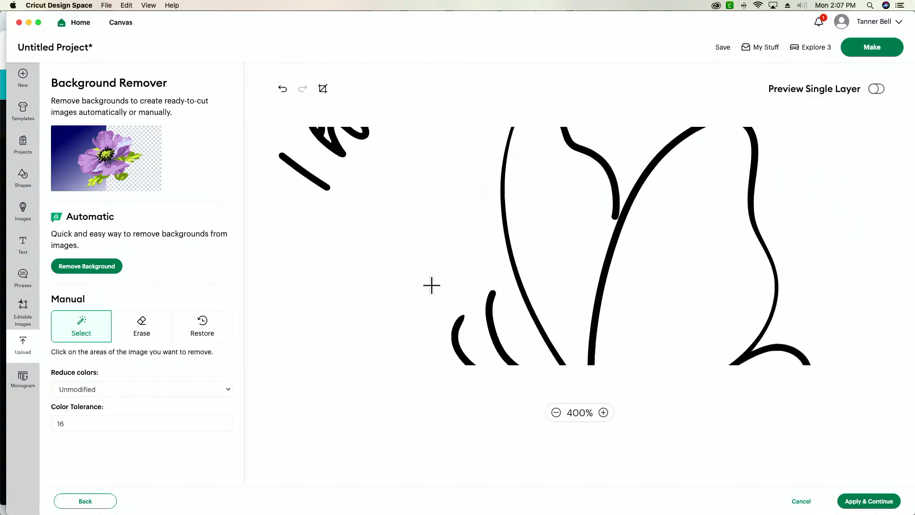
scroll(431, 284, down, 15)
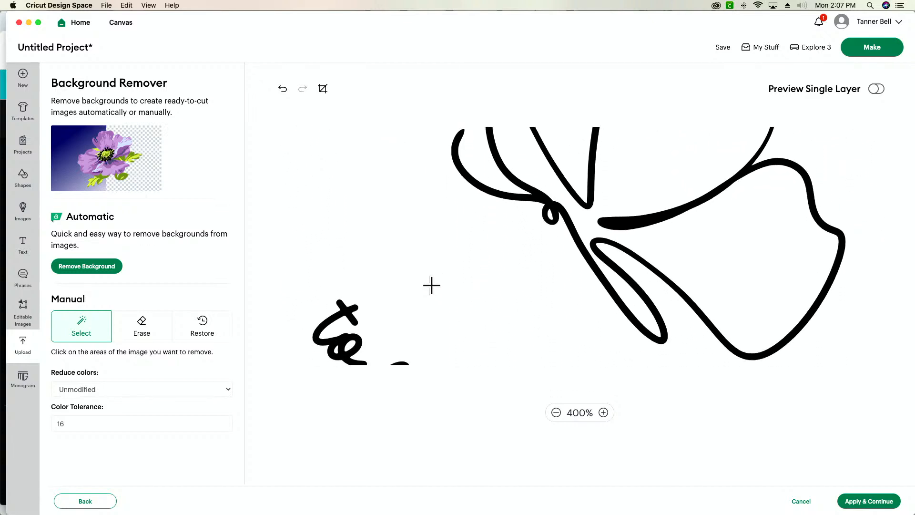
scroll(431, 285, down, 2)
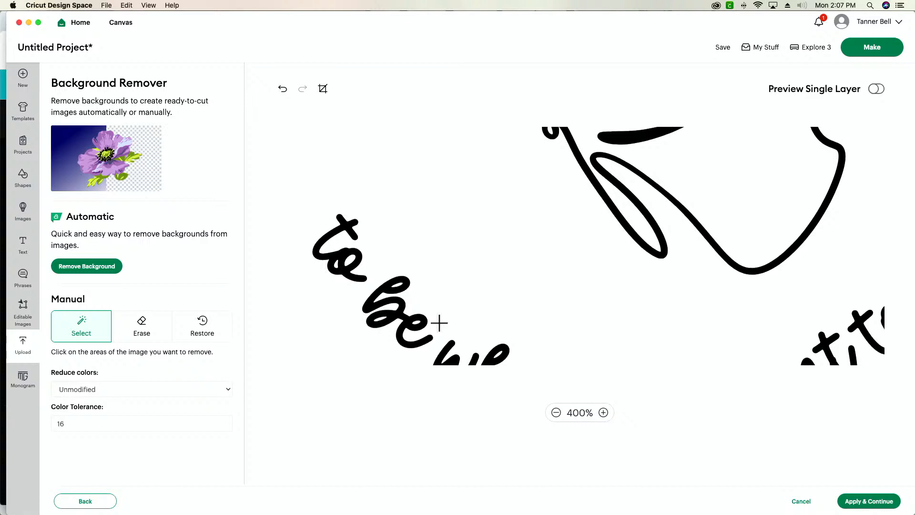
scroll(450, 325, down, 1)
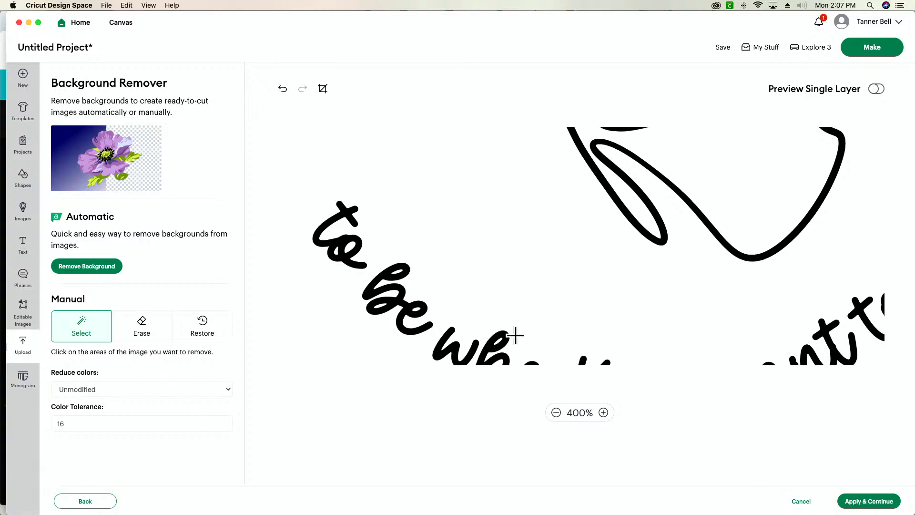
scroll(520, 331, down, 3)
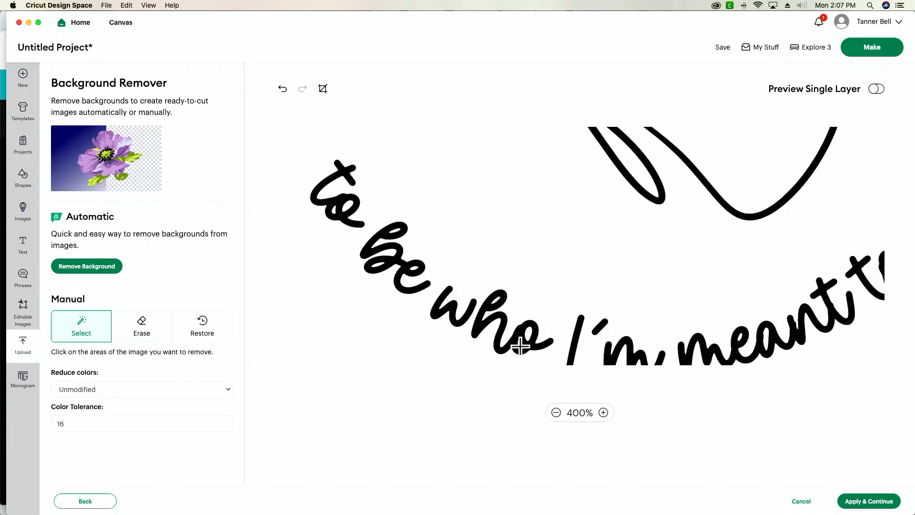
scroll(690, 324, down, 1)
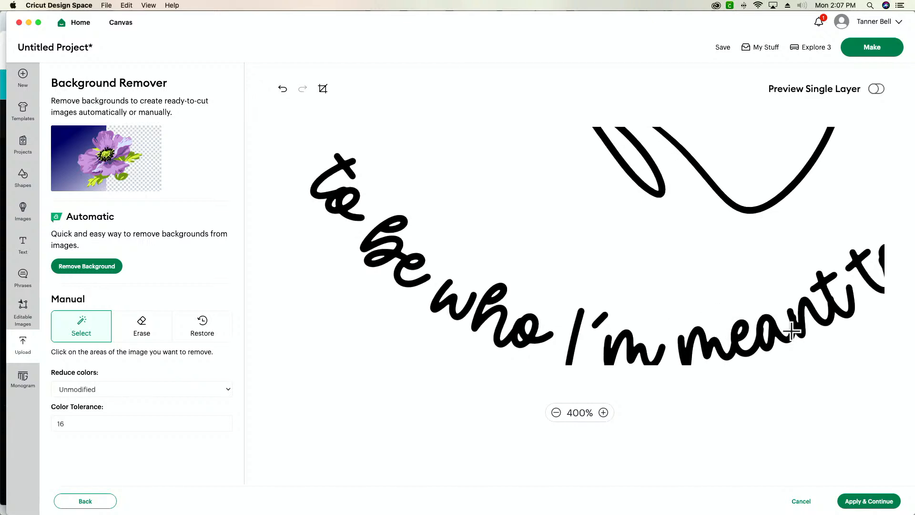
scroll(765, 324, right, 3)
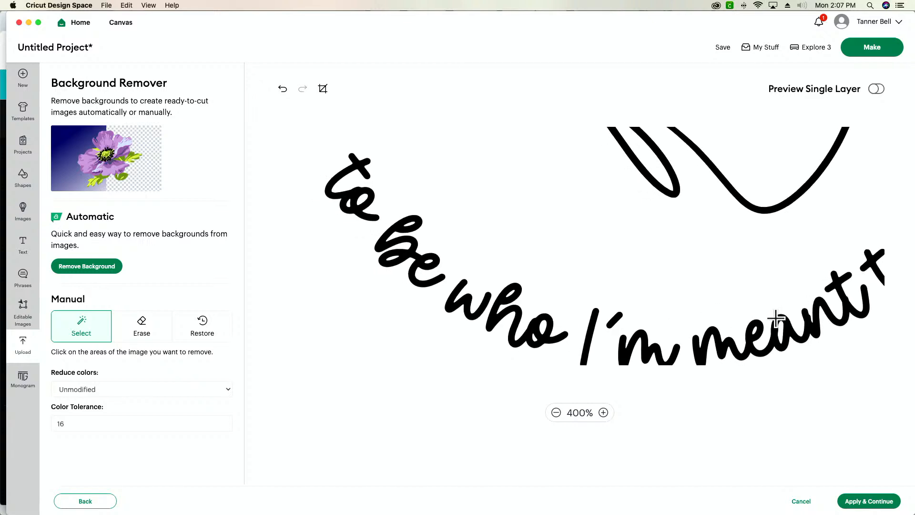
scroll(761, 318, right, 2)
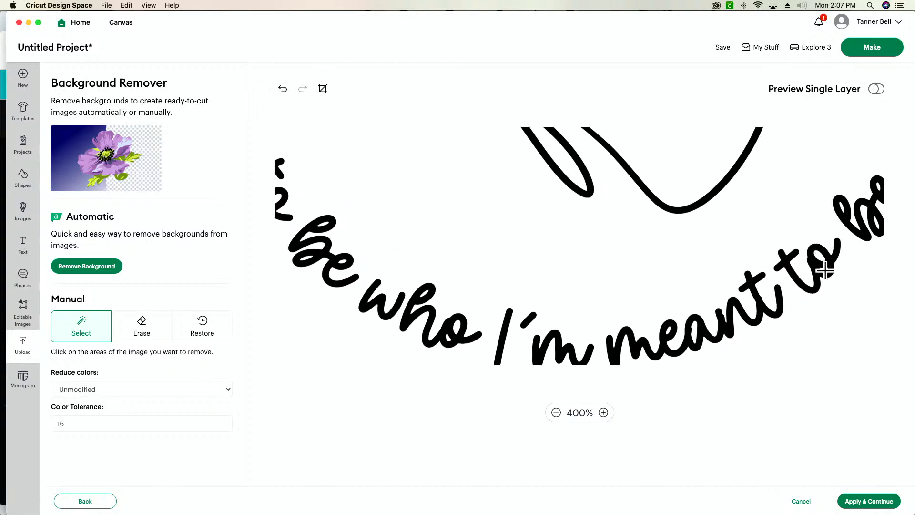
scroll(825, 270, right, 4)
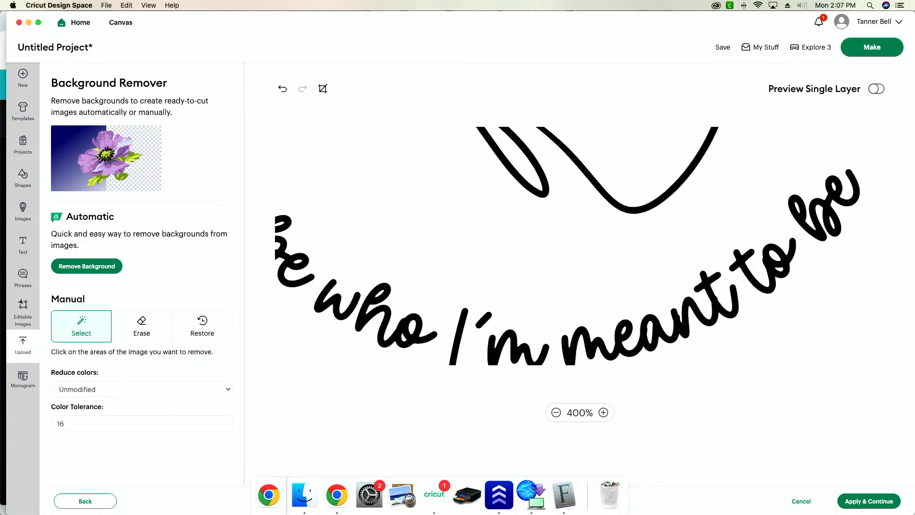
- Apply the background remover, convert the outlined butterfly quote to a Single Layer and upload it with the image name 1
click(867, 501)
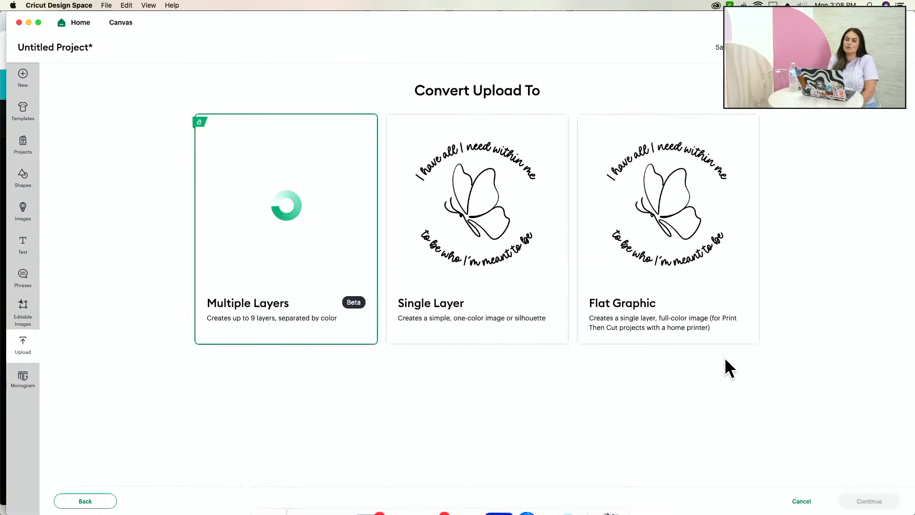
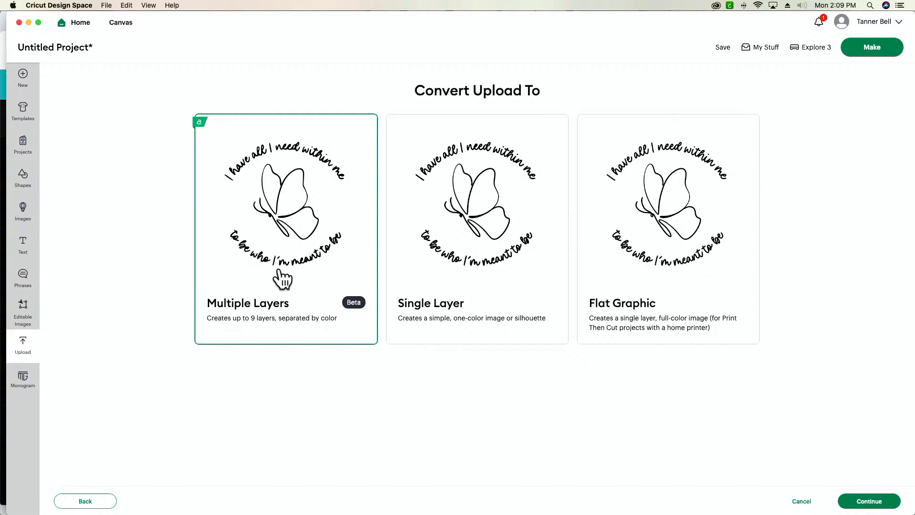
click(516, 275)
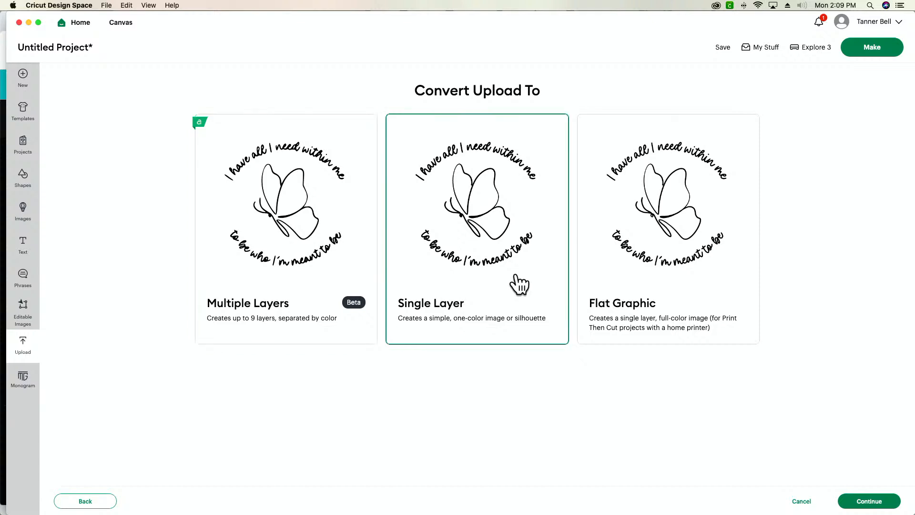
click(868, 505)
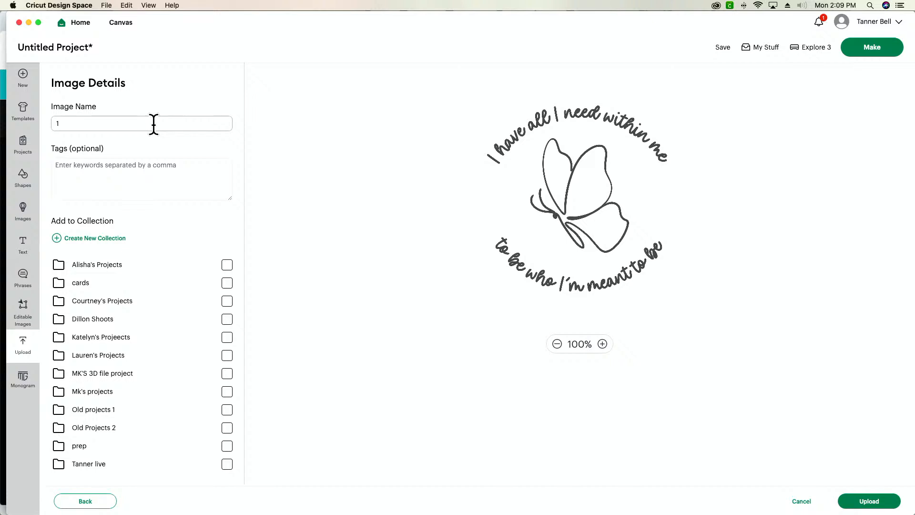
click(869, 501)
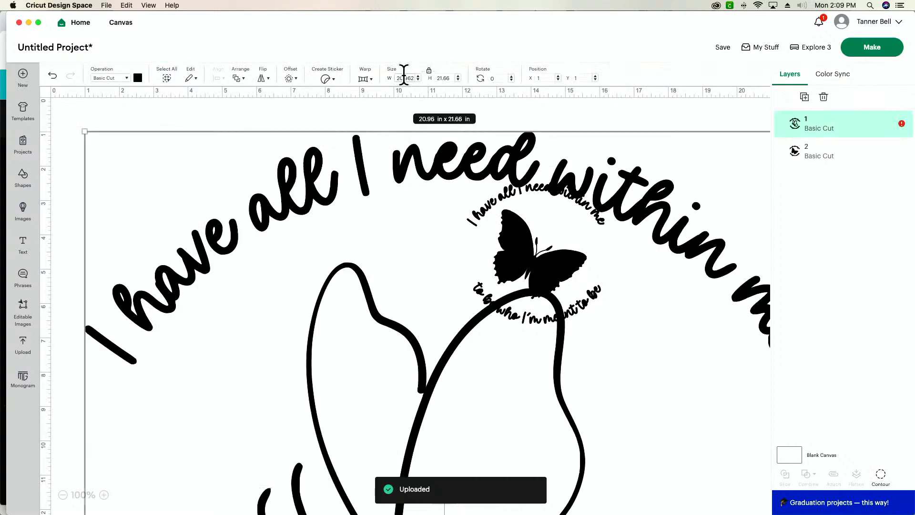
- Set the outlined butterfly quote's width to 7.65 in and move it to about X 13.7, Y 1.6
double_click(402, 78)
text(7)
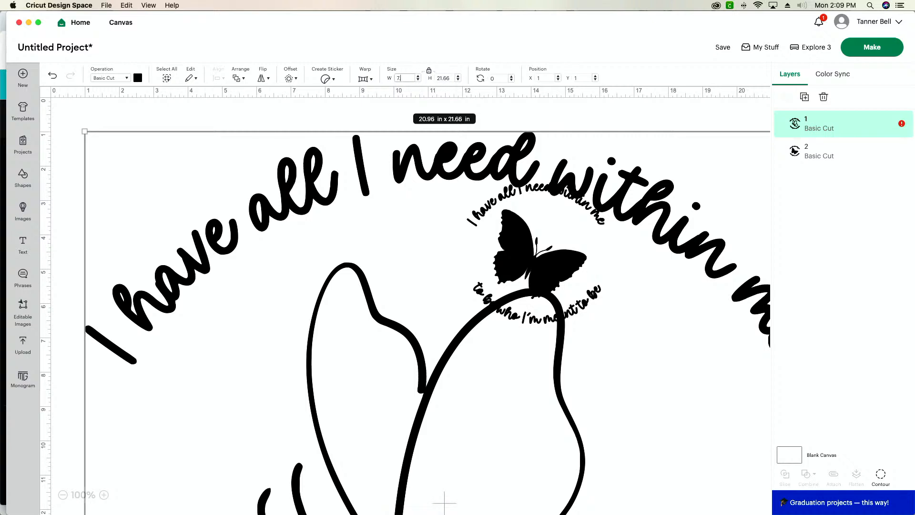
text(.65)
key(Return)
drag(292, 255, 736, 263)
- Add a circle shape, set its width to 7.65 in and its colour to white
click(23, 182)
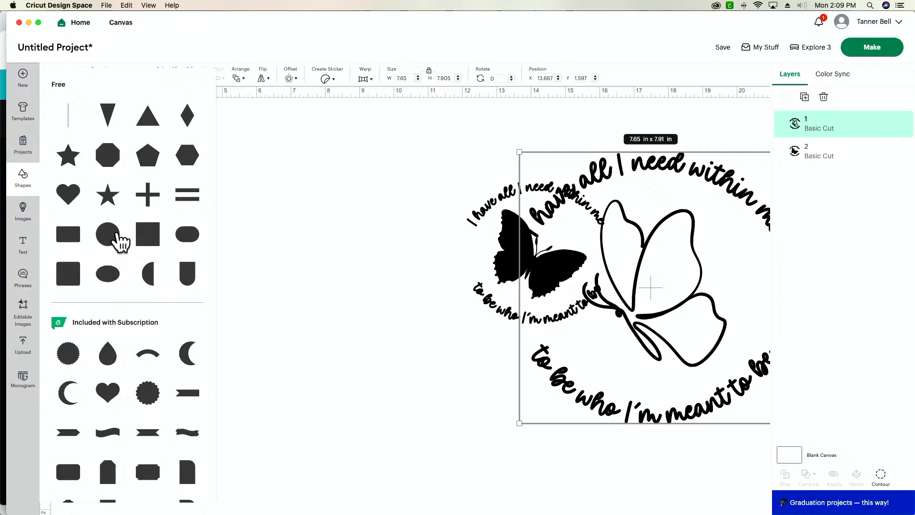
click(117, 239)
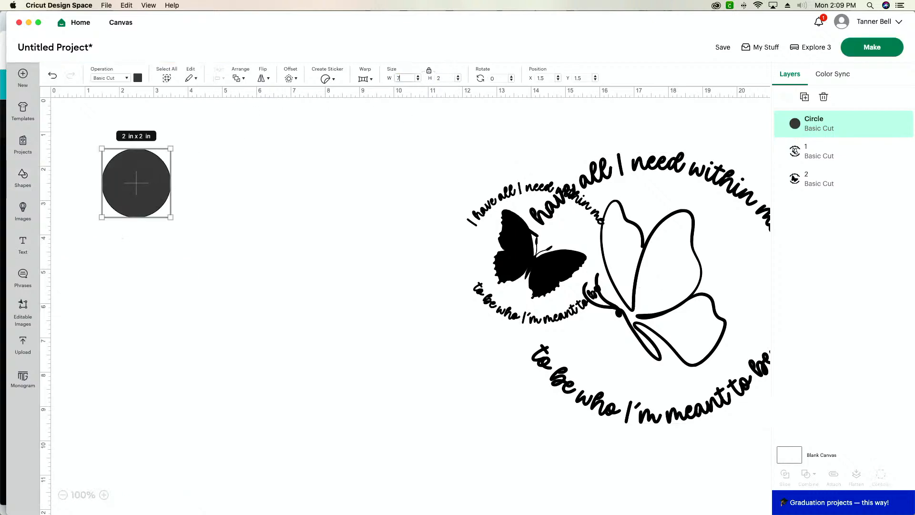
click(402, 77)
text(7.65)
key(Tab)
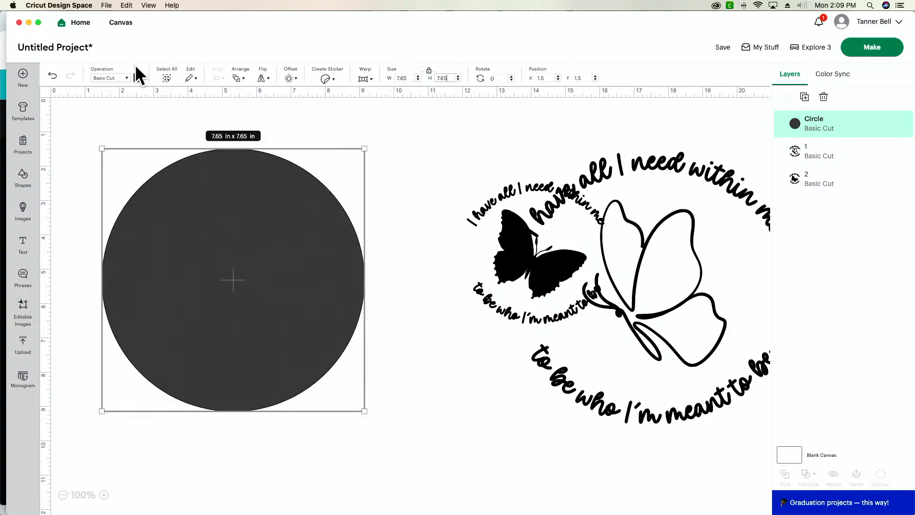
click(138, 77)
click(148, 171)
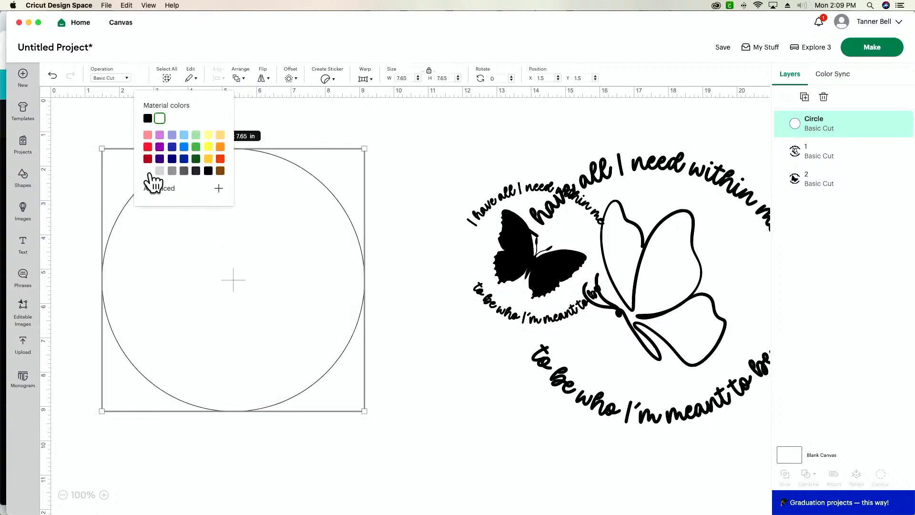
- Move the outlined butterfly quote over the white circle and arrange it in front of the circle
drag(605, 262, 329, 265)
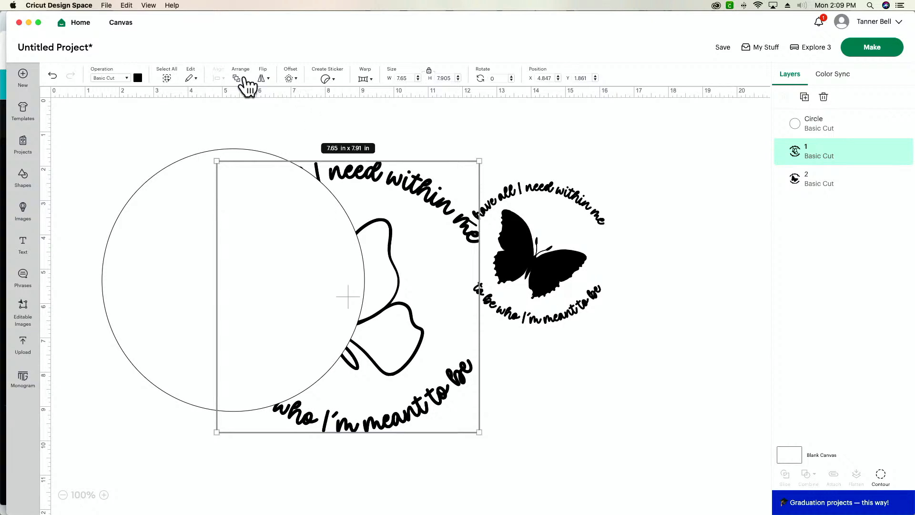
click(238, 78)
click(274, 115)
- Scale the outlined butterfly quote to about 5.9 × 6.1 in and centre it inside the circle at about X 2.3, Y 2.3
drag(378, 207, 271, 189)
drag(376, 141, 289, 208)
key(super+z)
click(336, 189)
drag(280, 256, 291, 231)
click(380, 181)
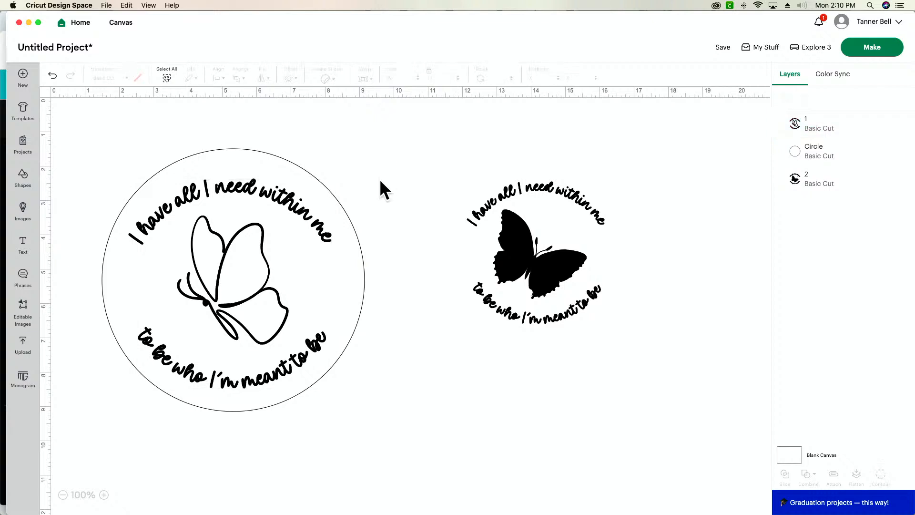
click(286, 200)
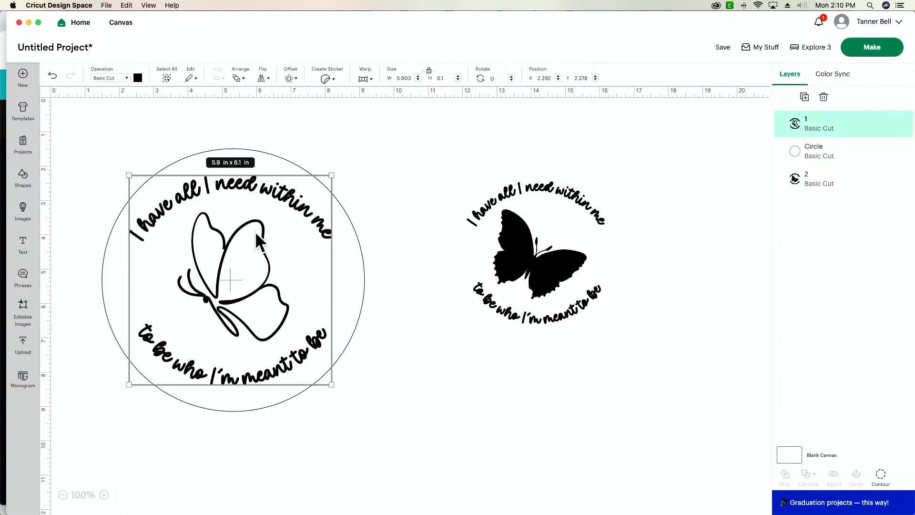
- Hide the solid butterfly quote layer and the circle layer
click(551, 265)
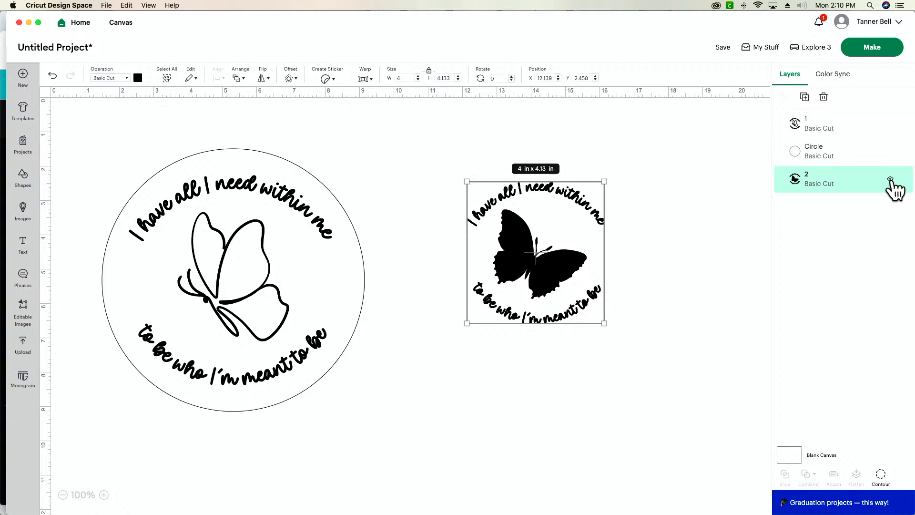
click(890, 179)
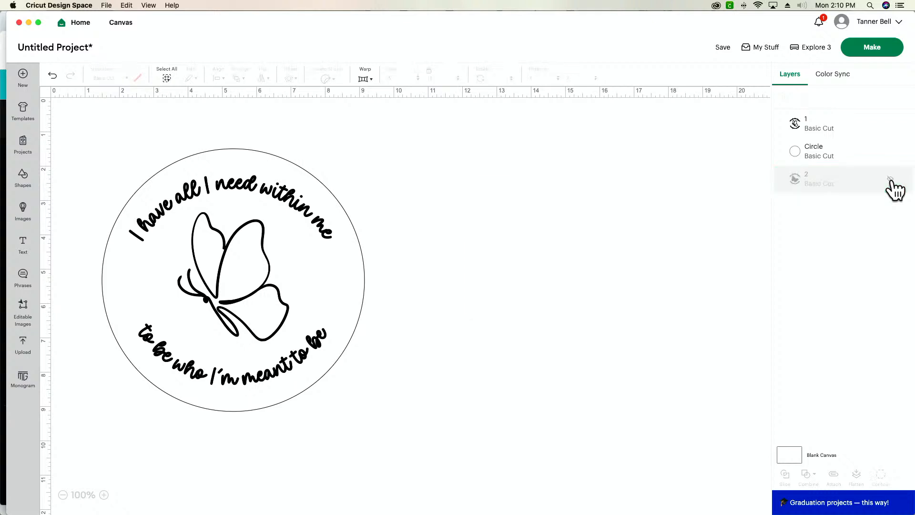
click(890, 151)
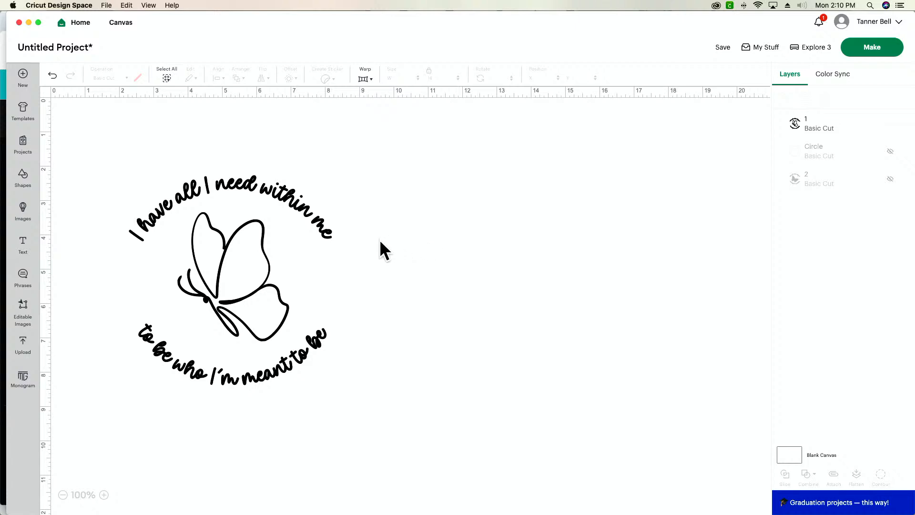
- Start making the project, saving it with the title "butterly art" in the first listed collection
click(870, 47)
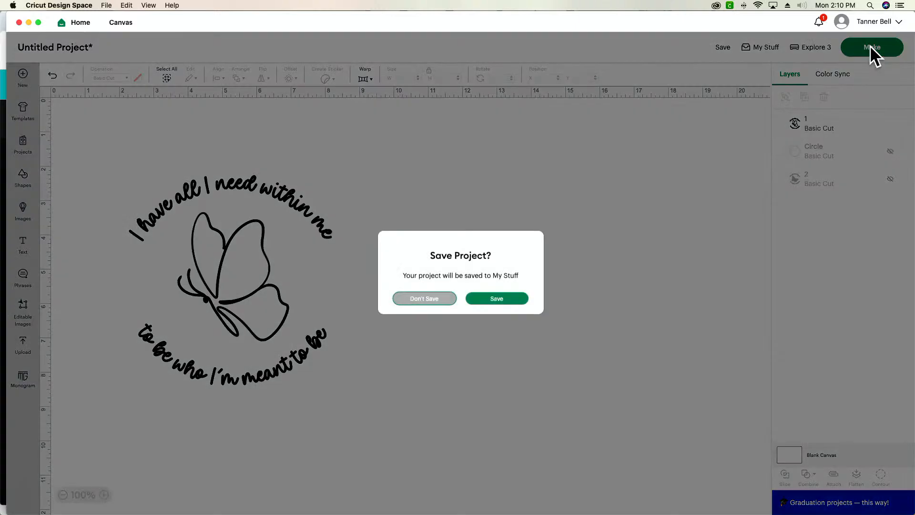
click(498, 300)
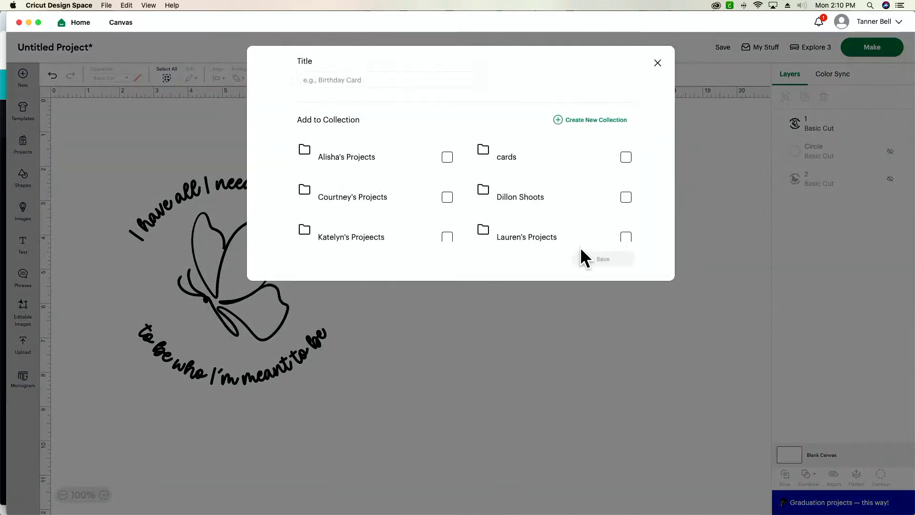
click(430, 81)
text(butter)
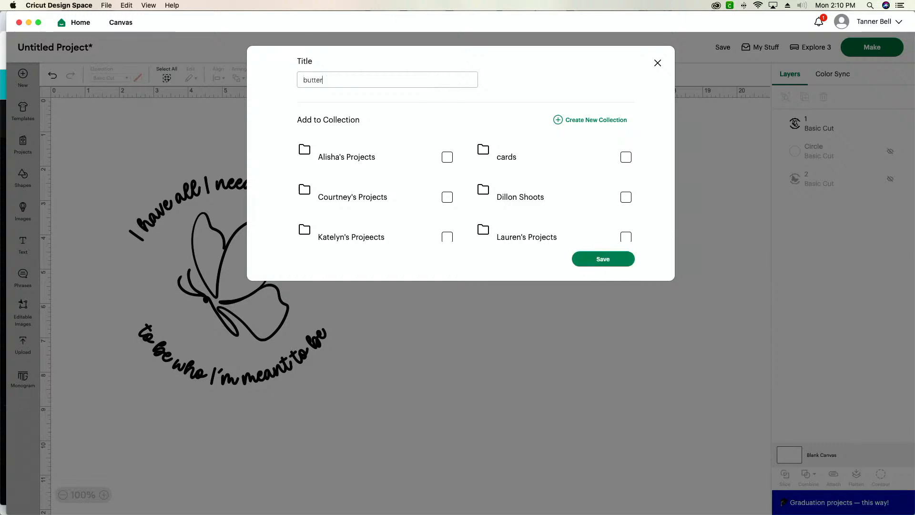
text(ly art)
click(447, 157)
click(601, 259)
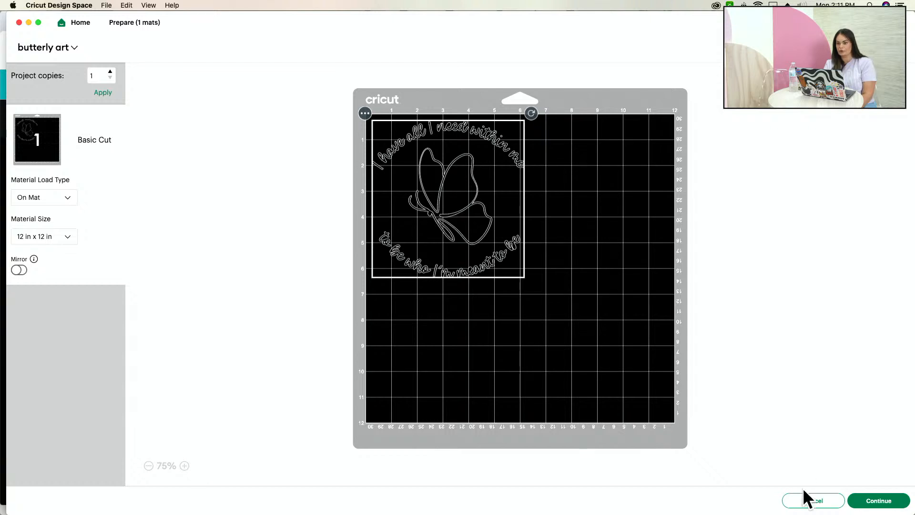
- Cancel the mat preparation and return to the design canvas
click(813, 501)
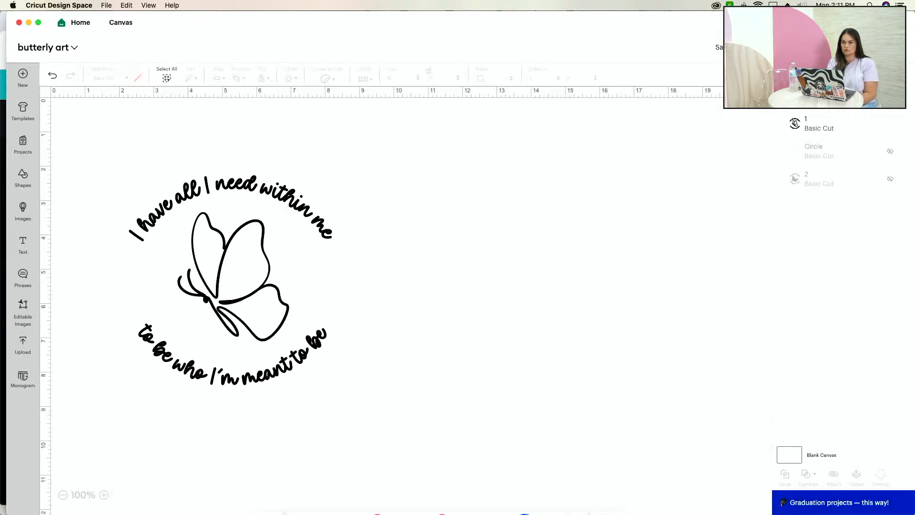
mouse_move(560, 498)
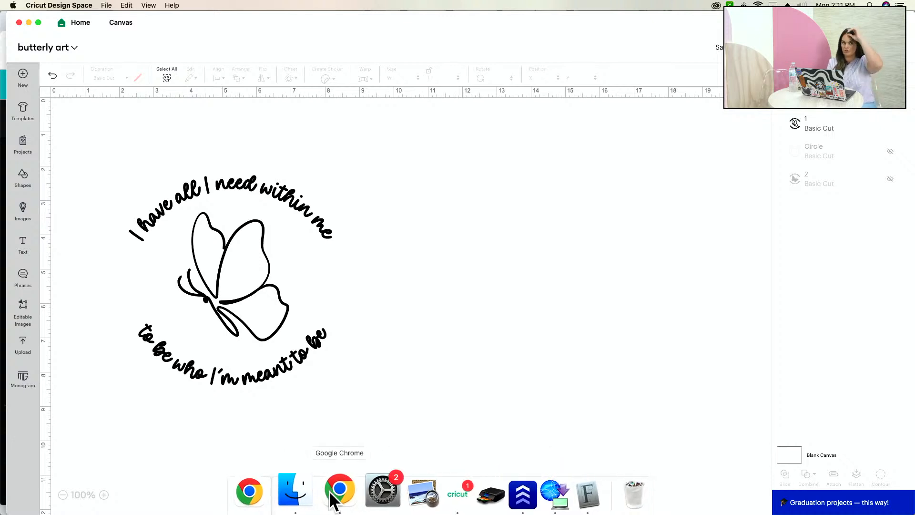
- Switch to the butterfly art design in Canva and duplicate the page 2 quote with the multicoloured butterfly
click(329, 491)
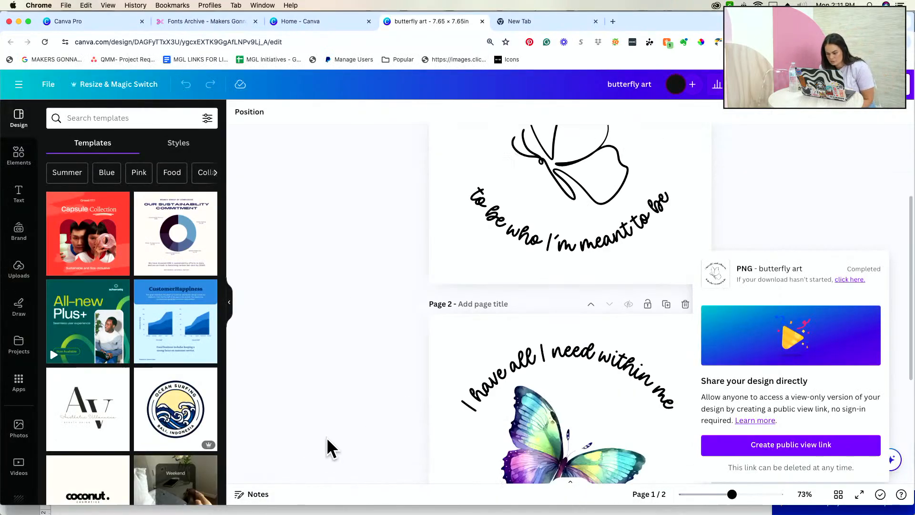
scroll(327, 436, down, 3)
scroll(327, 437, up, 1)
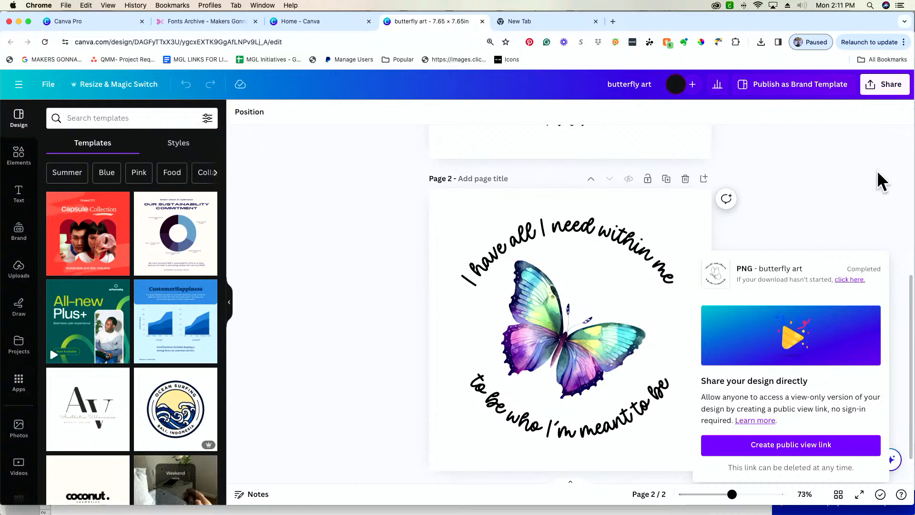
click(774, 217)
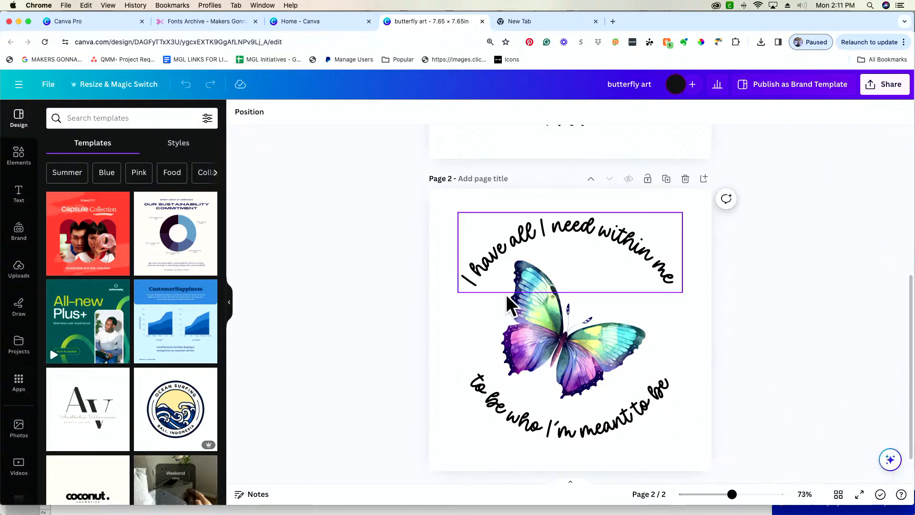
click(666, 180)
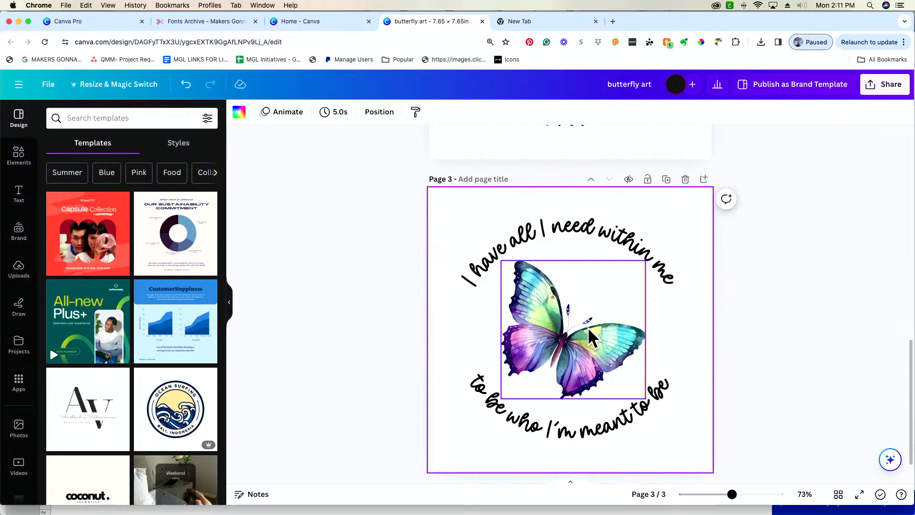
- Search the graphics elements for "butterfly" and replace page 3's multicoloured butterfly with the tan, orange and green one
click(20, 157)
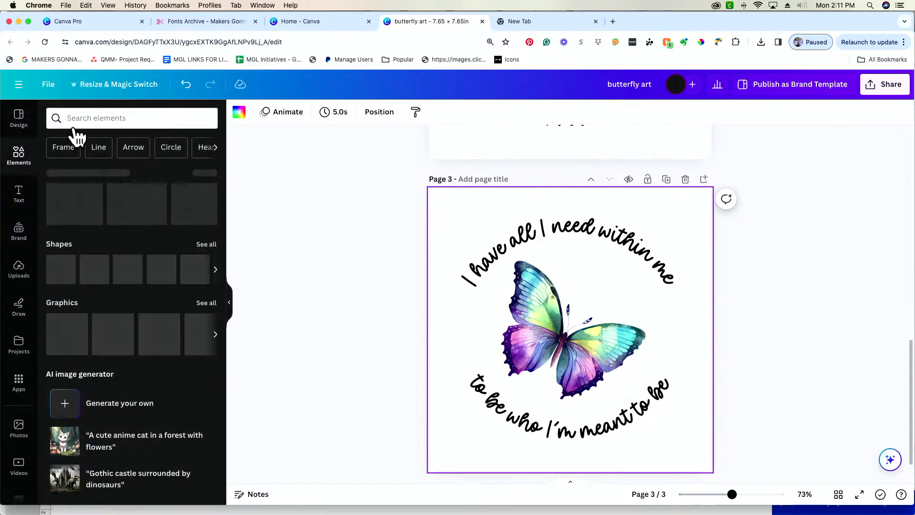
click(90, 121)
text(butt)
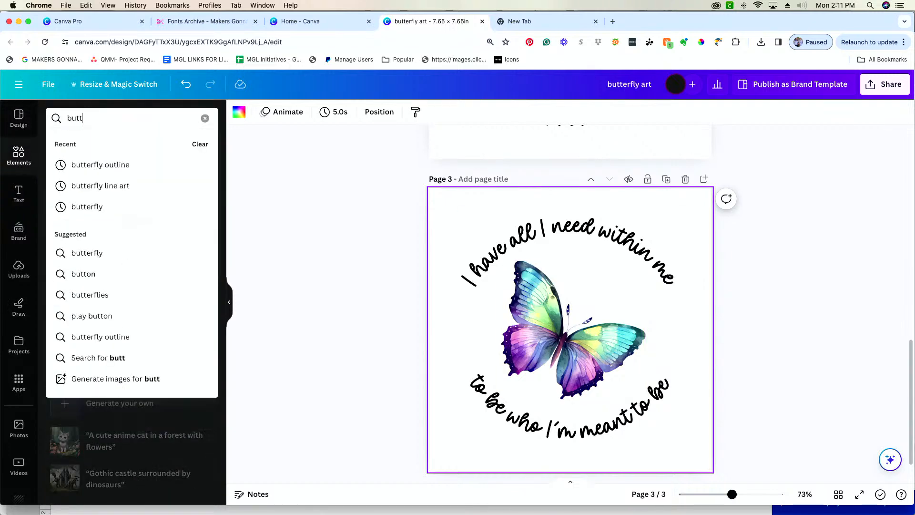
text(erfly)
key(Return)
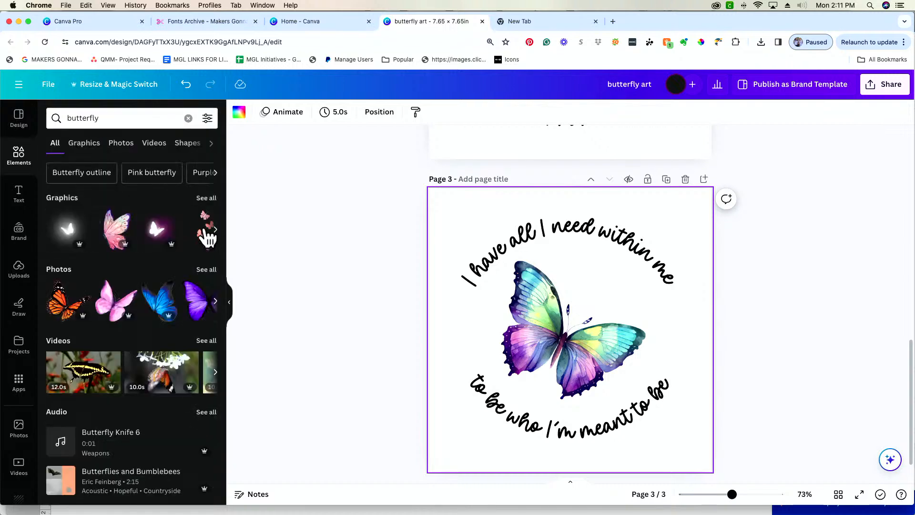
click(210, 197)
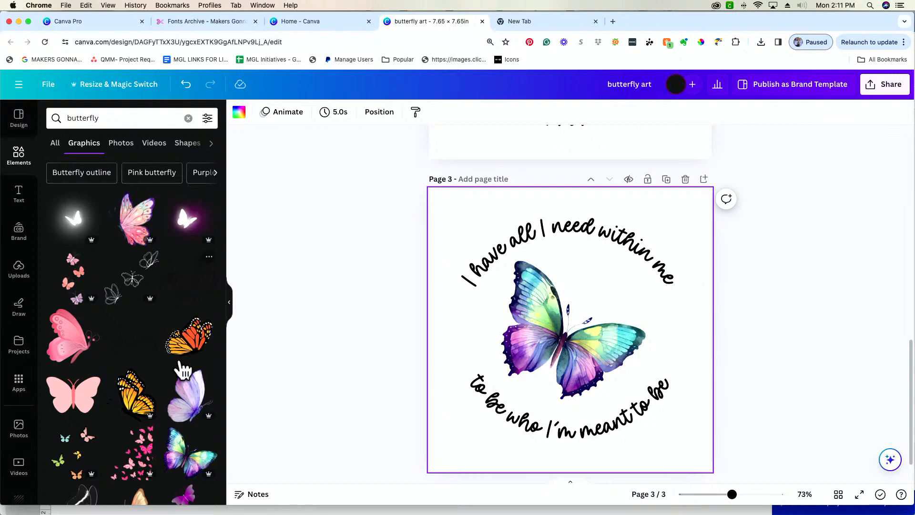
scroll(122, 439, down, 3)
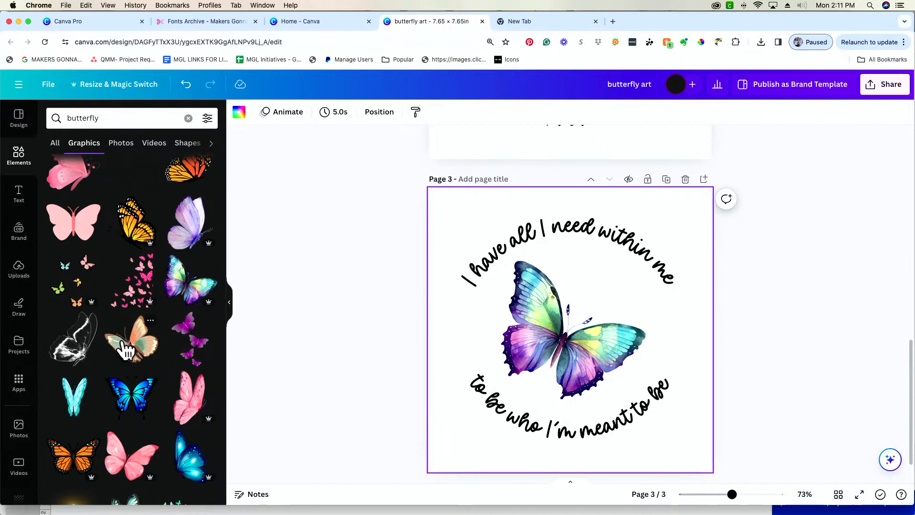
click(606, 343)
key(Delete)
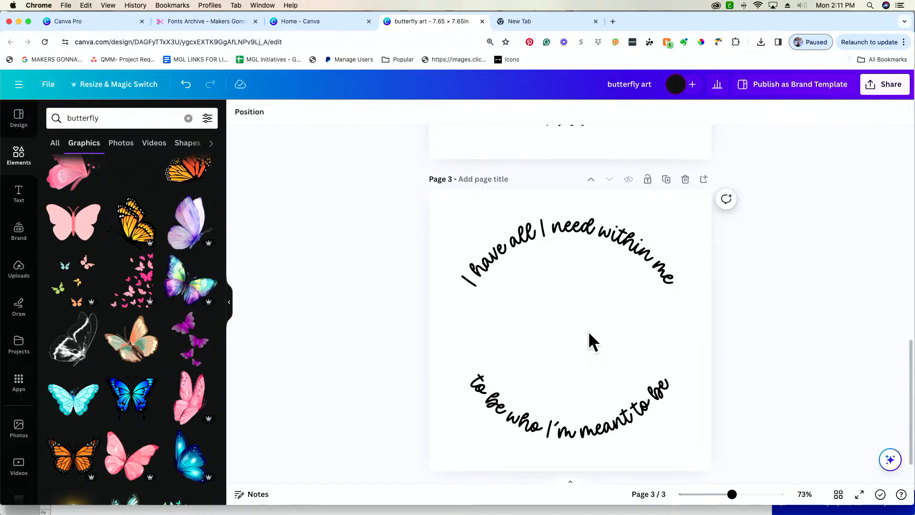
click(131, 339)
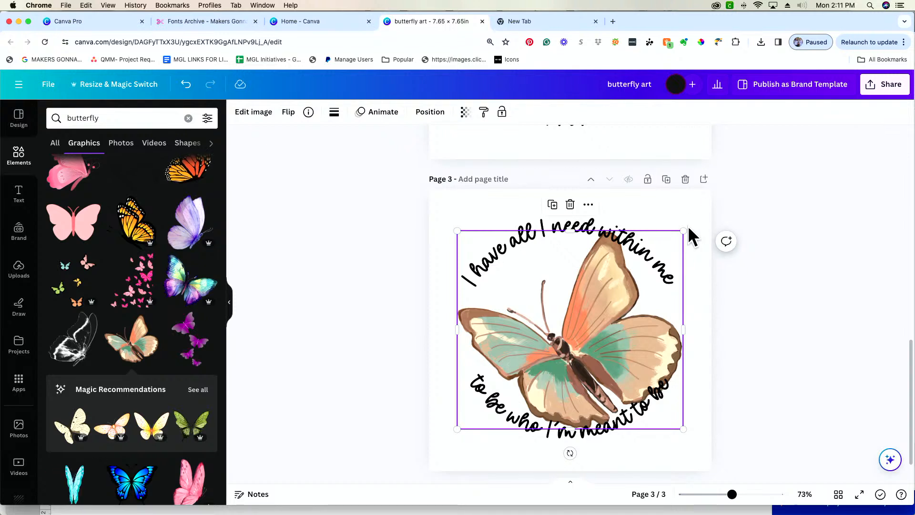
- Scale down the new butterfly on page 3 and position it between the two curved text lines
drag(684, 229, 619, 292)
drag(578, 351, 602, 312)
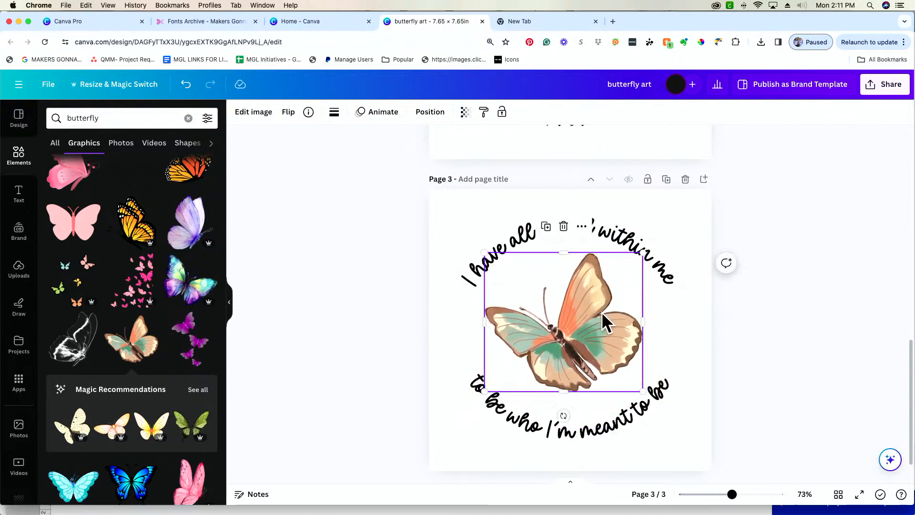
click(715, 353)
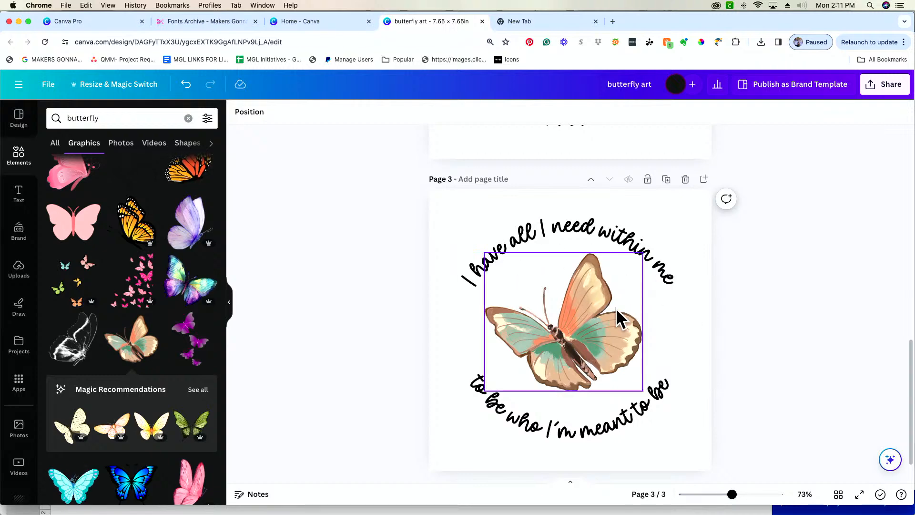
- Duplicate page 3 and delete both curved text lines from the copy, keeping only the butterfly
click(666, 179)
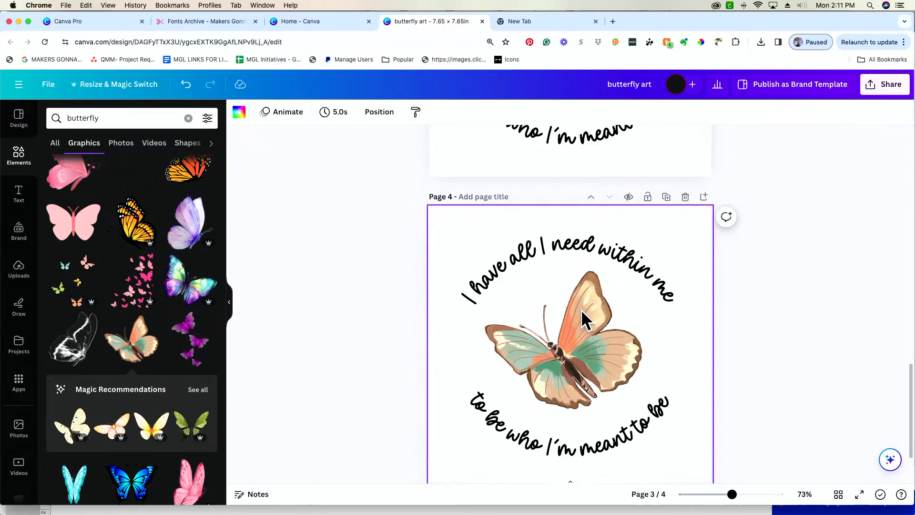
click(610, 242)
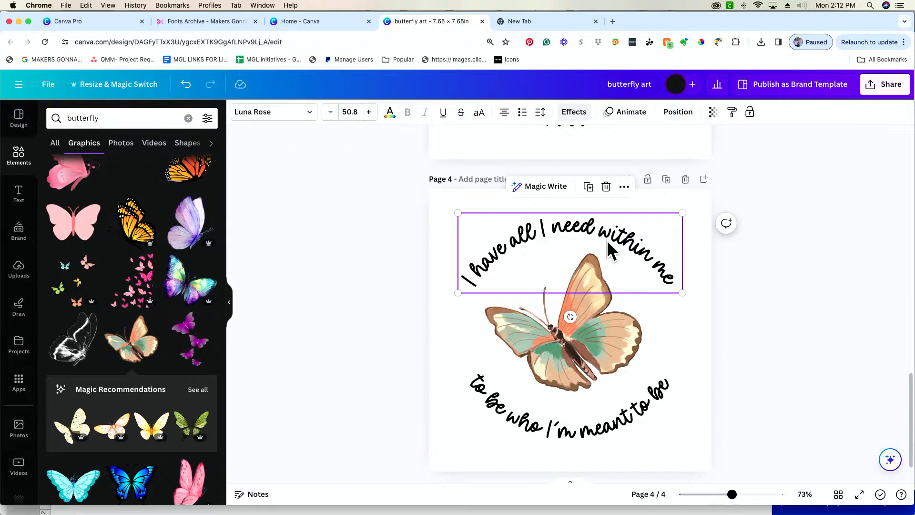
key(Delete)
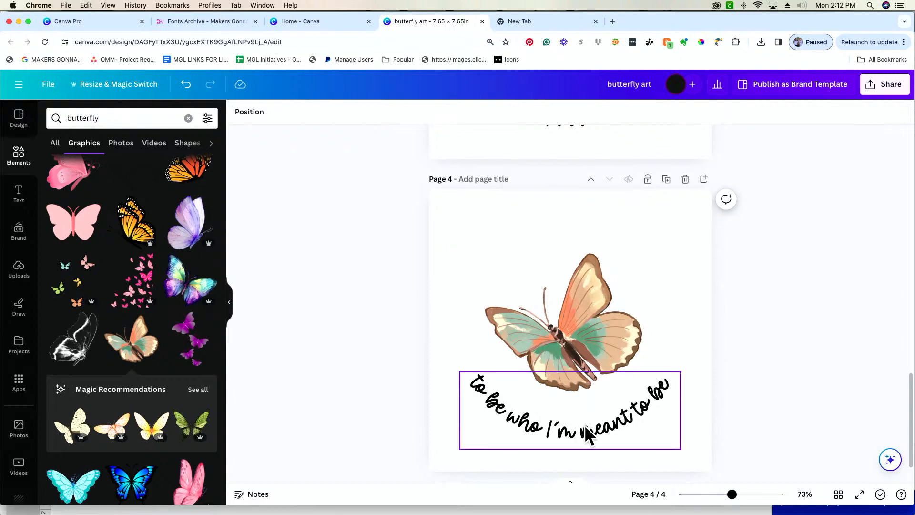
click(584, 425)
key(Delete)
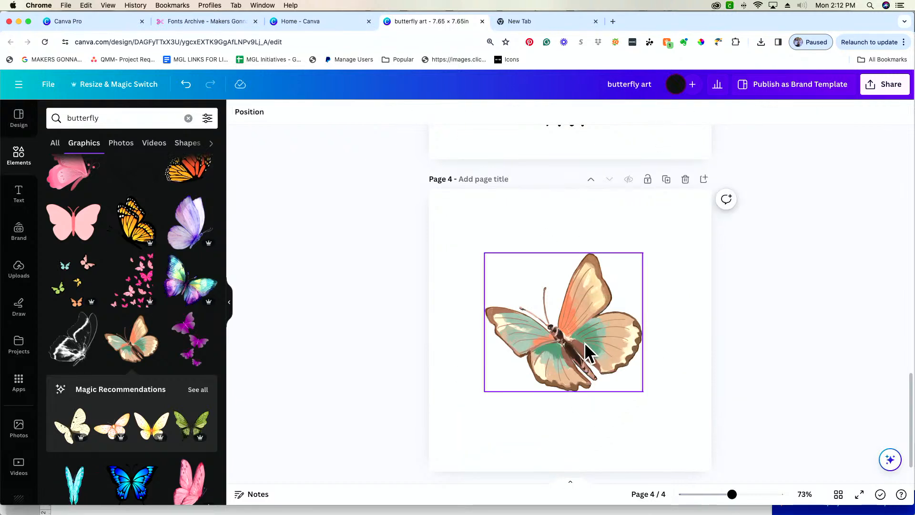
- Download only page 4 of the design as a PNG file
click(885, 89)
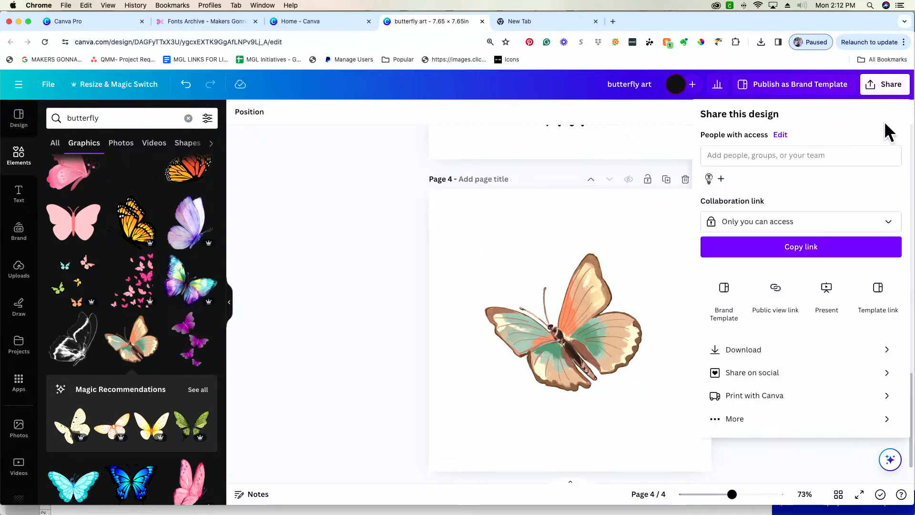
click(750, 351)
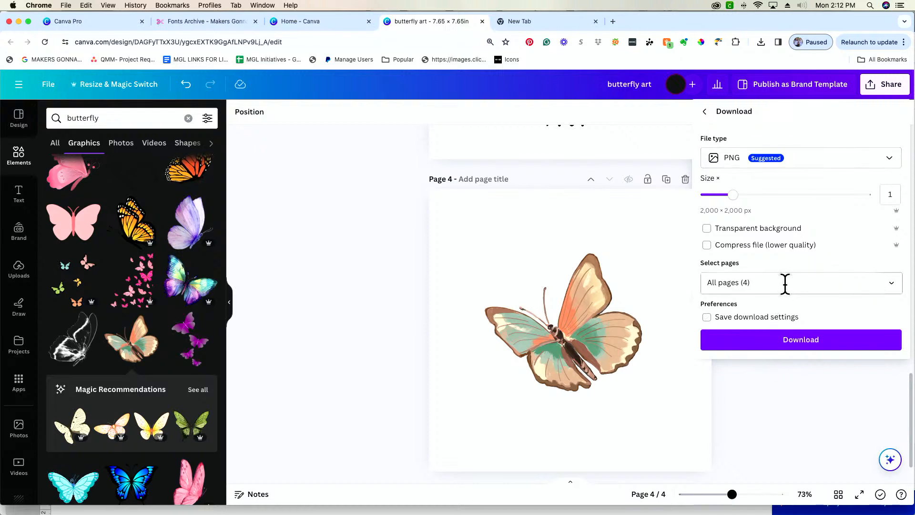
click(800, 284)
click(892, 313)
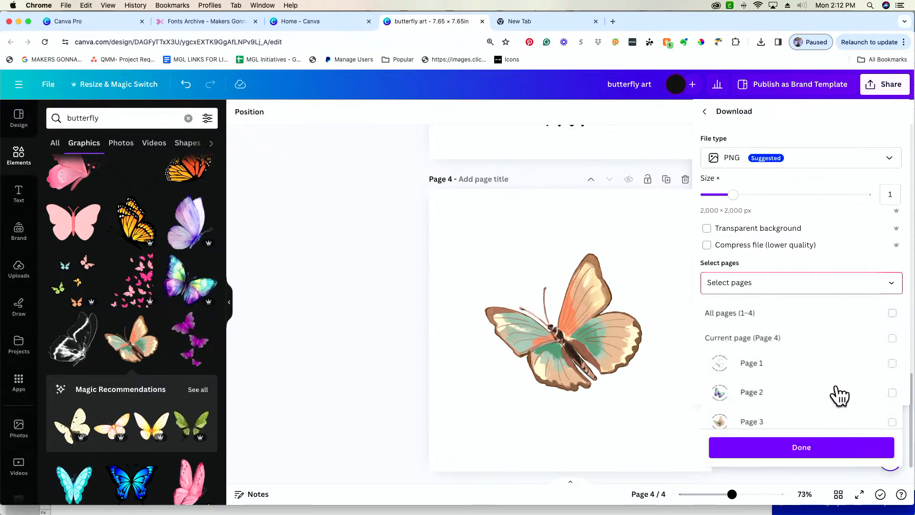
scroll(833, 394, down, 2)
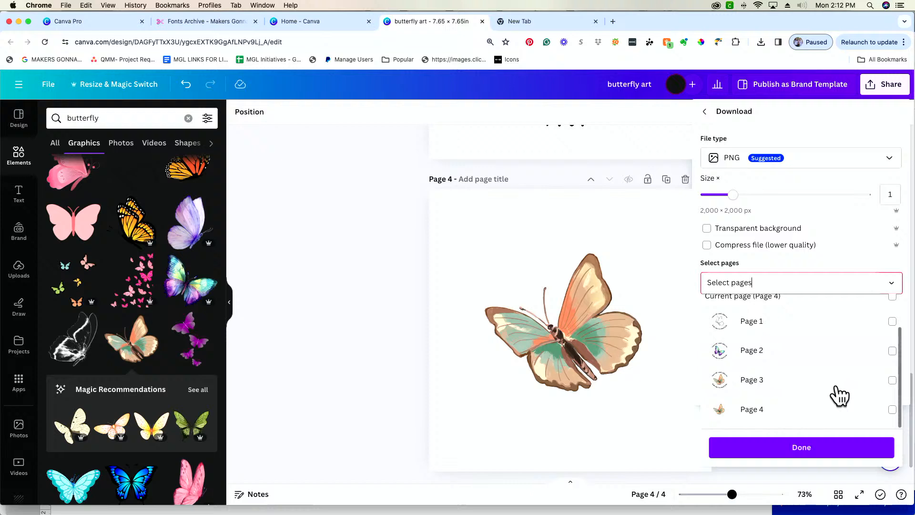
click(891, 410)
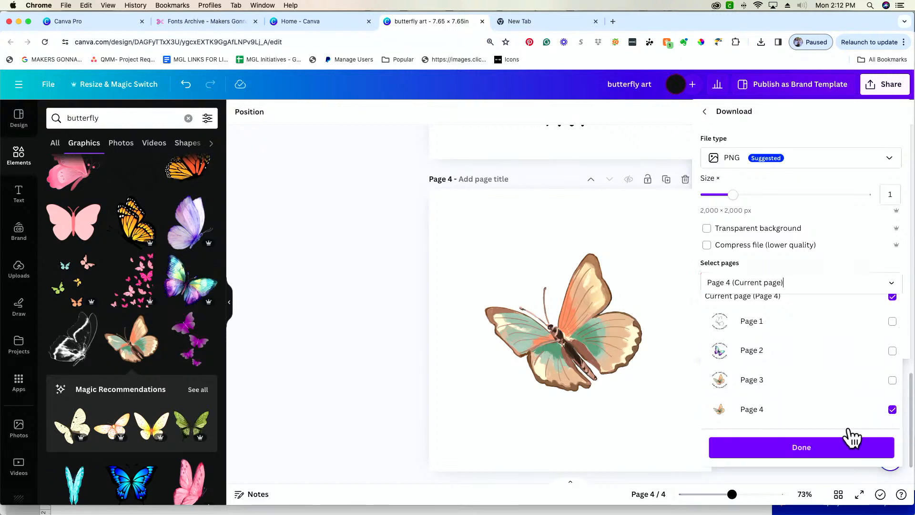
click(773, 458)
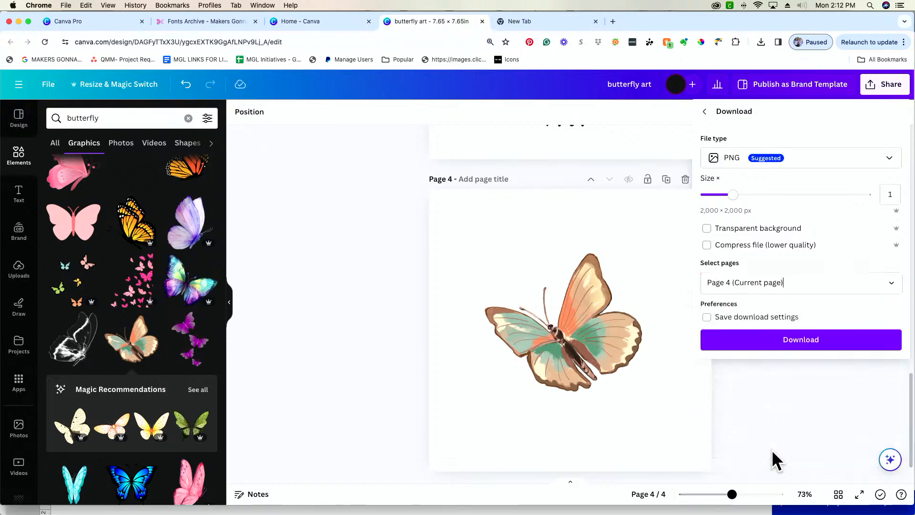
click(785, 340)
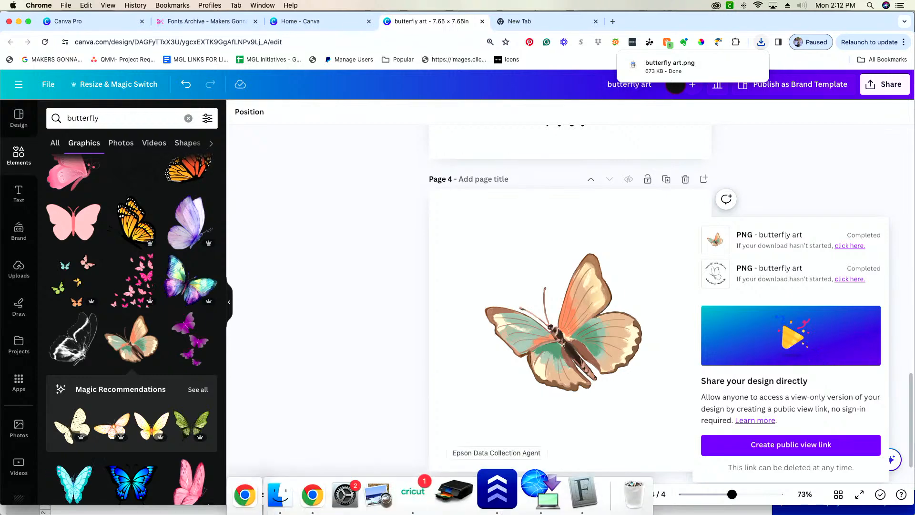
- Switch to Cricut Design Space and load butterfly art.png from the Downloads folder as a new image upload
click(434, 505)
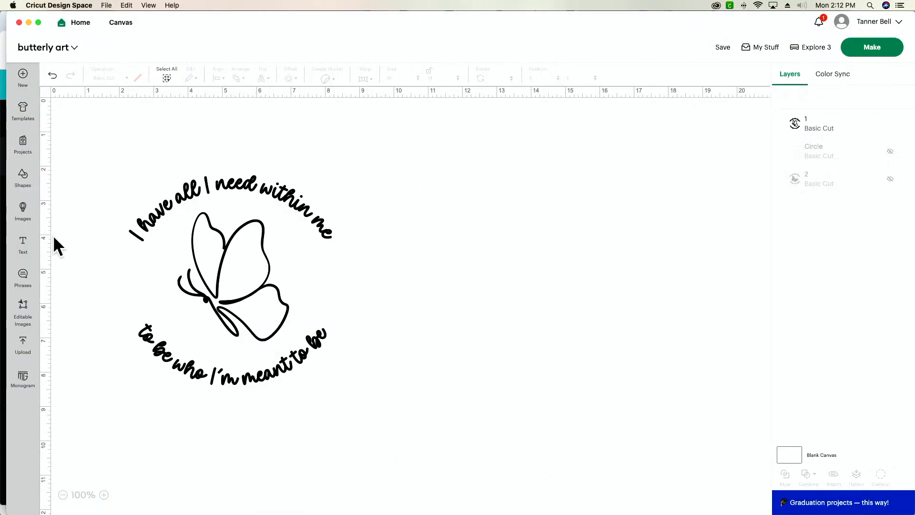
click(22, 345)
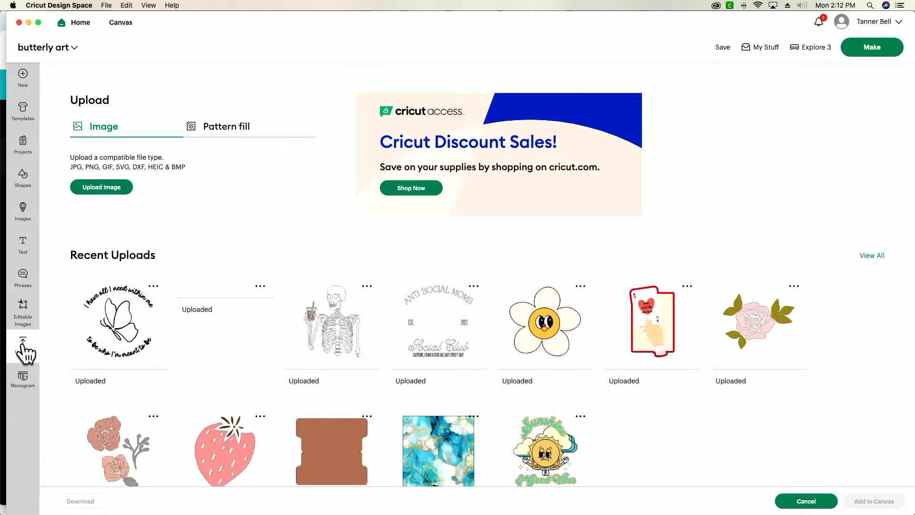
click(94, 190)
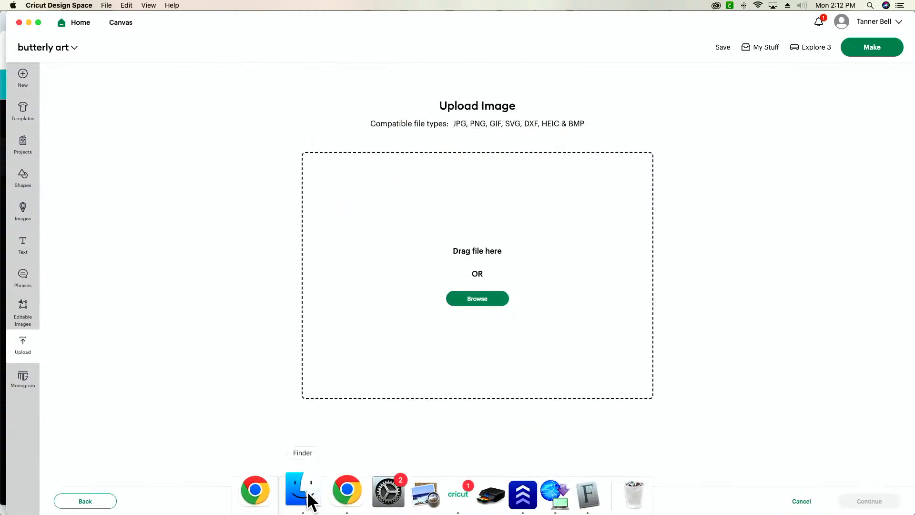
click(307, 493)
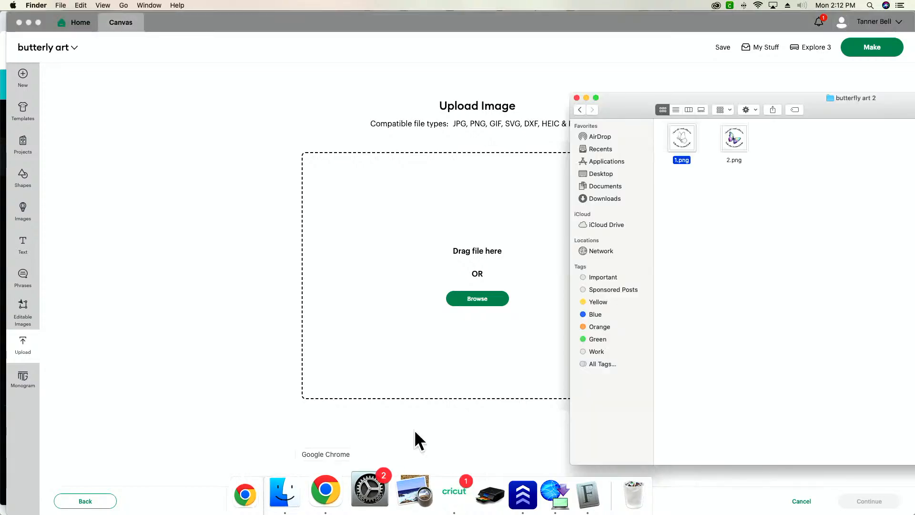
click(604, 198)
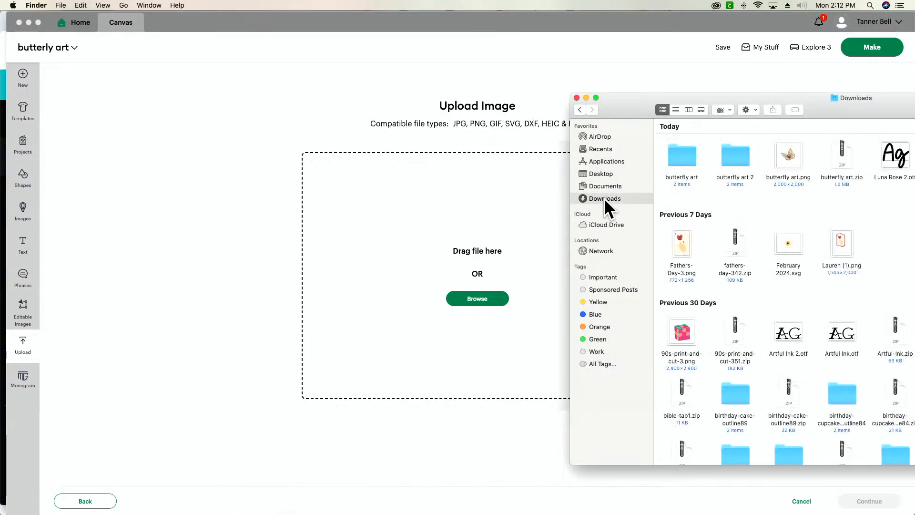
drag(793, 159, 489, 227)
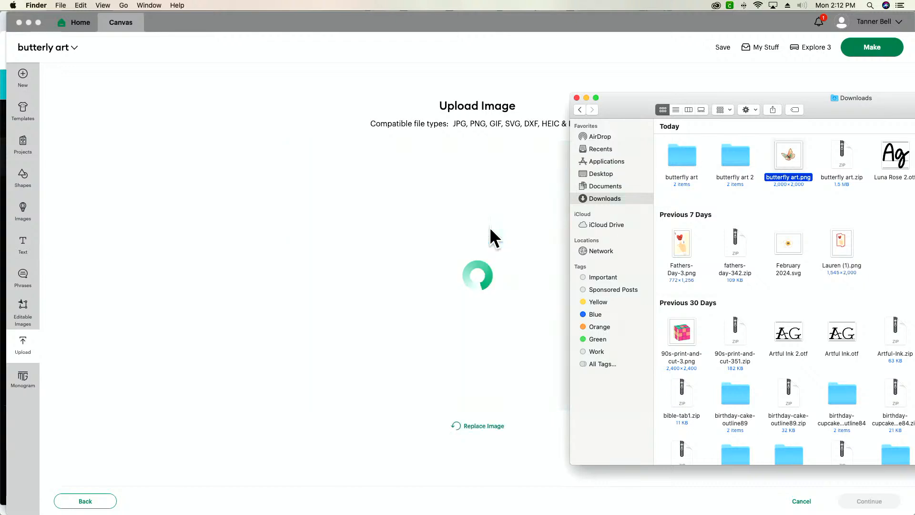
- Keep the butterfly image's background settings unmodified, convert it to a Flat Graphic, and finish uploading it as "butterfly art"
click(882, 502)
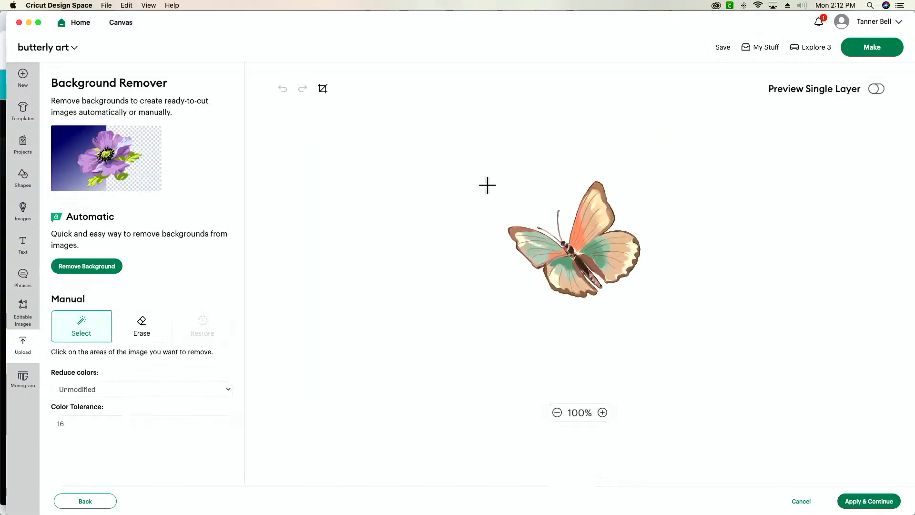
click(882, 501)
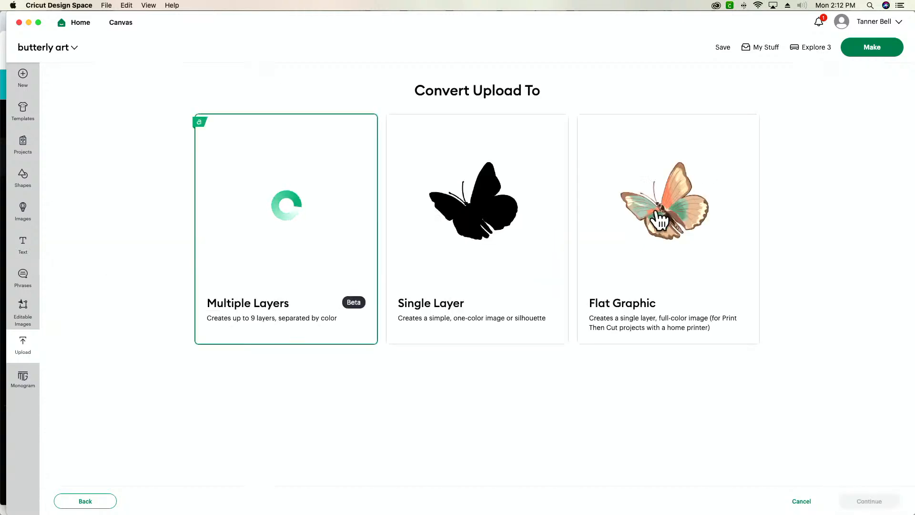
click(662, 226)
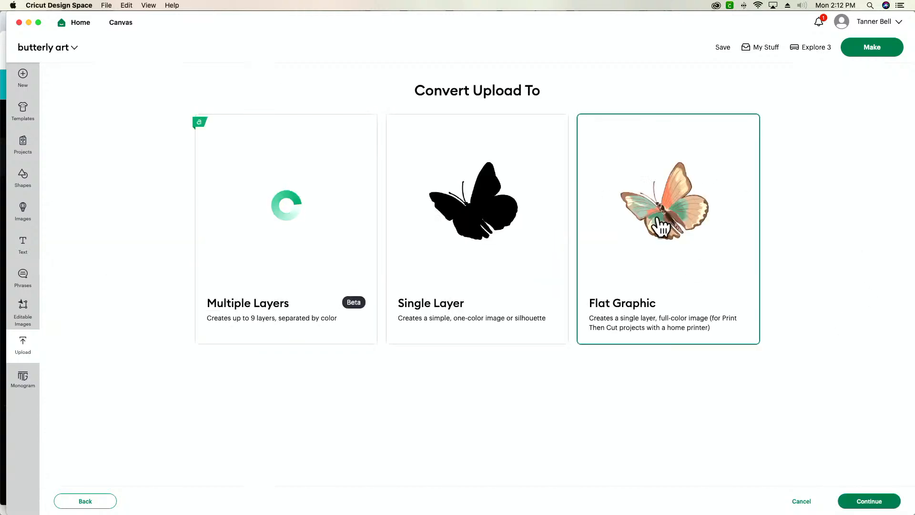
click(858, 500)
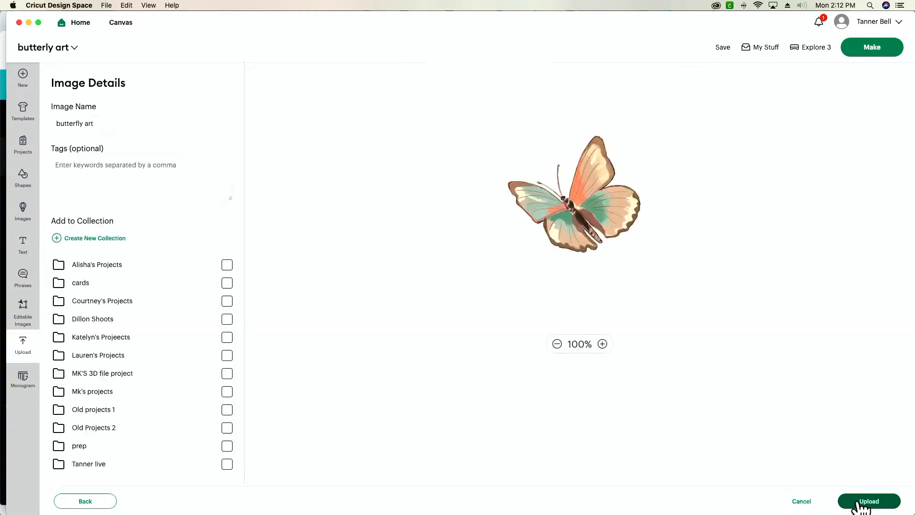
click(862, 504)
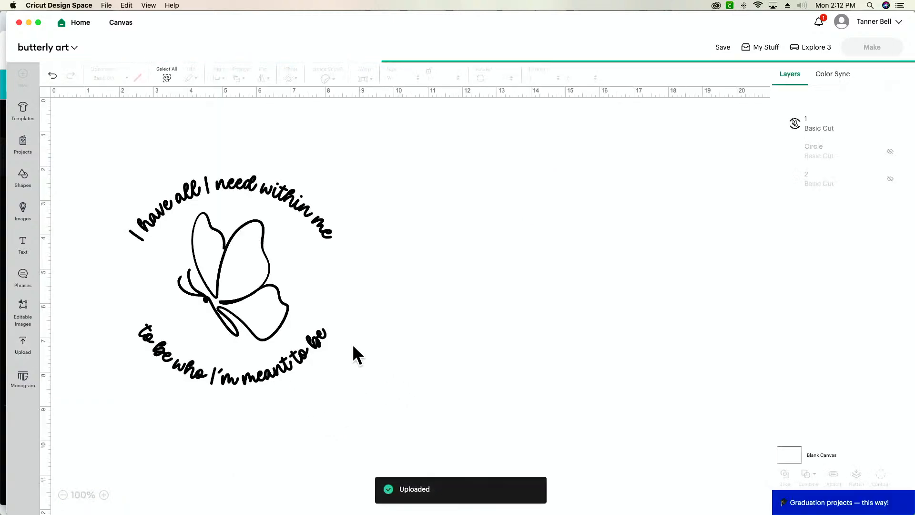
- Move the color butterfly beside the existing quote design and shrink it to about 3.25 x 2.86 in
drag(233, 305, 545, 317)
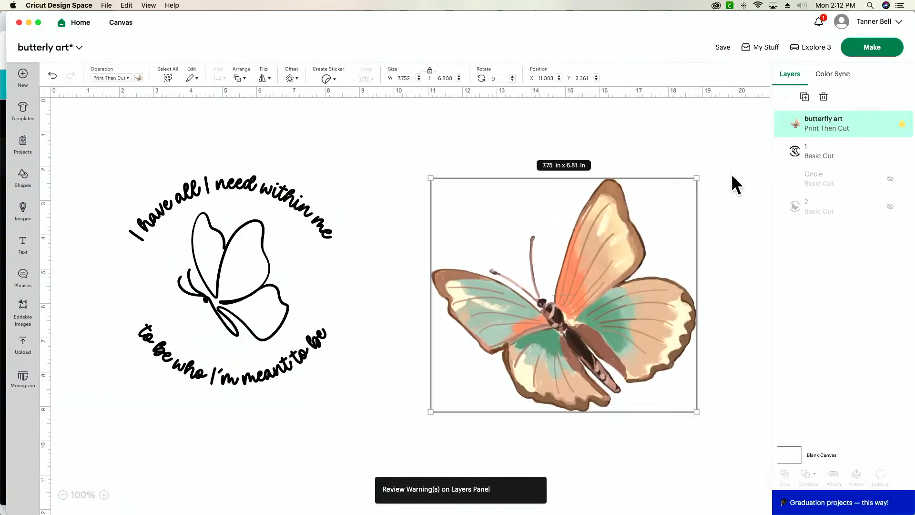
drag(691, 177, 543, 313)
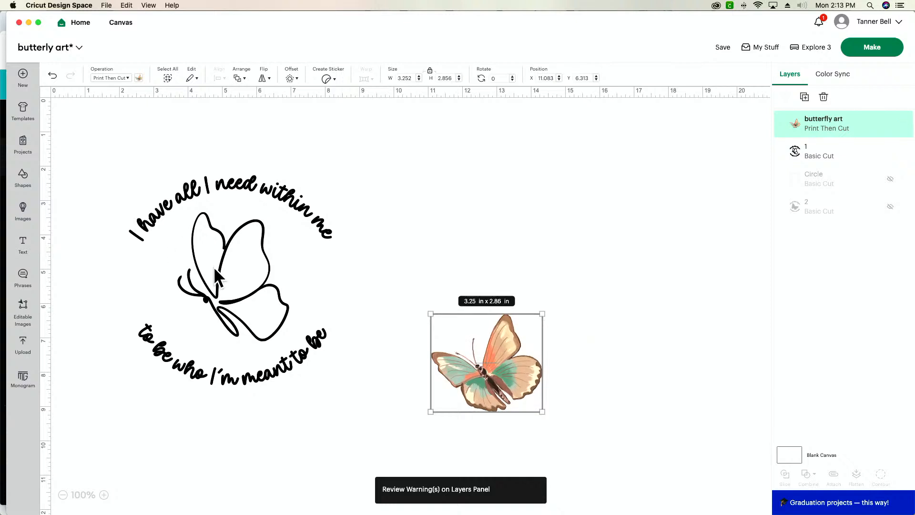
click(214, 267)
drag(509, 371, 527, 276)
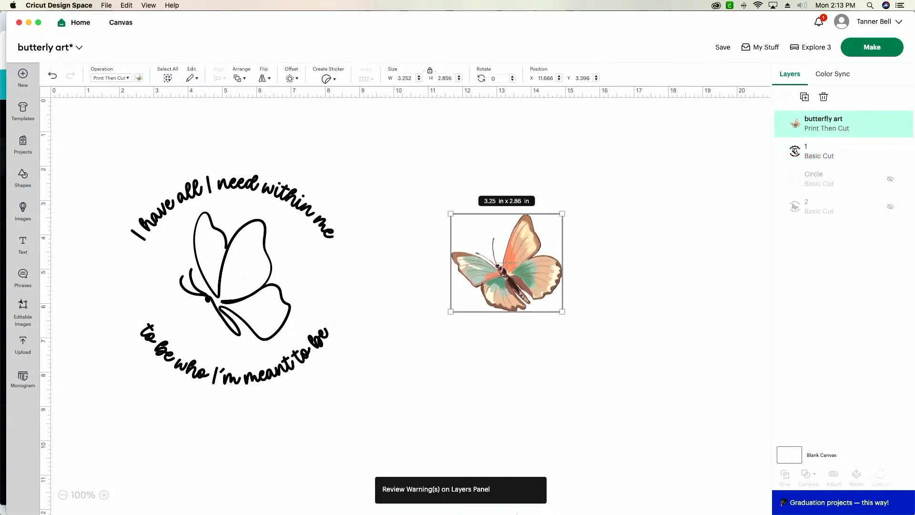
- Switch to the Canva design in Chrome and delete the butterfly from page 3, keeping both curved text lines
mouse_move(536, 495)
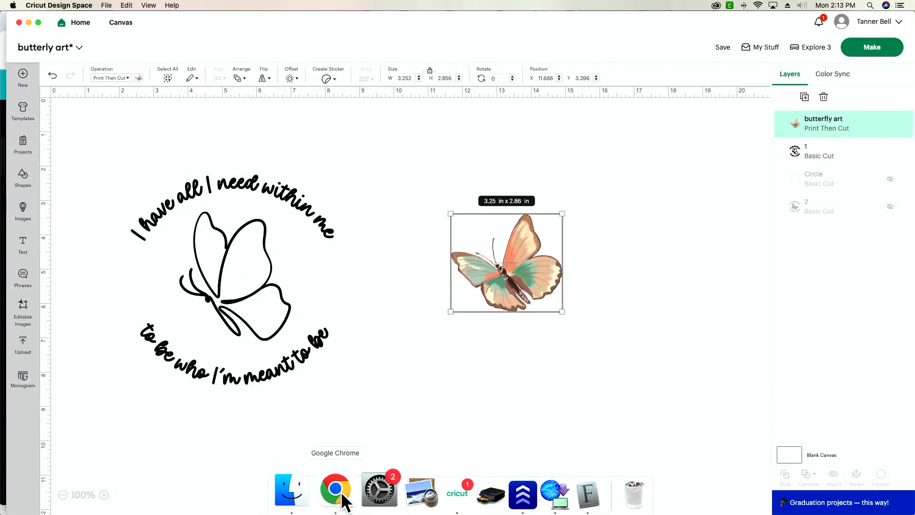
click(342, 496)
scroll(526, 205, up, 5)
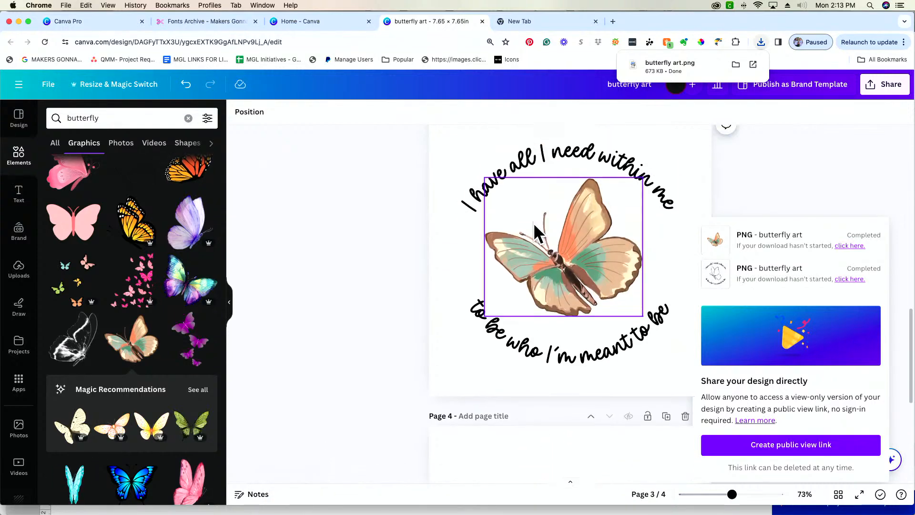
click(534, 226)
key(Delete)
click(887, 87)
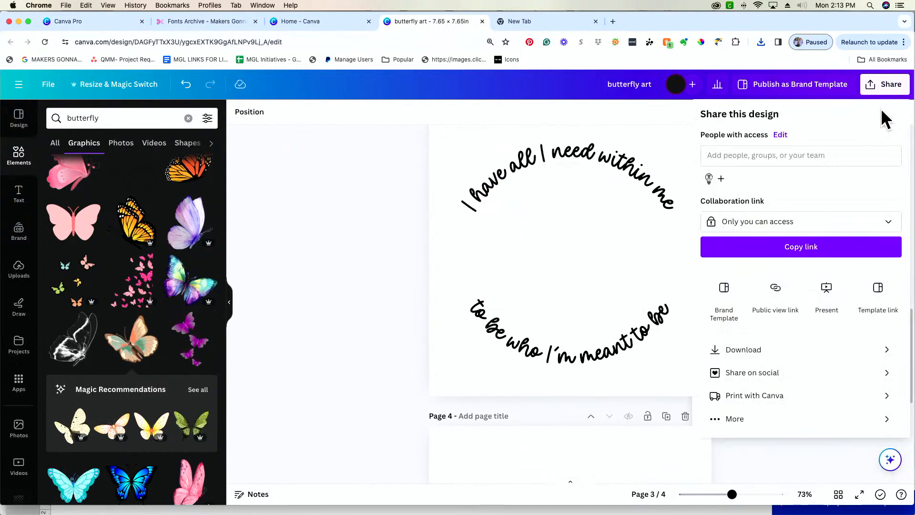
click(776, 352)
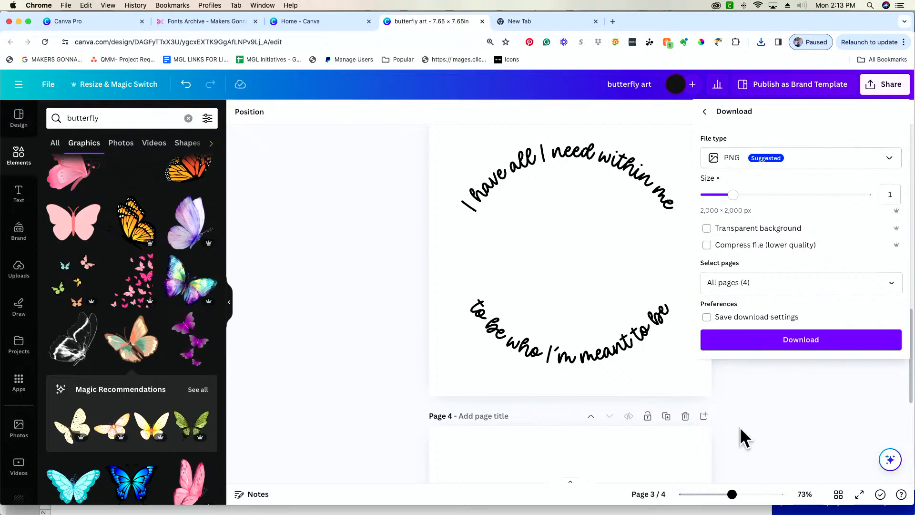
click(765, 441)
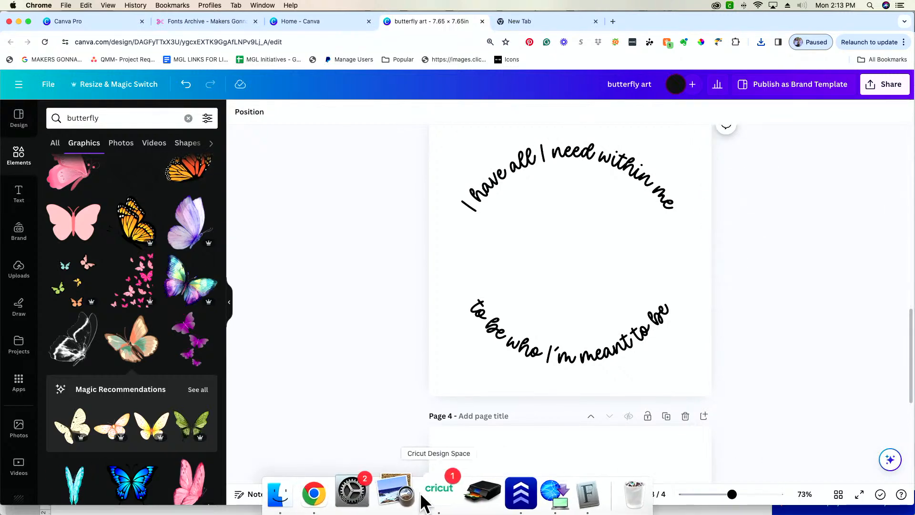
- Switch to Cricut Design Space and add the text "I have all I need within me" above the color butterfly
click(422, 502)
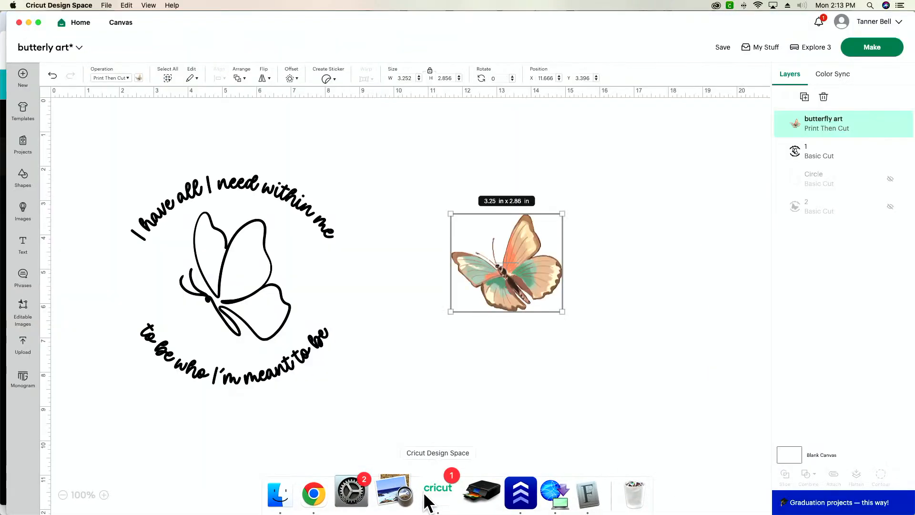
click(24, 253)
click(253, 437)
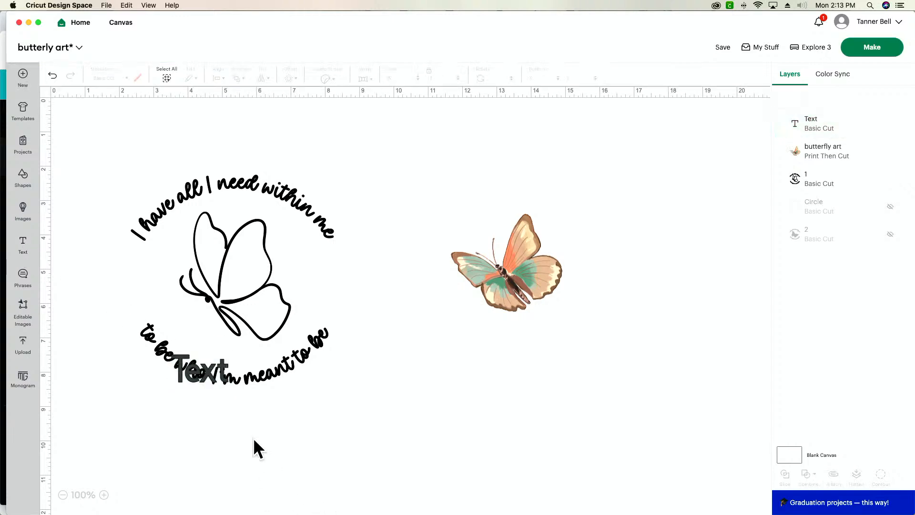
drag(217, 376, 495, 196)
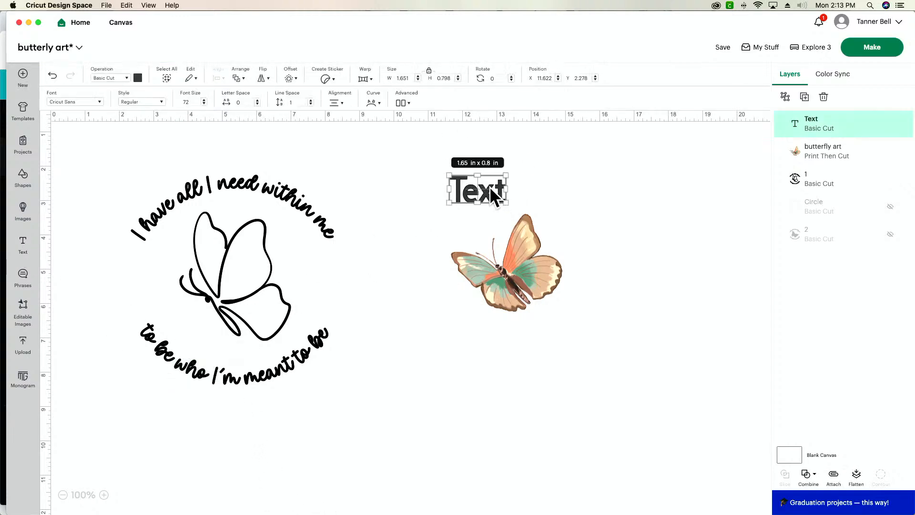
double_click(490, 186)
text(I have al)
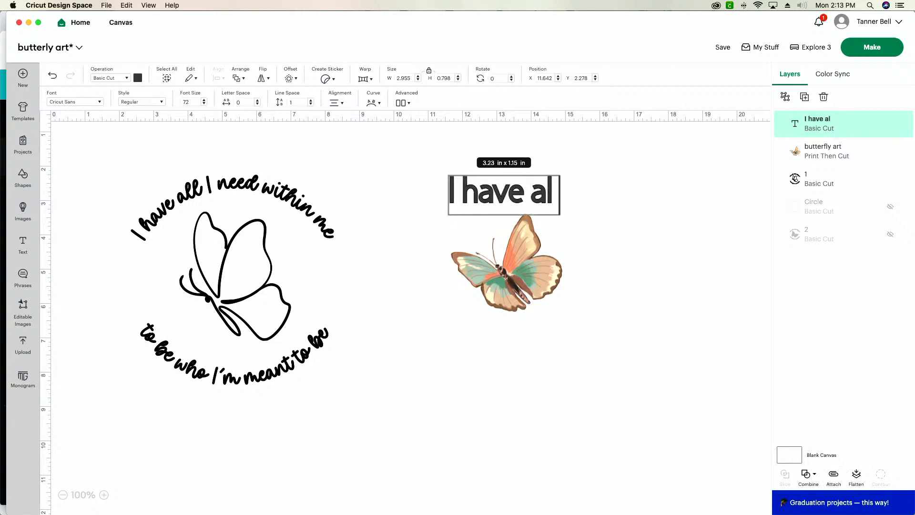
key(BackSpace)
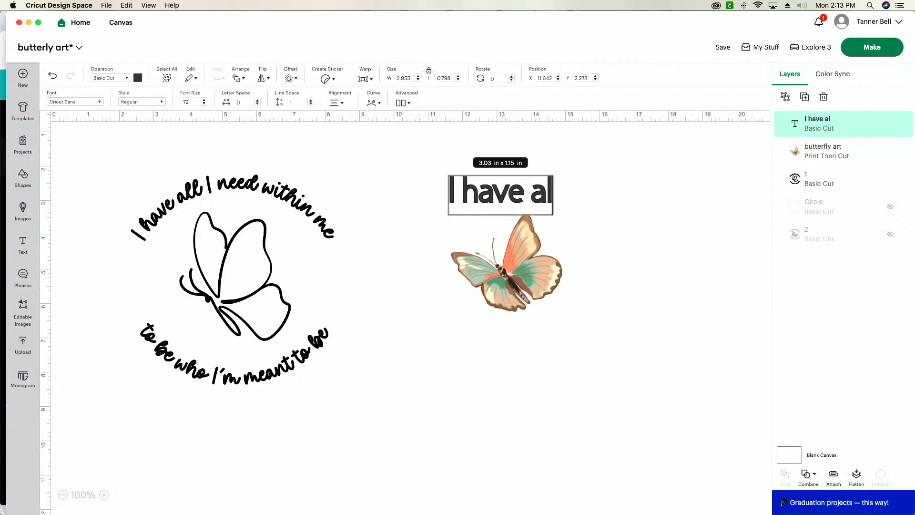
text(l I)
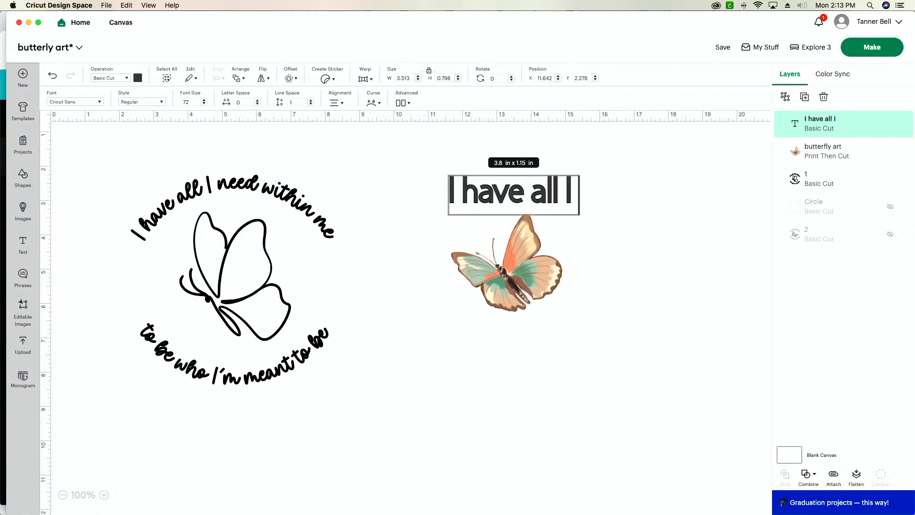
text( need within me)
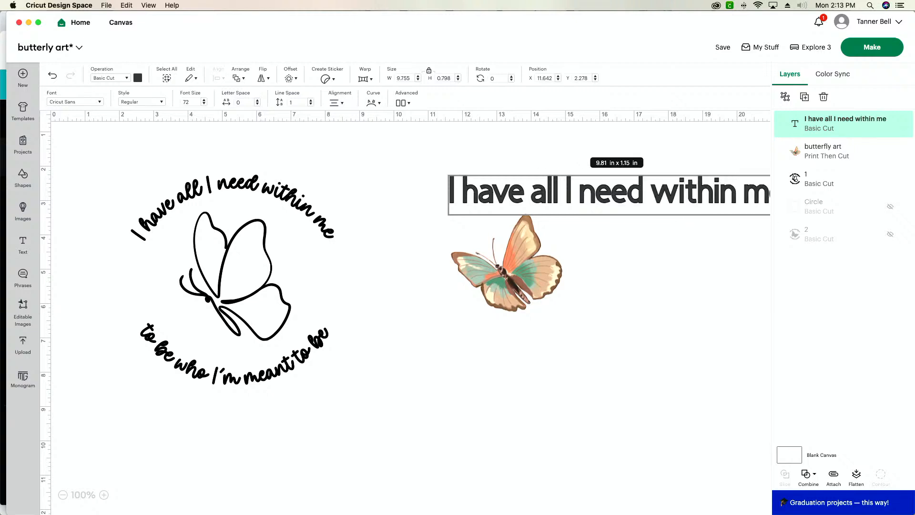
- Set the font of the new text to the system font Luna Rose
key(super+a)
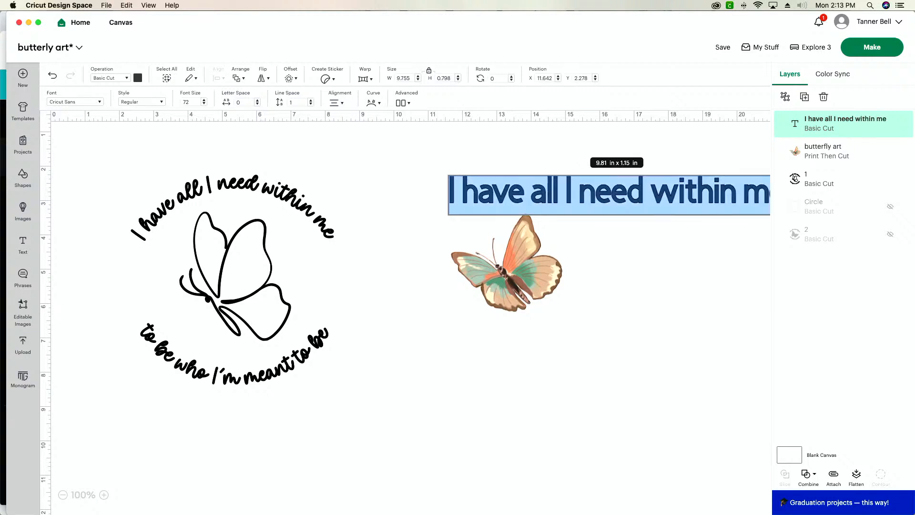
click(70, 102)
click(745, 134)
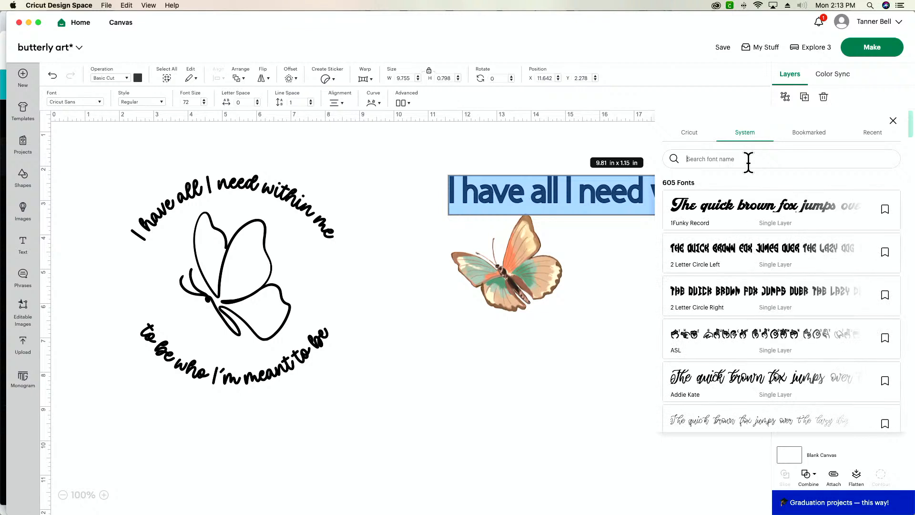
click(748, 162)
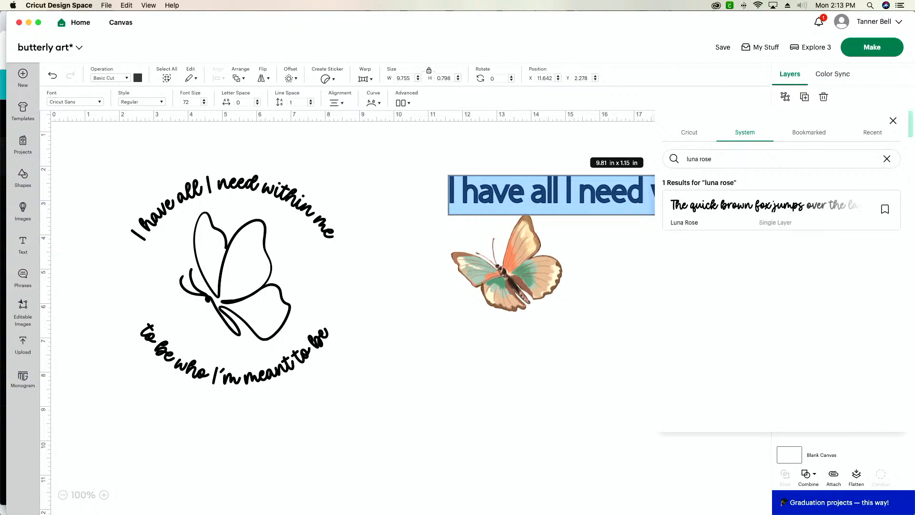
click(744, 211)
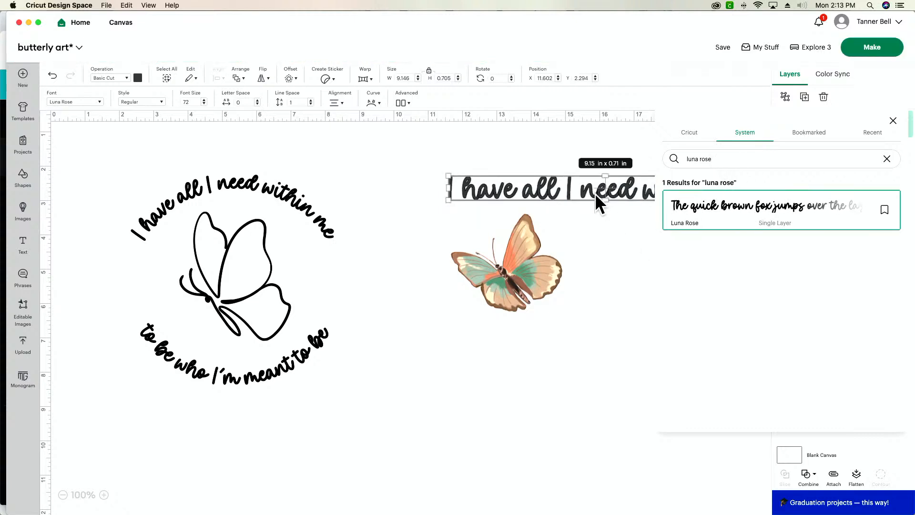
- Shrink the Luna Rose text to about 6.55 in wide and curve it by 60 in an arch over the butterfly
drag(598, 190, 546, 192)
drag(709, 200, 621, 191)
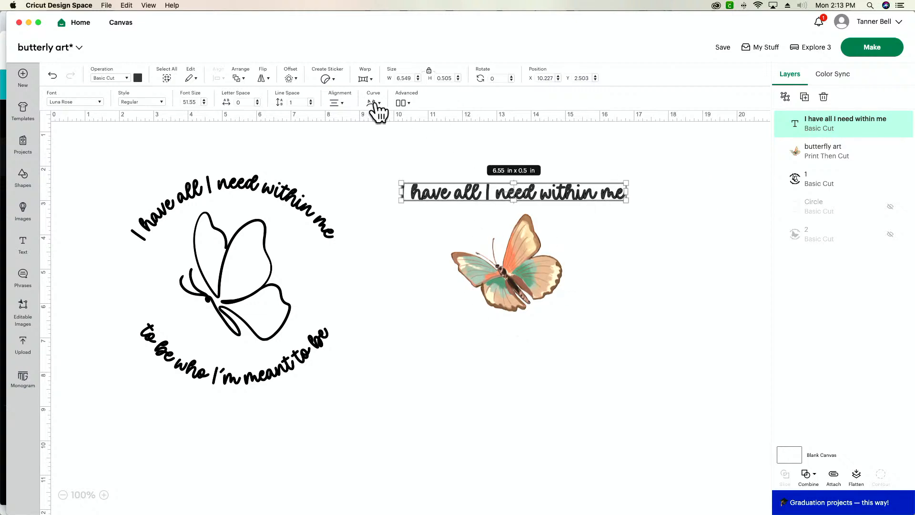
click(374, 103)
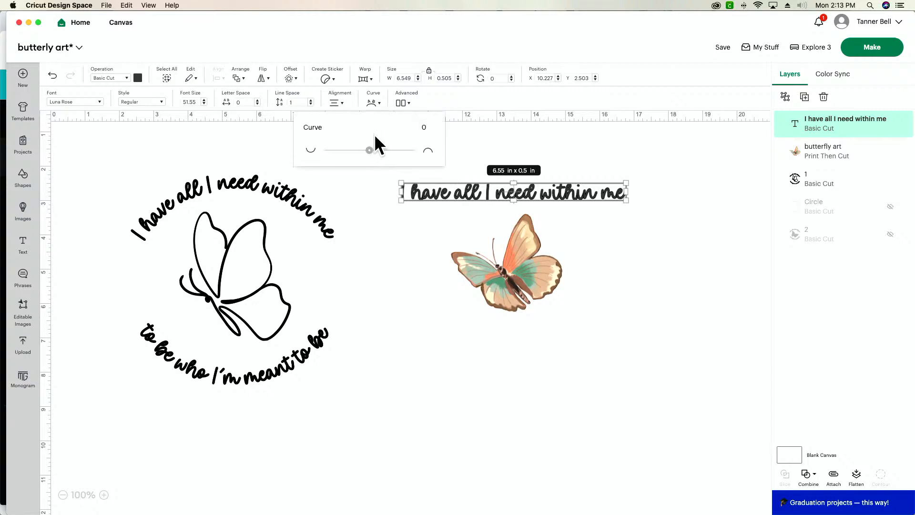
drag(365, 152, 395, 152)
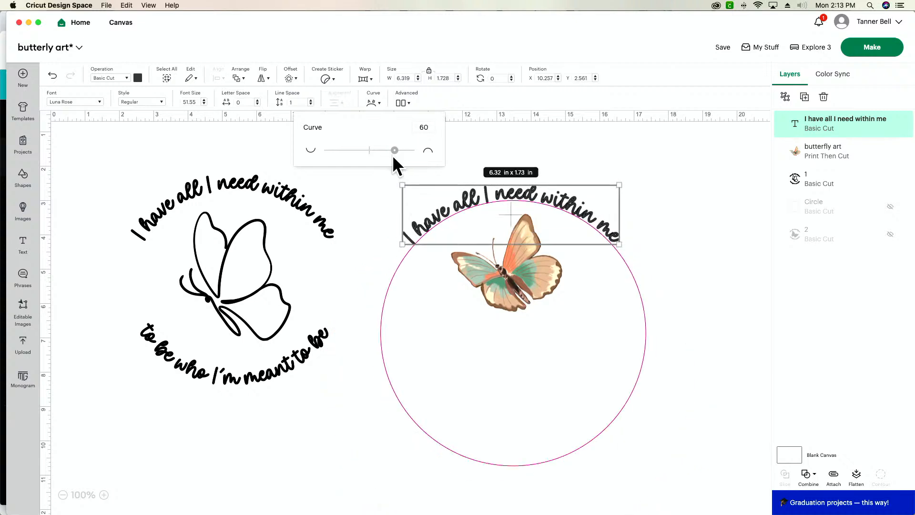
drag(462, 201, 475, 201)
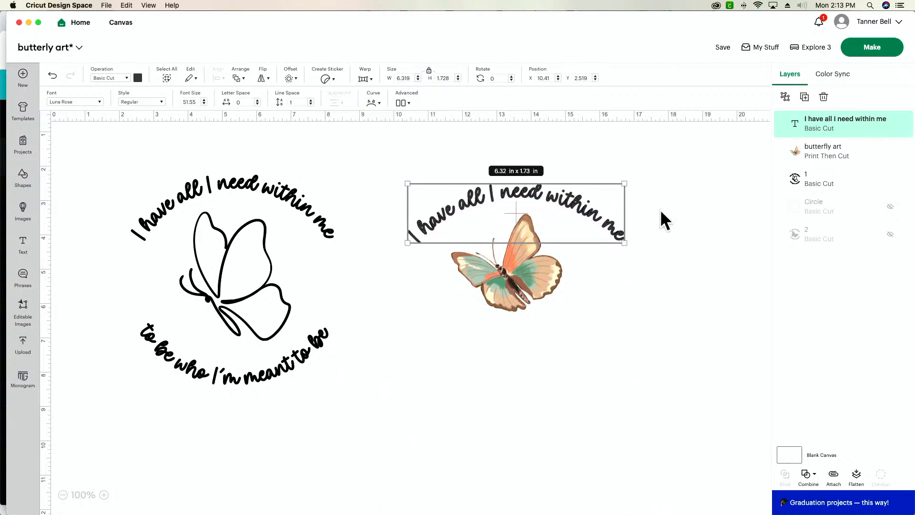
click(672, 224)
- Duplicate the curved text line and place the copy below the color butterfly
click(547, 188)
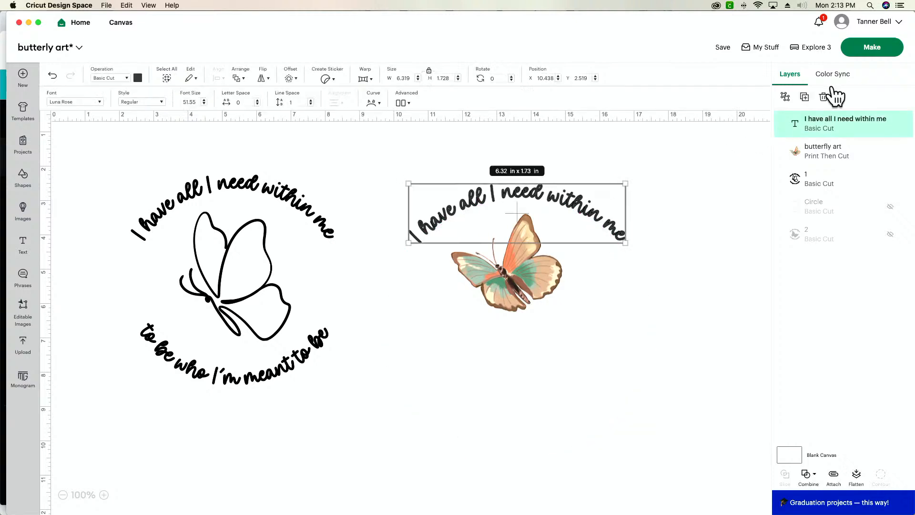
click(805, 96)
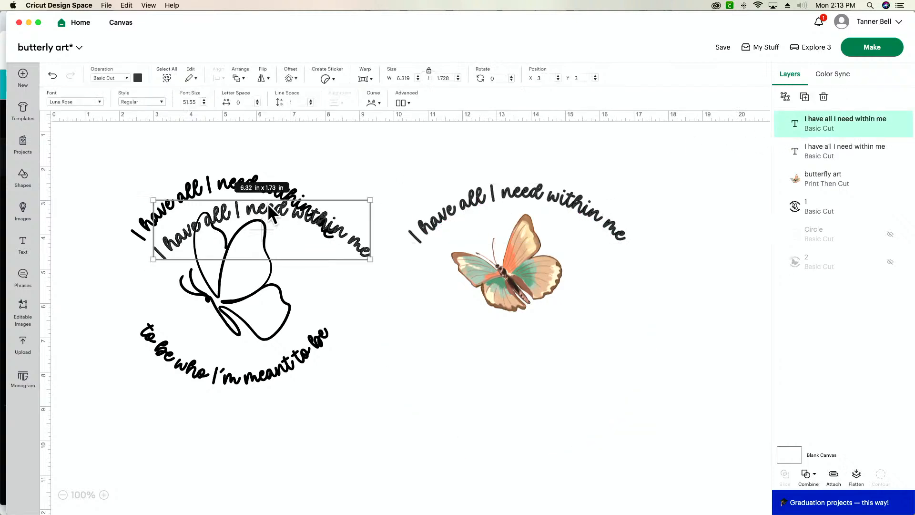
drag(294, 219, 544, 377)
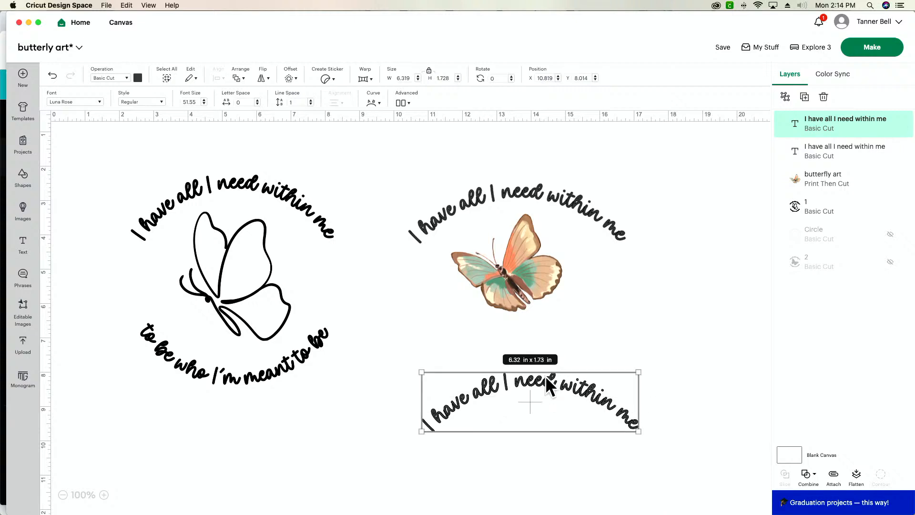
- Replace the wording of the lower text copy with "to be who I'm meant to be"
double_click(586, 395)
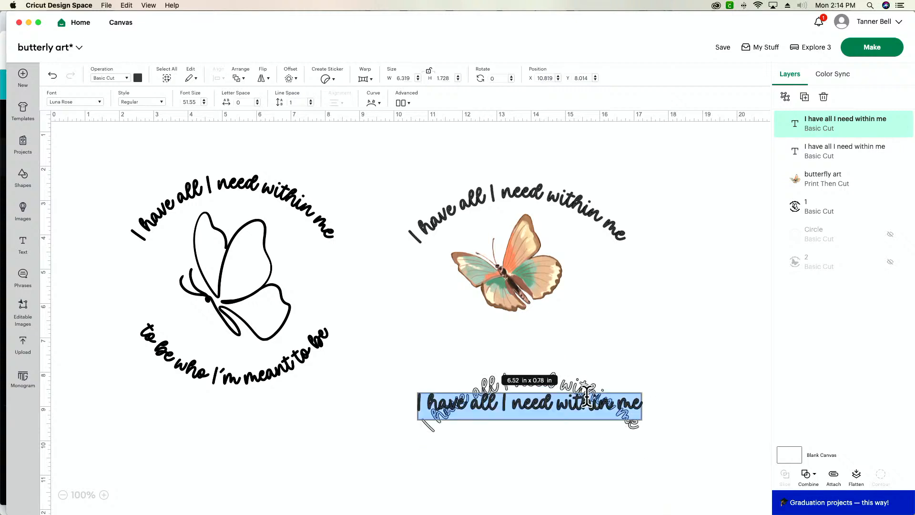
text(to be who)
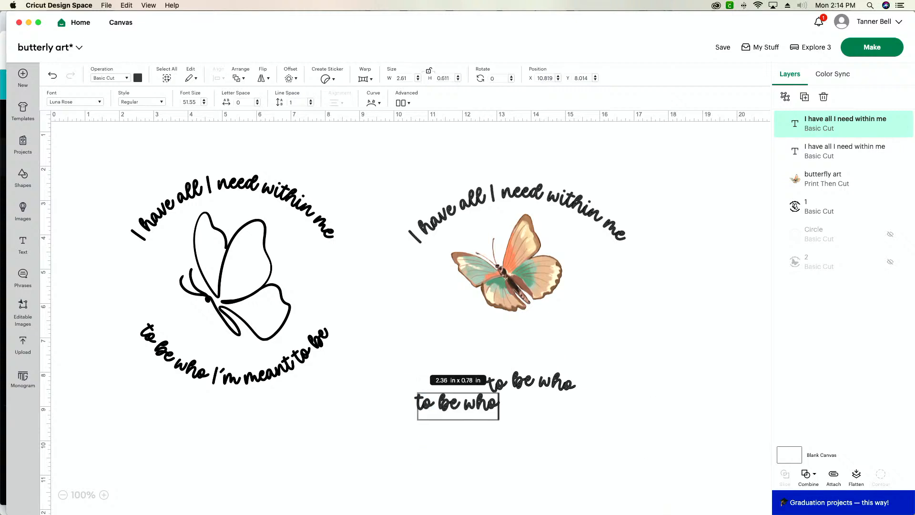
text( I'm)
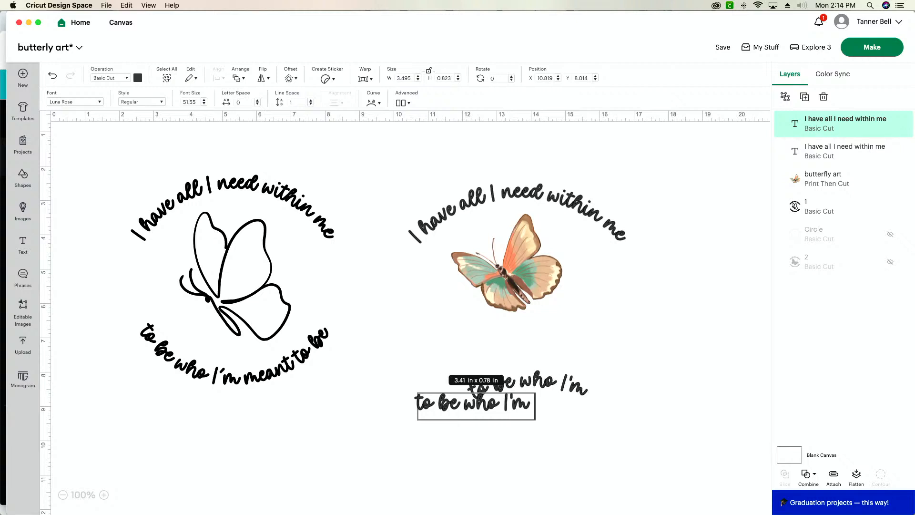
text( meant to be)
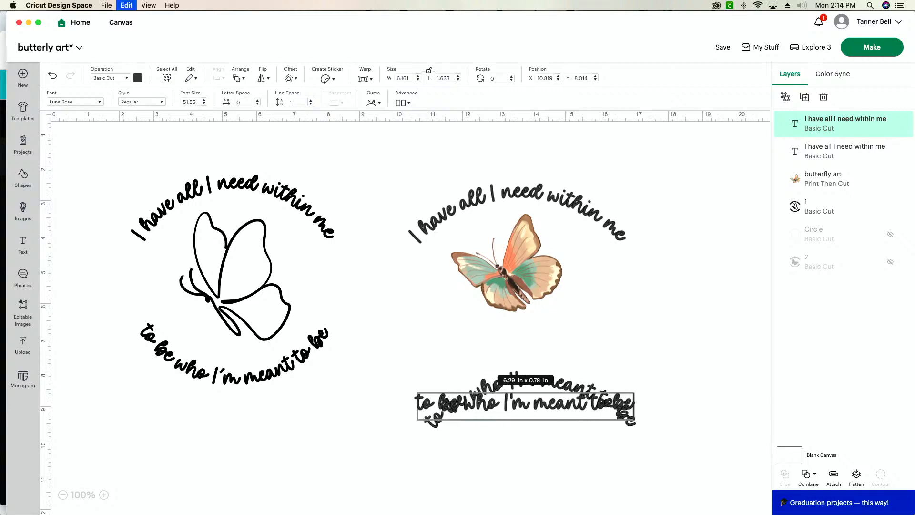
key(super+a)
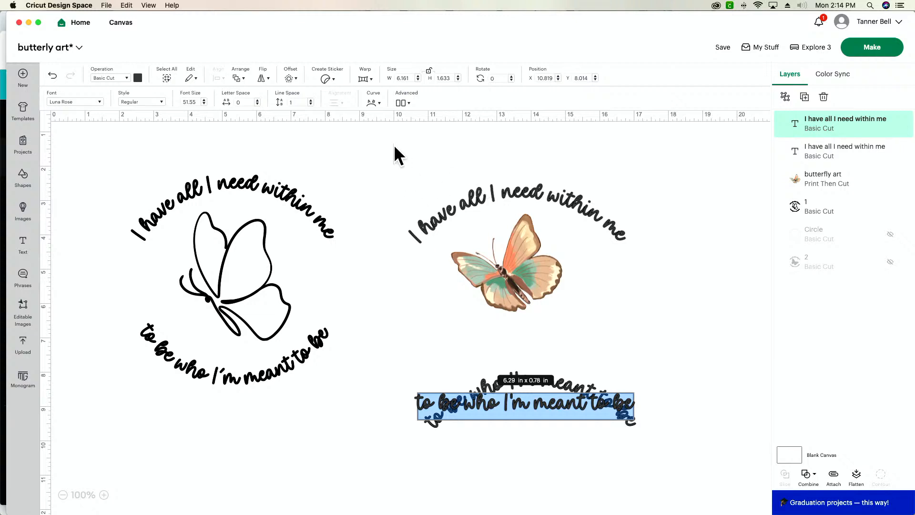
click(367, 170)
- Set the curve of "to be who I'm meant to be" to -60 and position the line beneath the butterfly
click(372, 102)
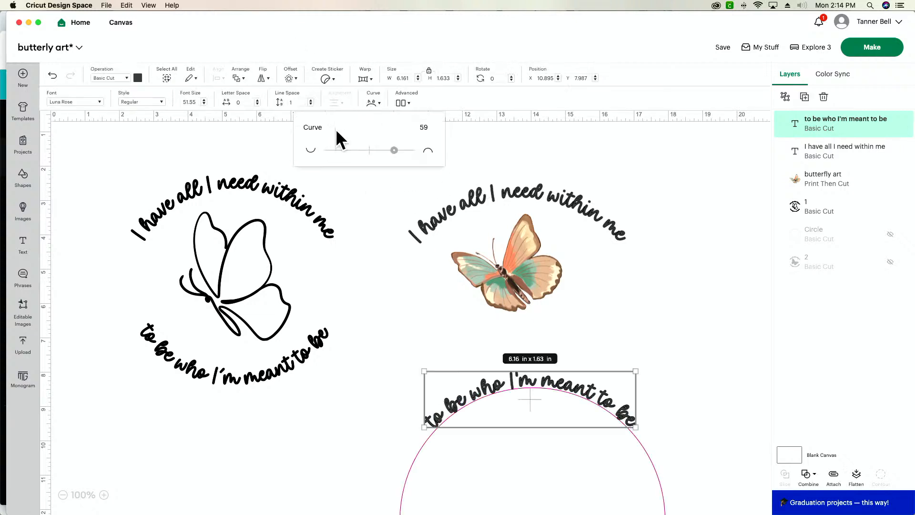
click(420, 127)
drag(393, 151, 344, 150)
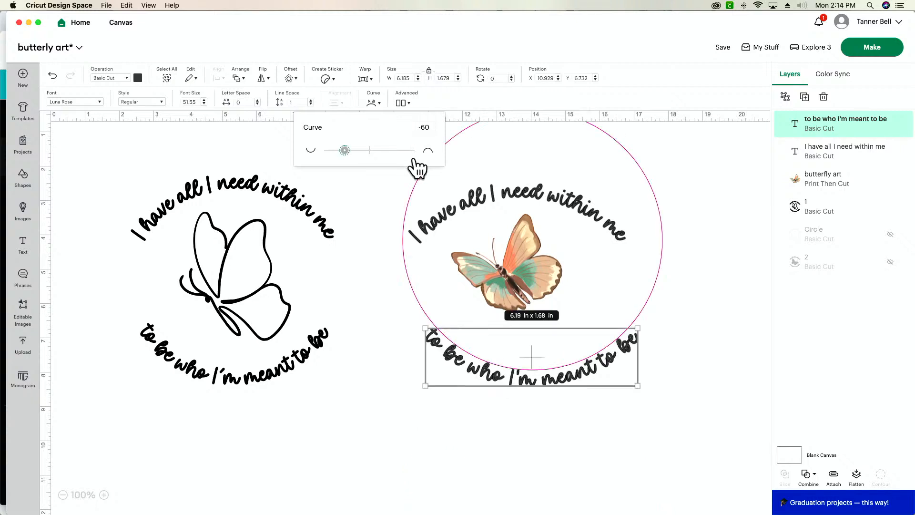
drag(505, 384, 491, 397)
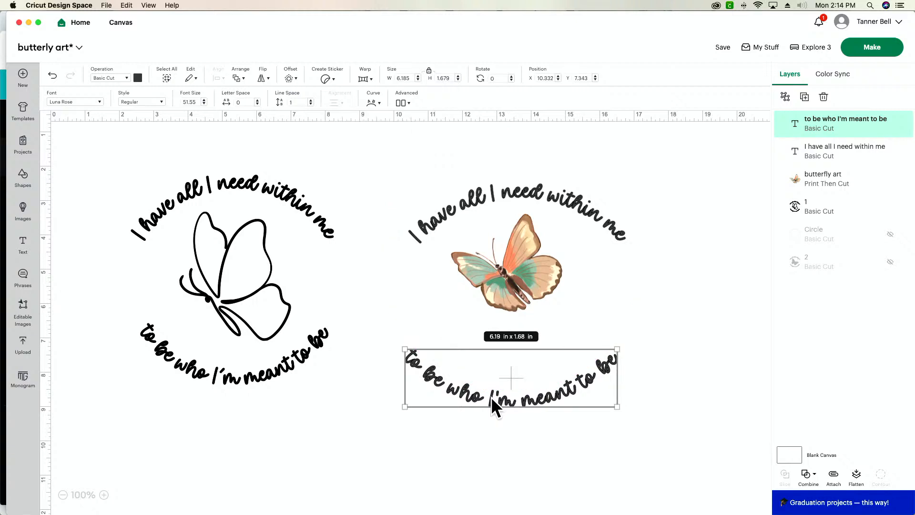
click(383, 106)
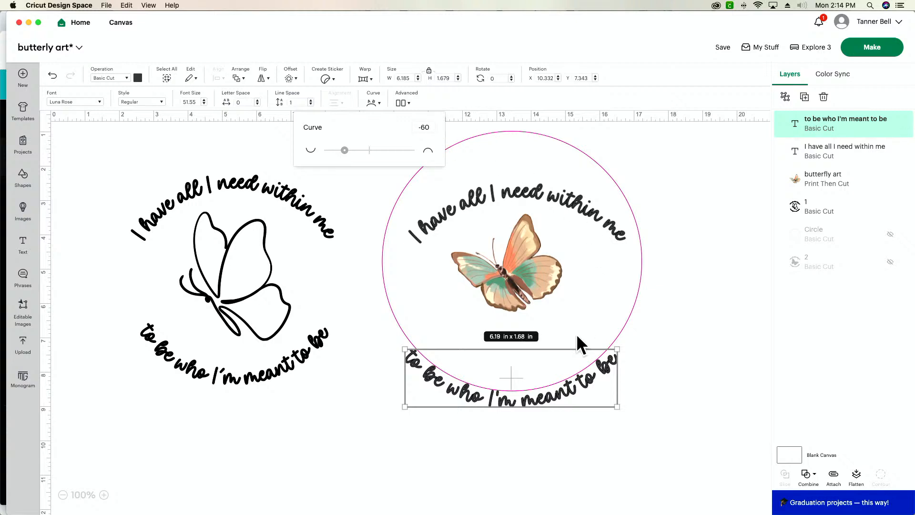
drag(586, 346, 585, 389)
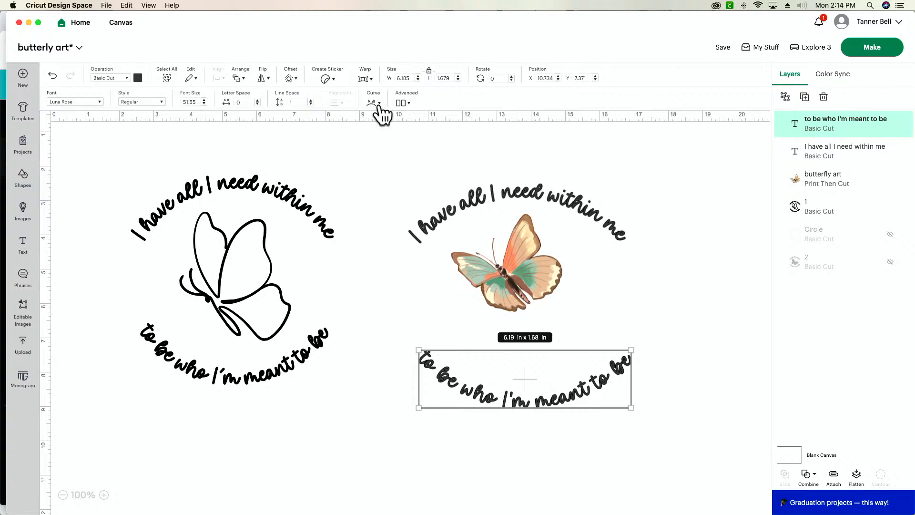
- Move the butterfly down between the two curved lines and align the upper line over the lower one
click(518, 254)
drag(519, 259, 527, 286)
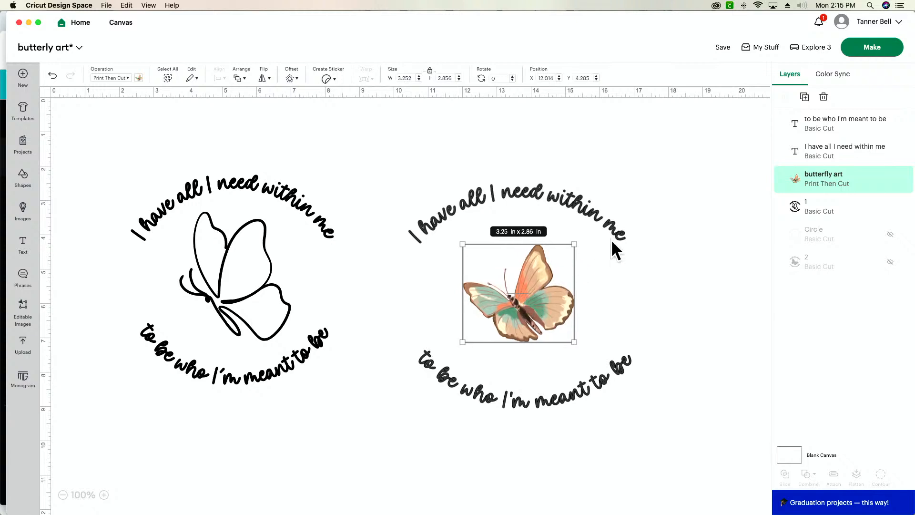
click(585, 204)
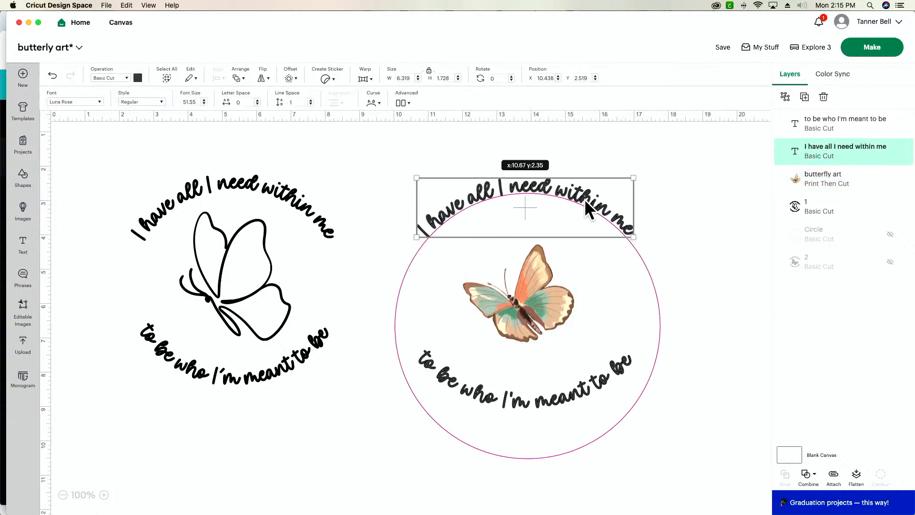
- Enlarge the color butterfly to about 4.22 x 3.71 in and center it between the curved text lines
click(534, 301)
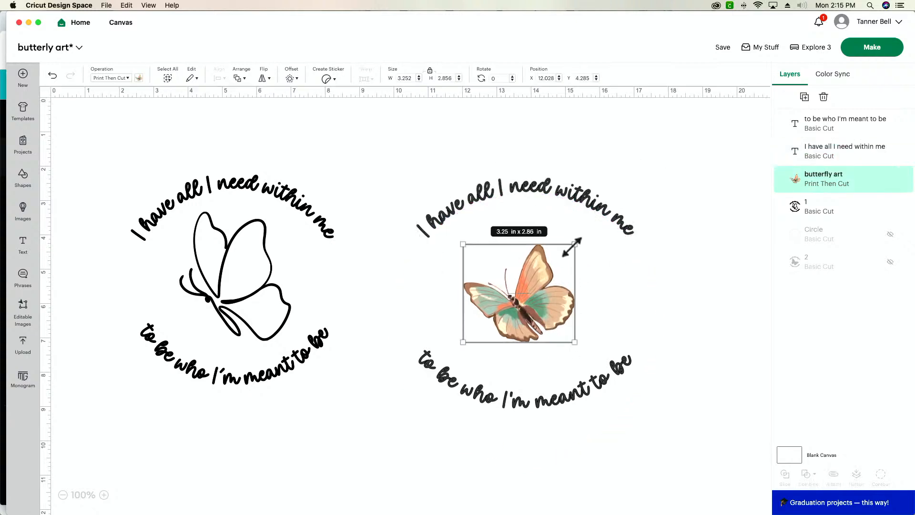
drag(580, 240, 608, 215)
key(super+z)
click(530, 287)
mouse_move(555, 304)
mouse_down()
mouse_move(525, 317)
mouse_move(538, 310)
mouse_up()
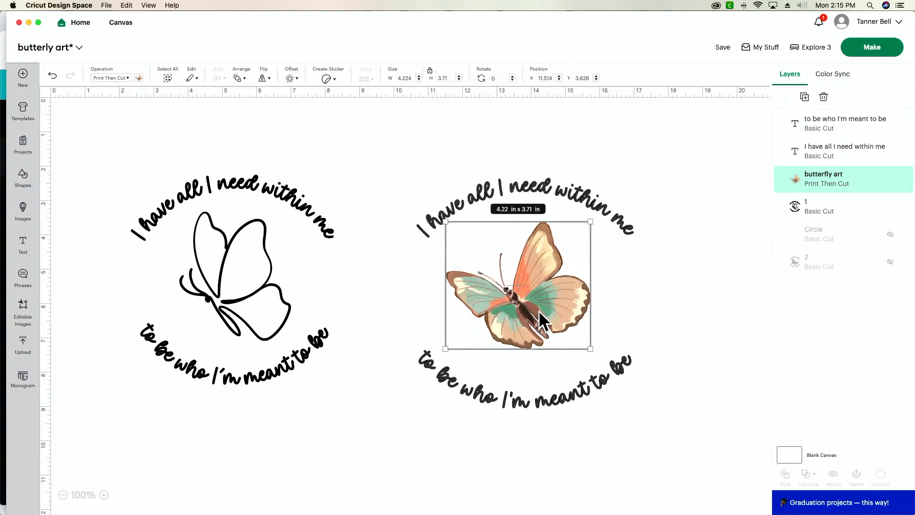